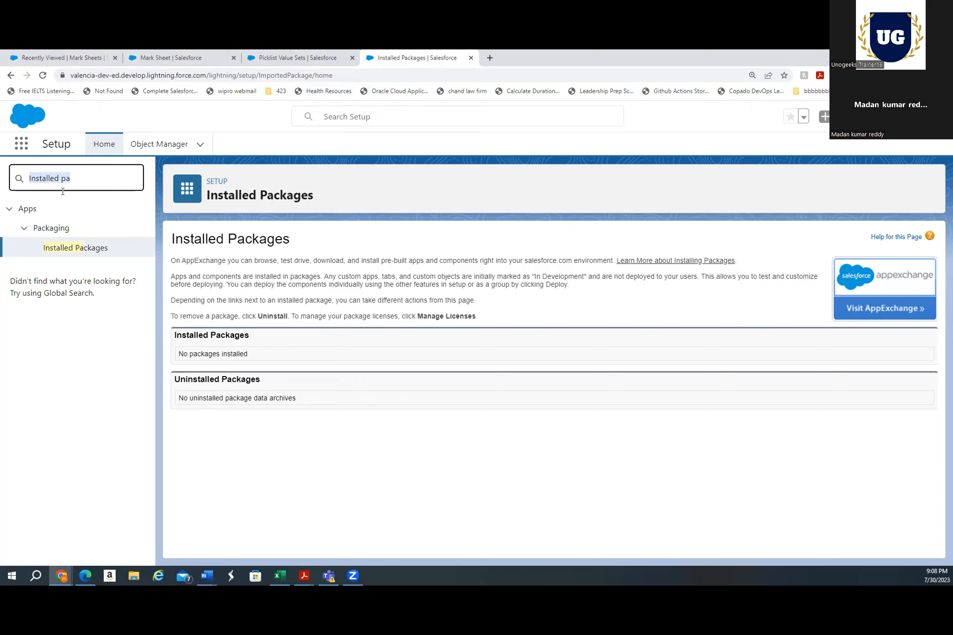
Search Setup for Approval Process and open the Approval Processes page
text(Approval )
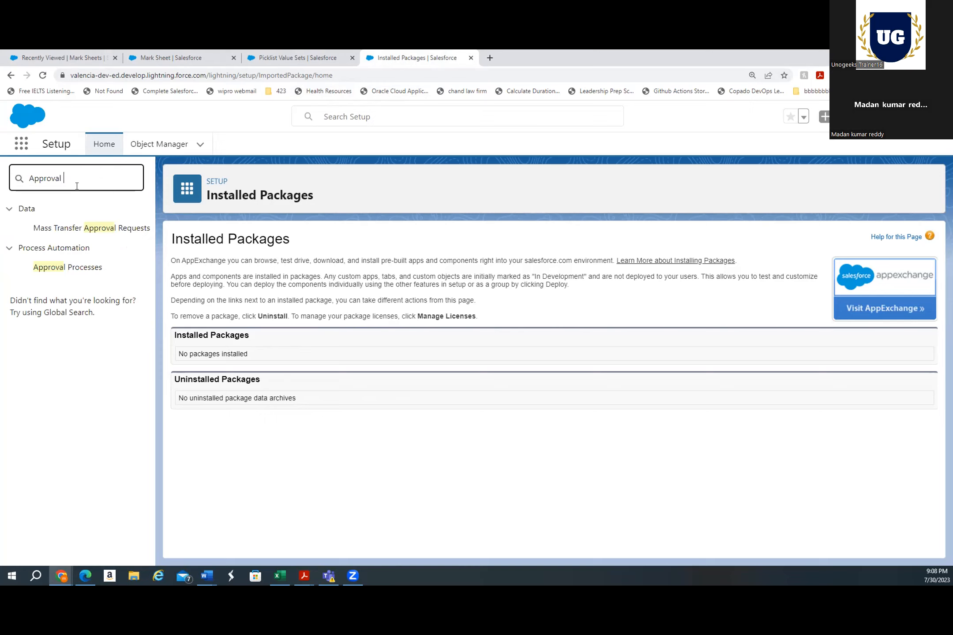
text(Process)
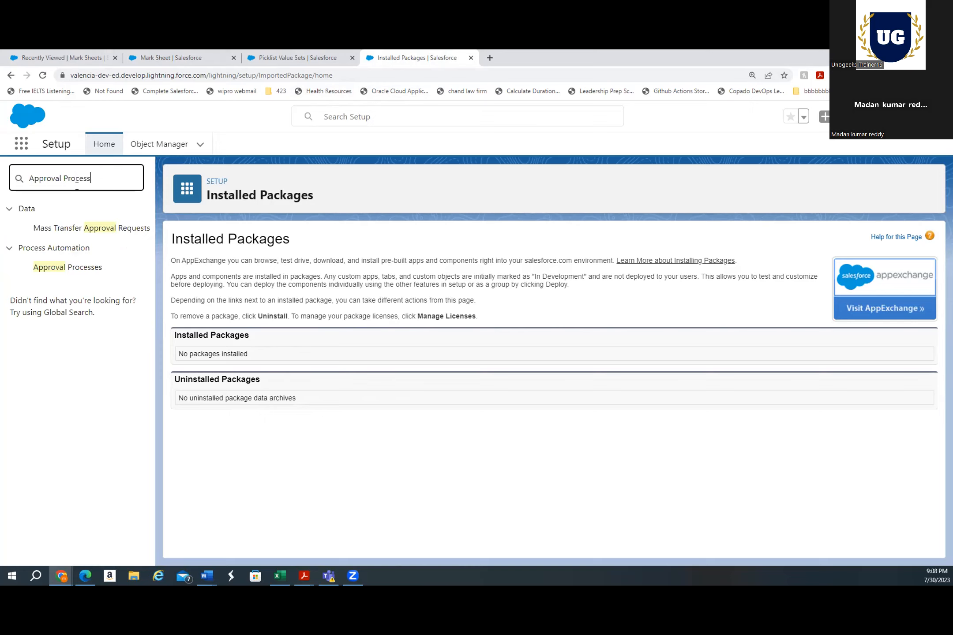
click(60, 228)
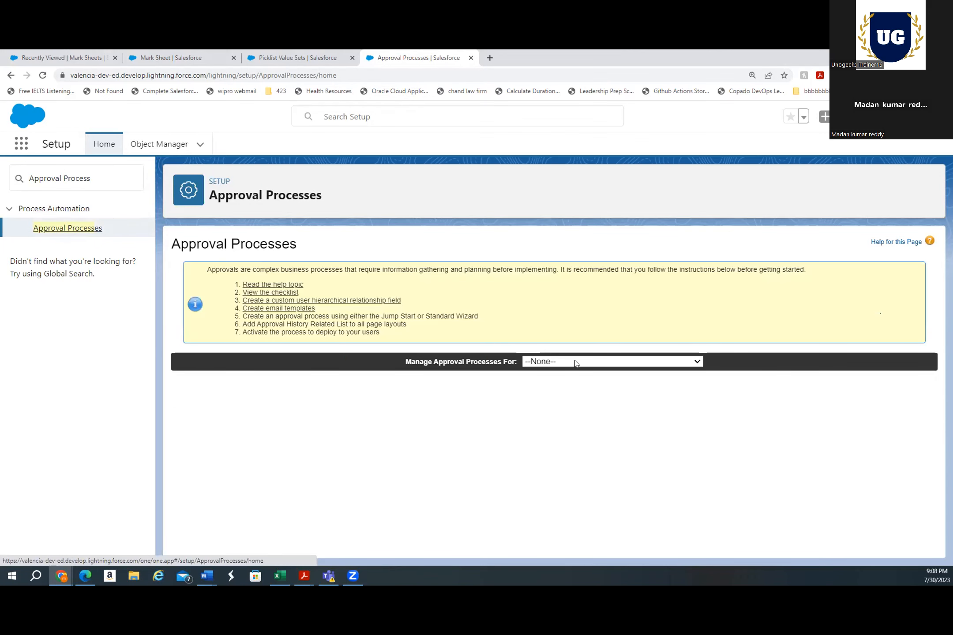
Browse the list of objects available for managing approval processes
click(621, 362)
scroll(620, 265, down, 4)
scroll(620, 264, down, 10)
click(541, 469)
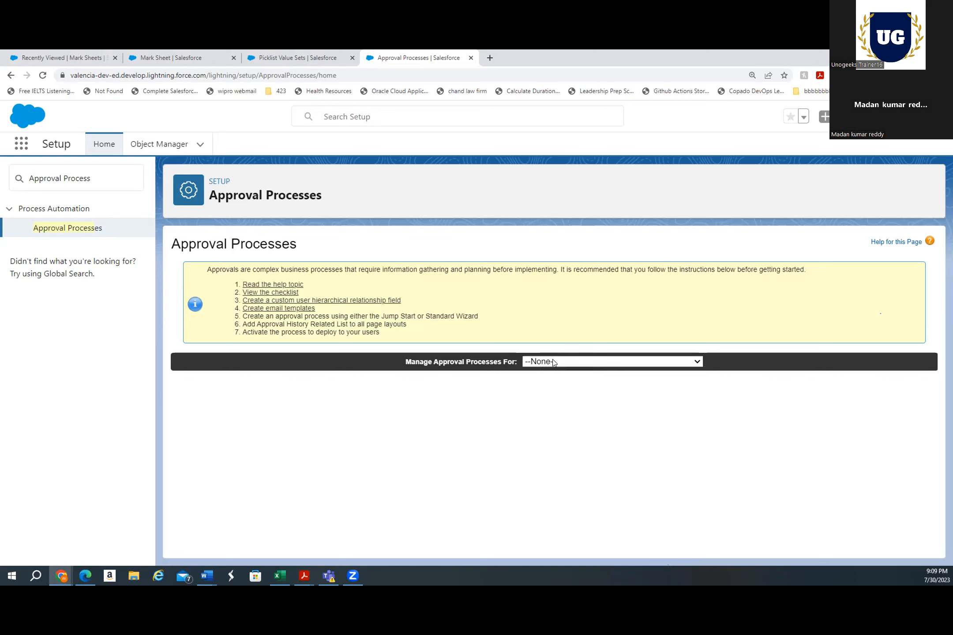
click(547, 361)
scroll(588, 303, down, 20)
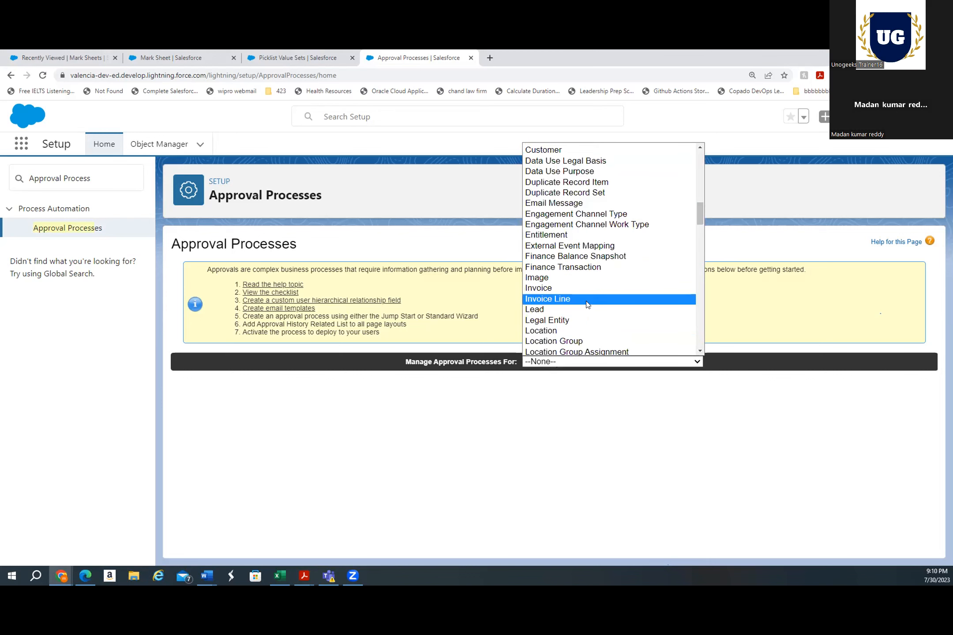
scroll(586, 304, down, 15)
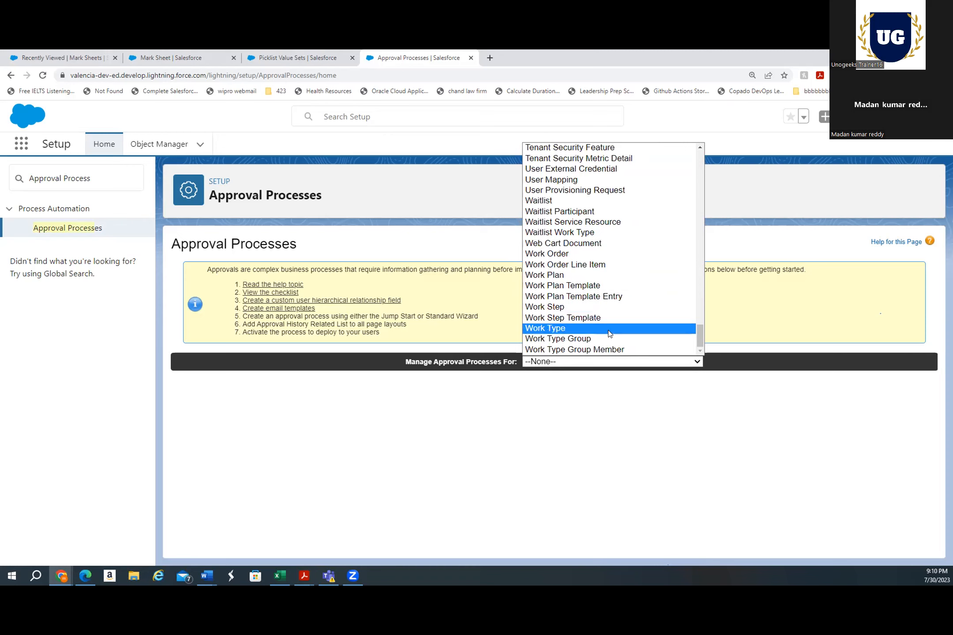
scroll(609, 333, up, 20)
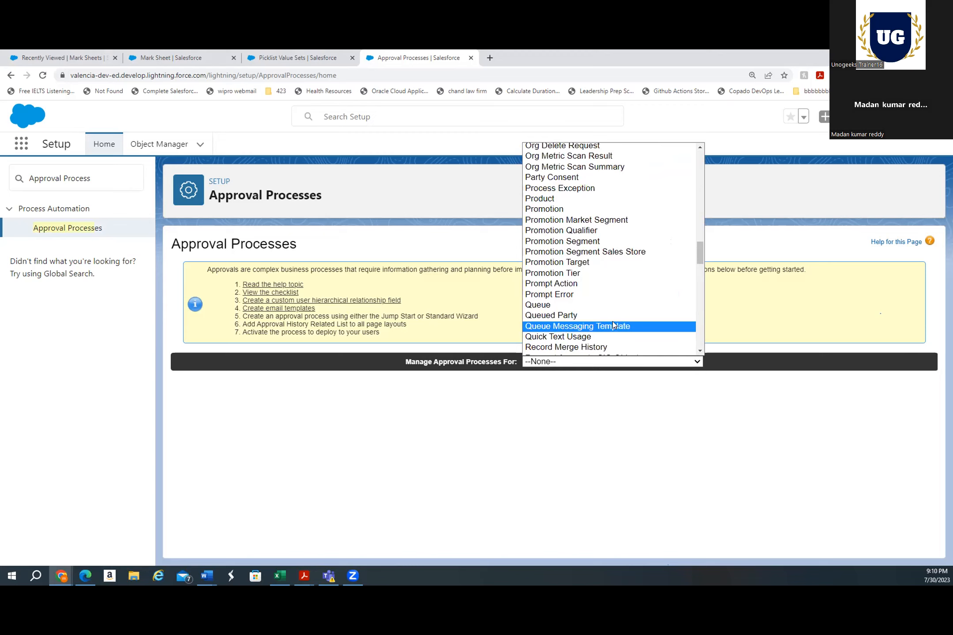
scroll(613, 324, up, 3)
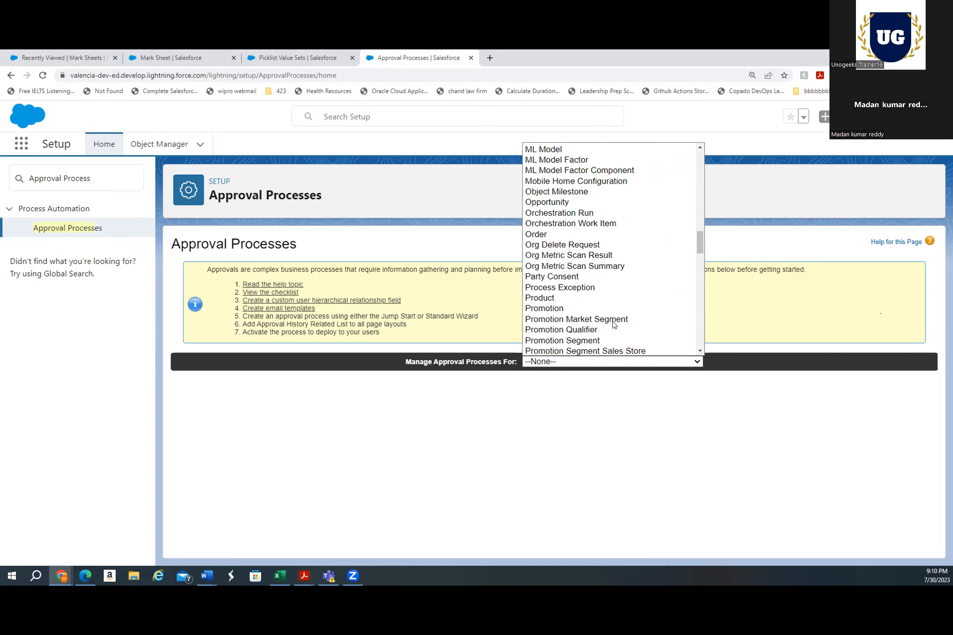
scroll(613, 325, up, 3)
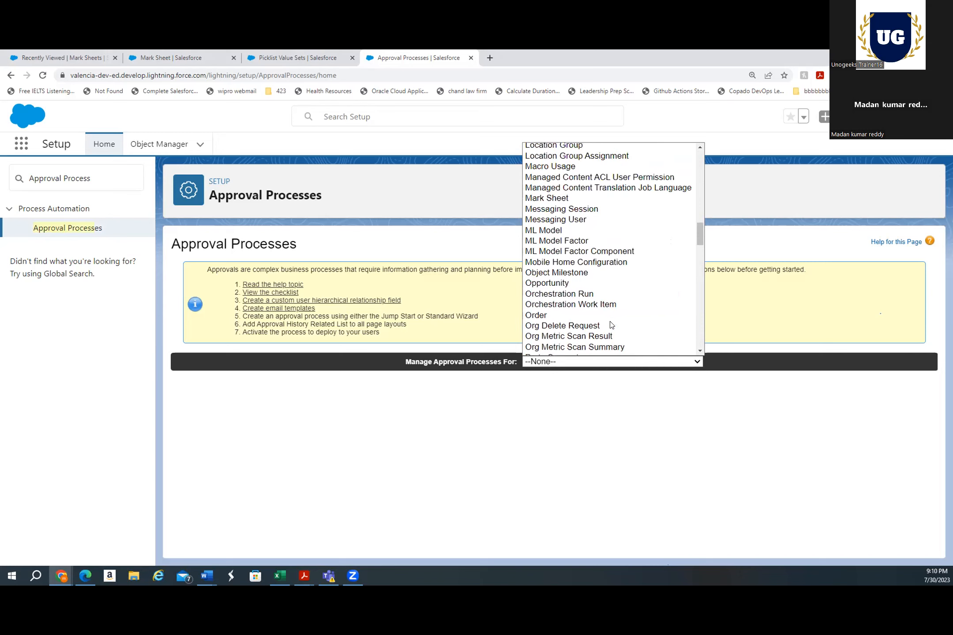
scroll(611, 324, up, 5)
scroll(610, 325, up, 5)
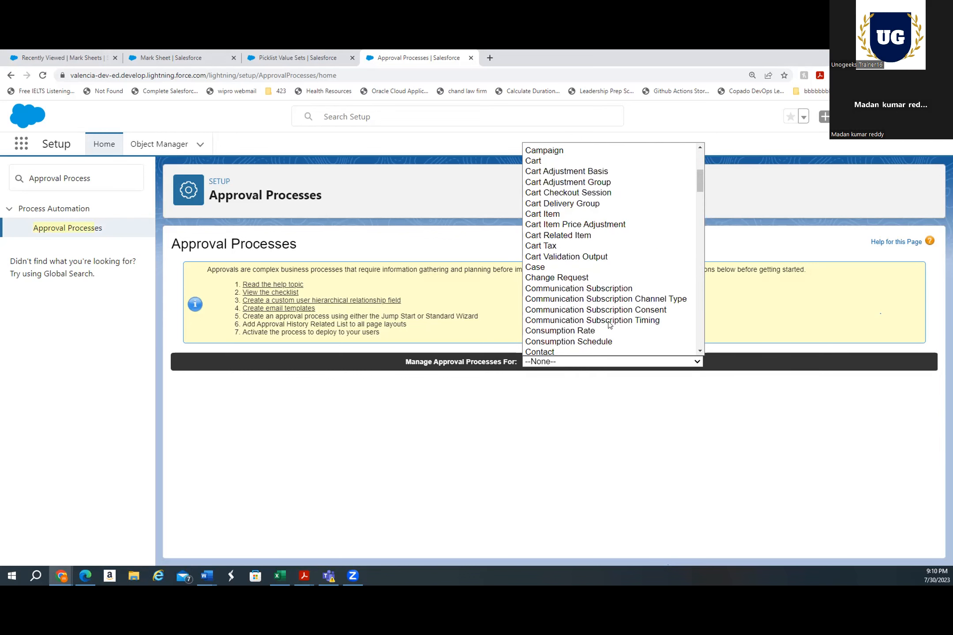
scroll(609, 326, up, 3)
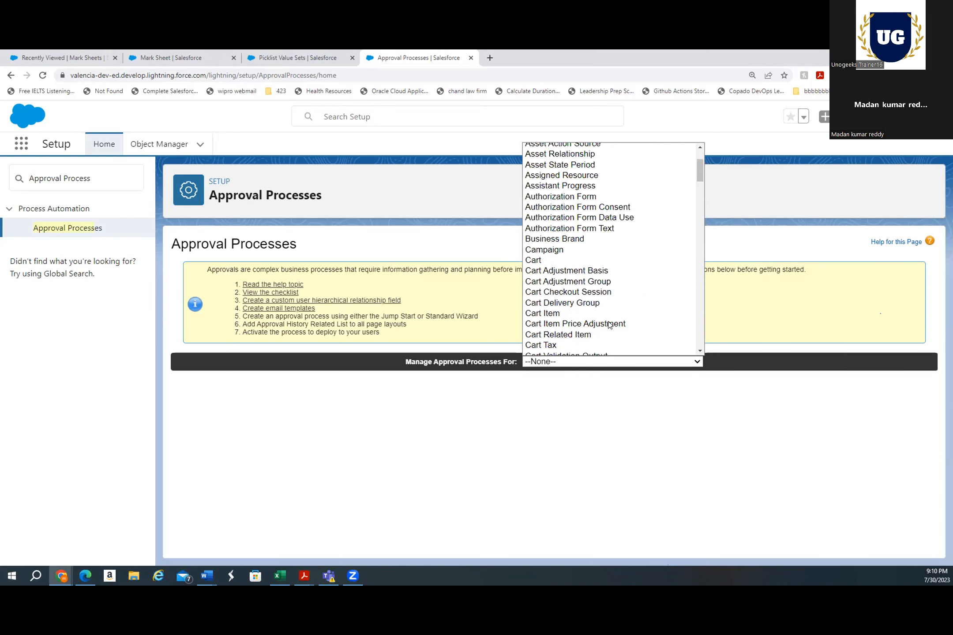
scroll(610, 325, up, 3)
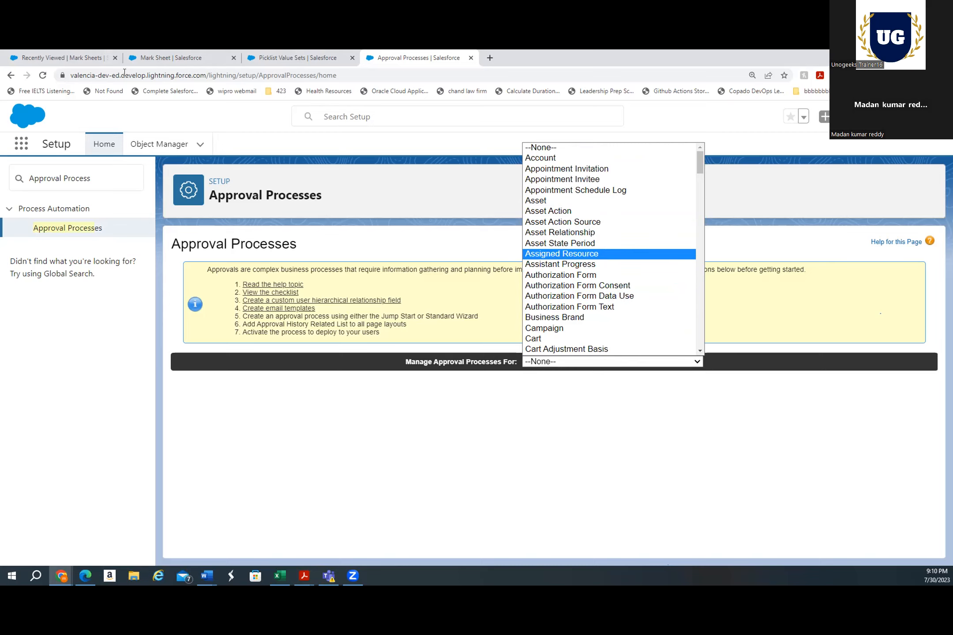
Check the Students tab in the School Management app, then return to the Approval Processes page
click(83, 59)
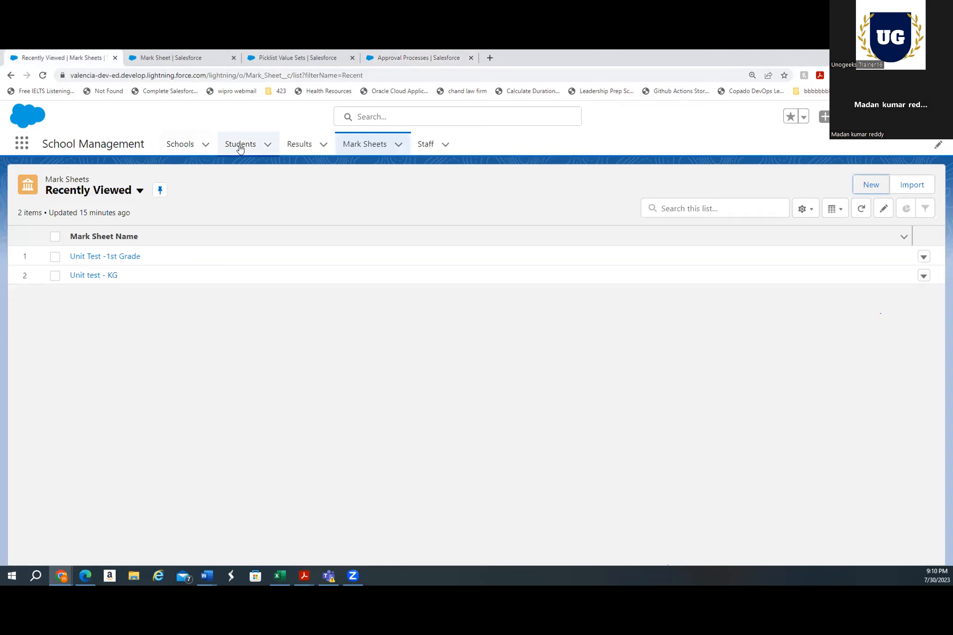
click(240, 145)
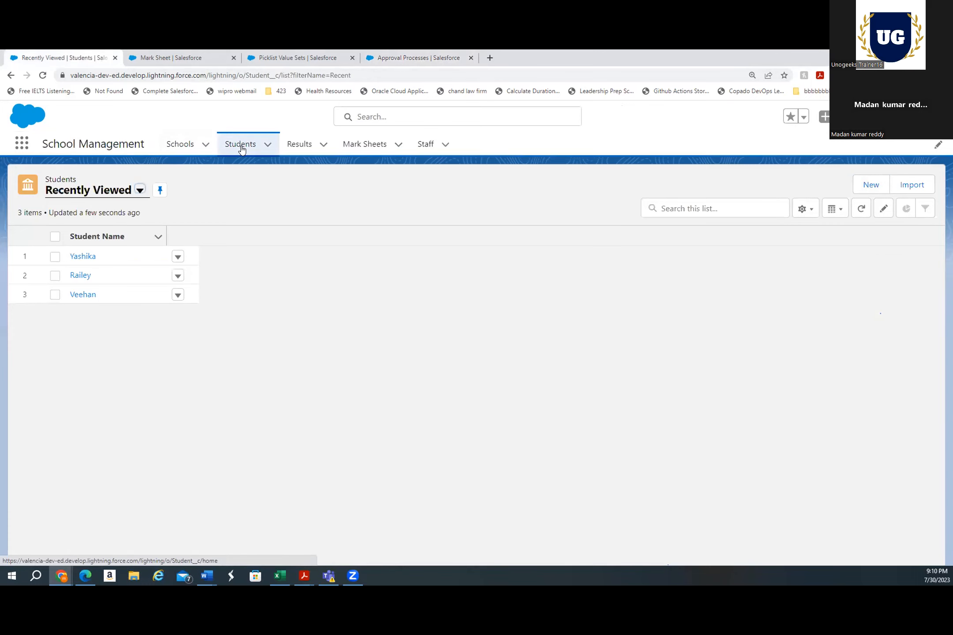
click(396, 60)
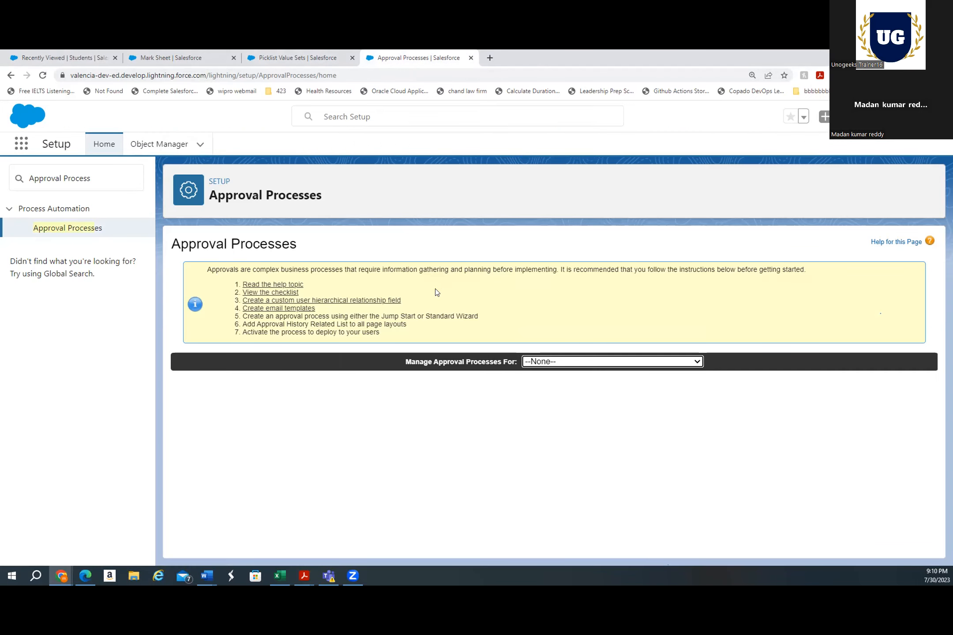
Choose Student as the object to manage approval processes for
click(653, 362)
scroll(598, 254, down, 20)
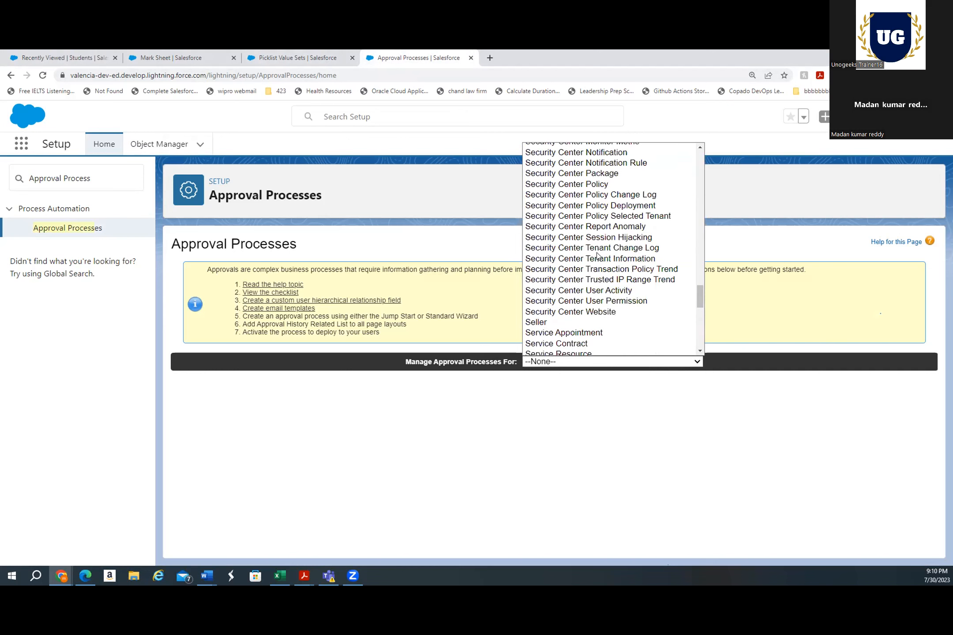
scroll(569, 300, down, 3)
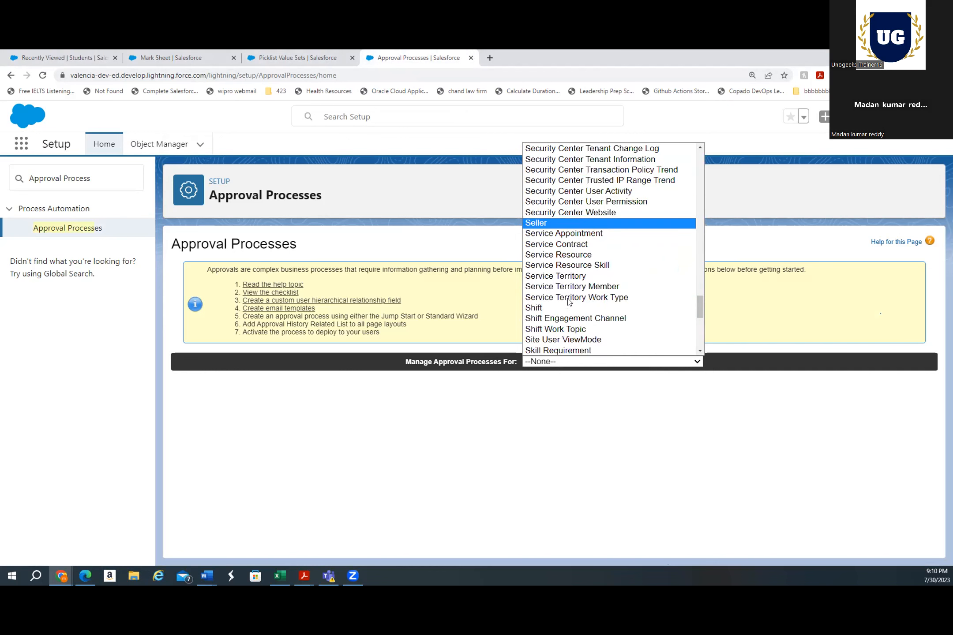
scroll(567, 292, down, 6)
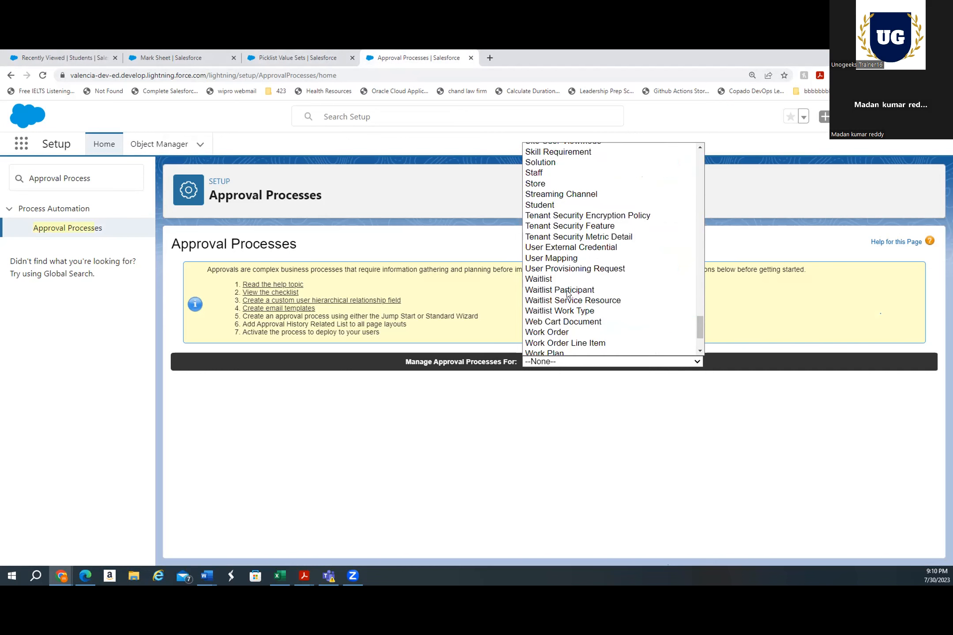
click(547, 205)
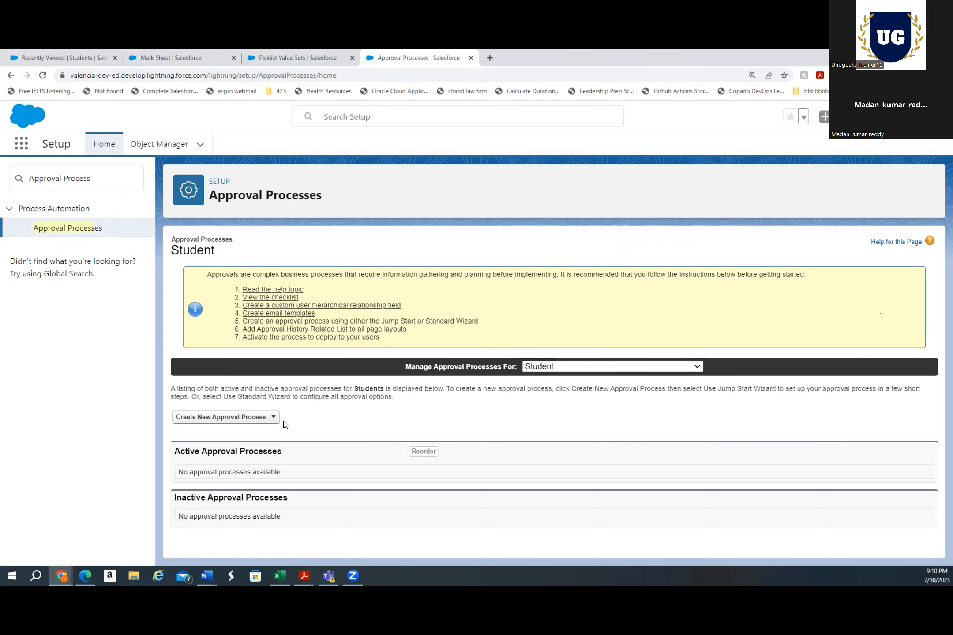
click(245, 417)
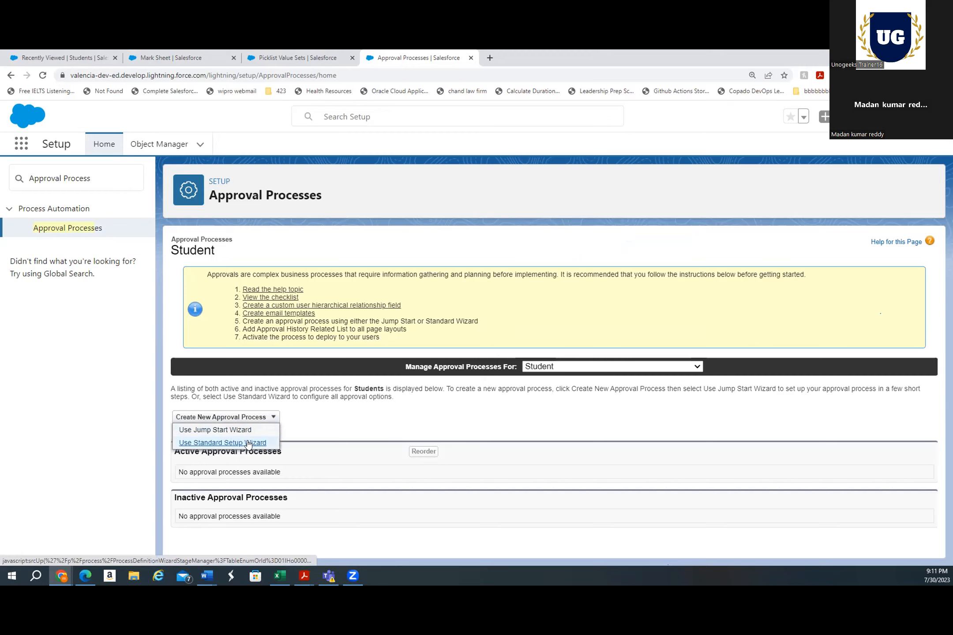
click(246, 430)
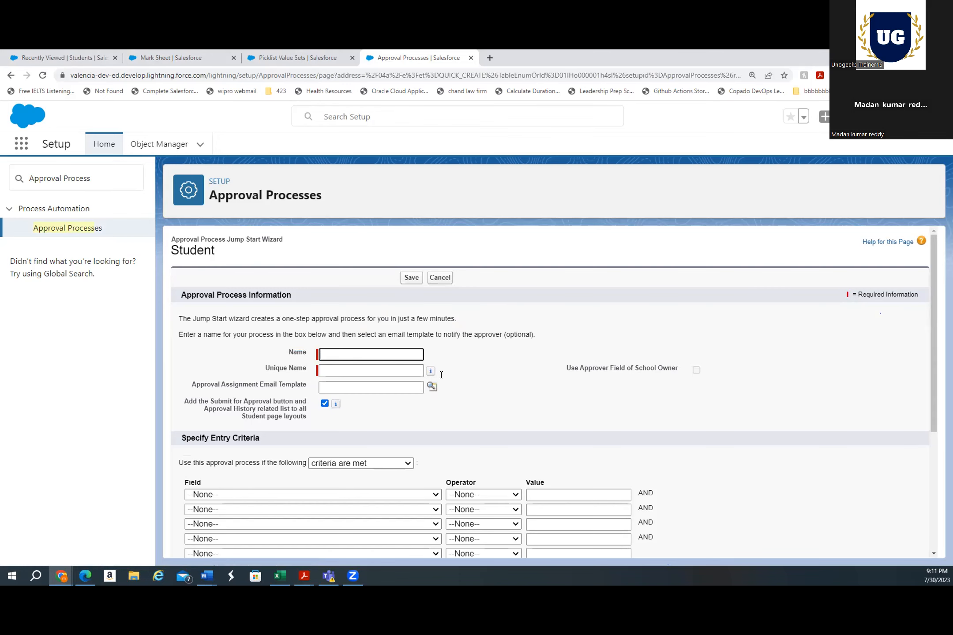
scroll(505, 366, down, 1)
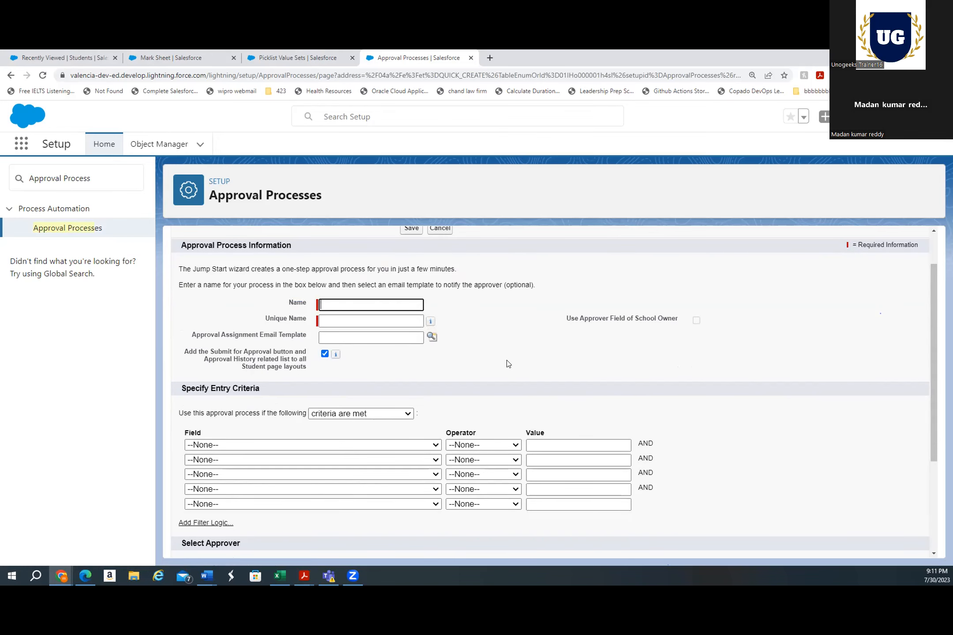
scroll(449, 297, up, 1)
click(440, 278)
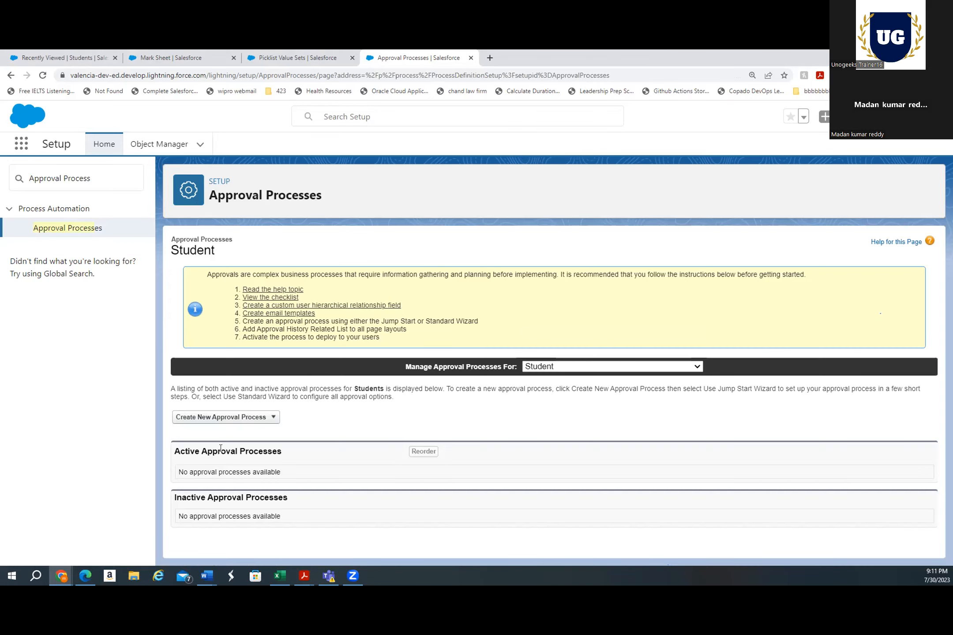
Create a new approval process with the Standard Setup Wizard, name it Promotion Approval, and continue to entry criteria
click(226, 422)
click(224, 444)
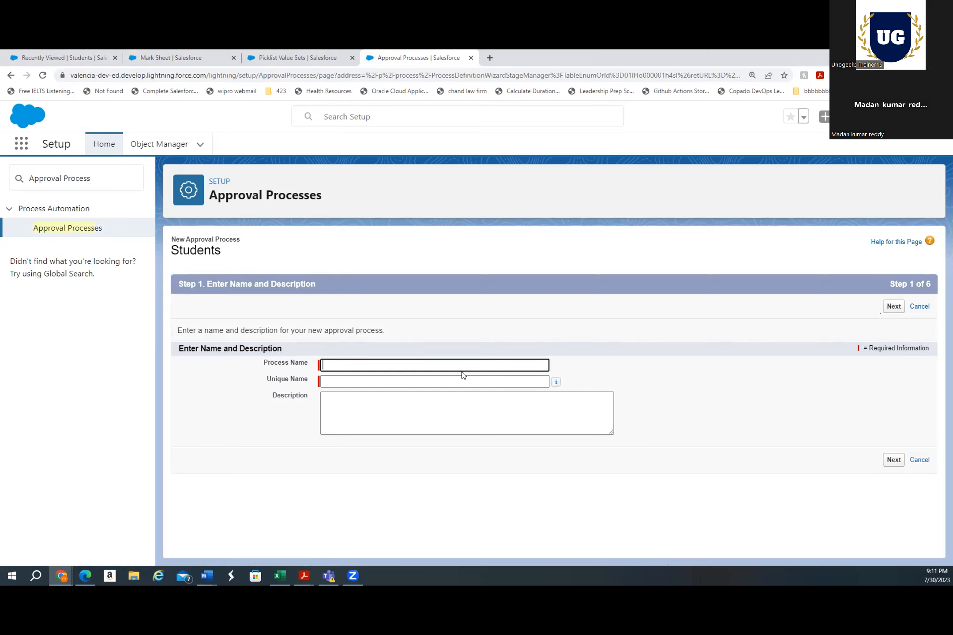
text(Prm)
key(BackSpace)
key(BackSpace)
text(ron)
text(motion Ap)
text(procval)
key(BackSpace)
click(426, 393)
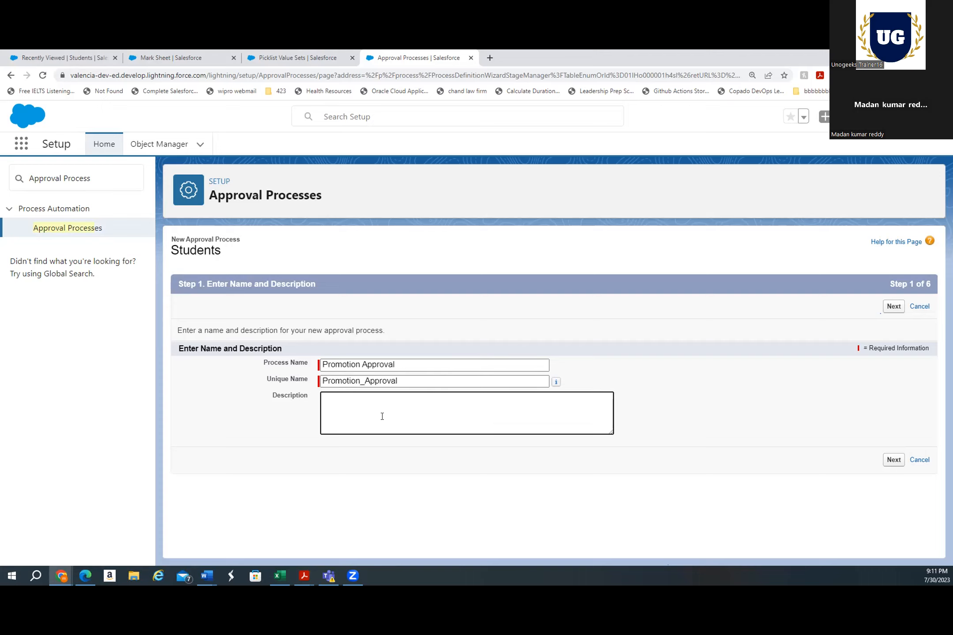
click(890, 463)
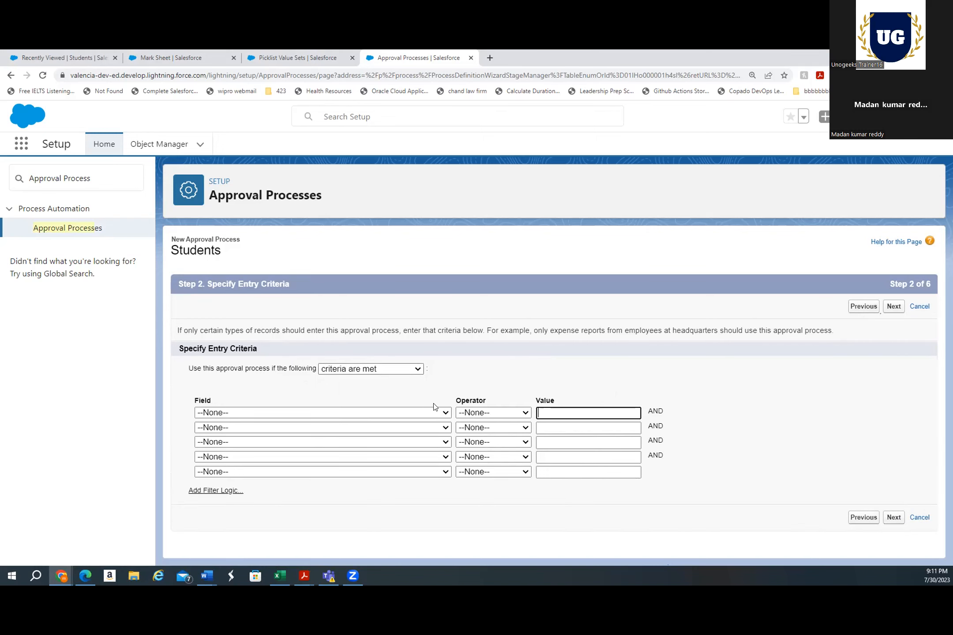
Set the entry criterion to Student: Electives equals and continue to the next wizard step
click(448, 413)
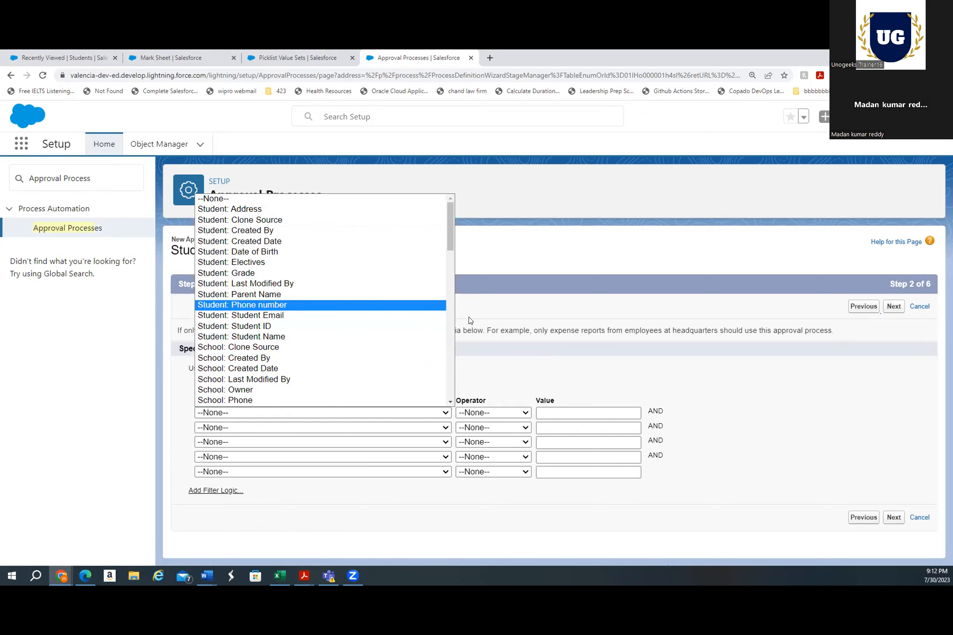
mouse_move(453, 245)
mouse_down()
mouse_move(456, 283)
mouse_move(455, 252)
mouse_up()
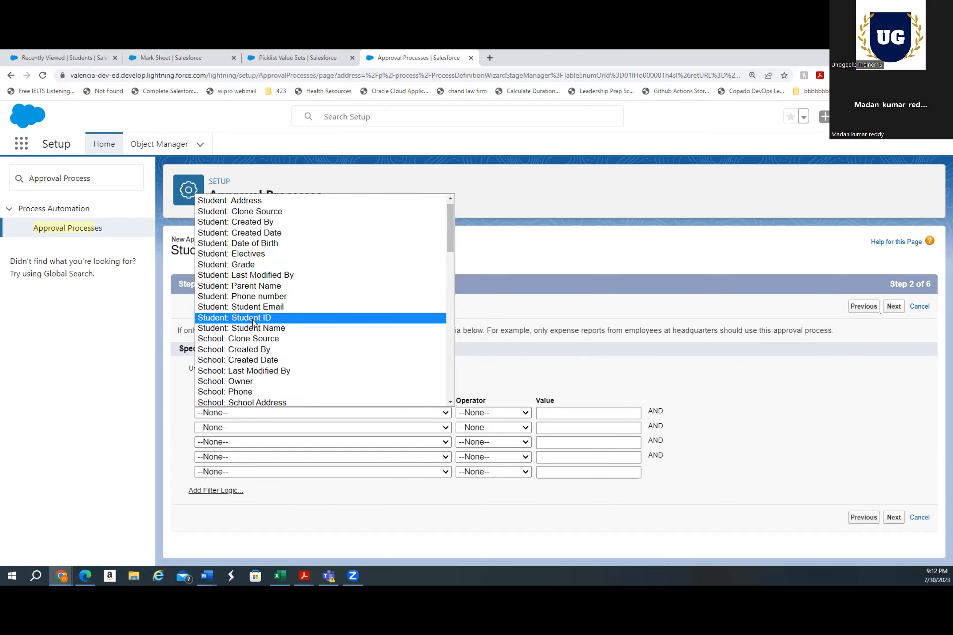
scroll(335, 309, down, 3)
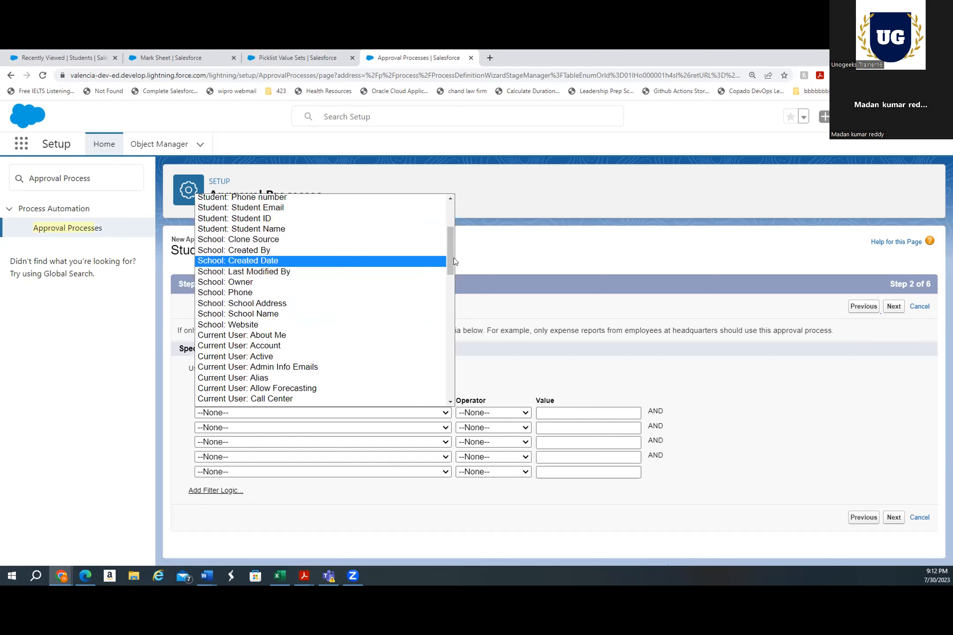
drag(448, 256, 450, 233)
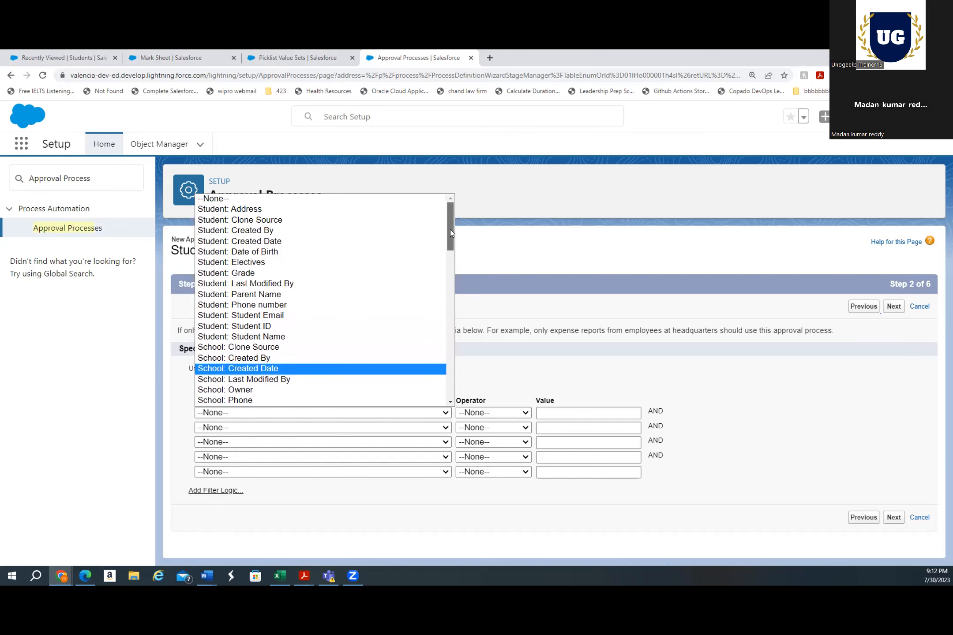
click(255, 262)
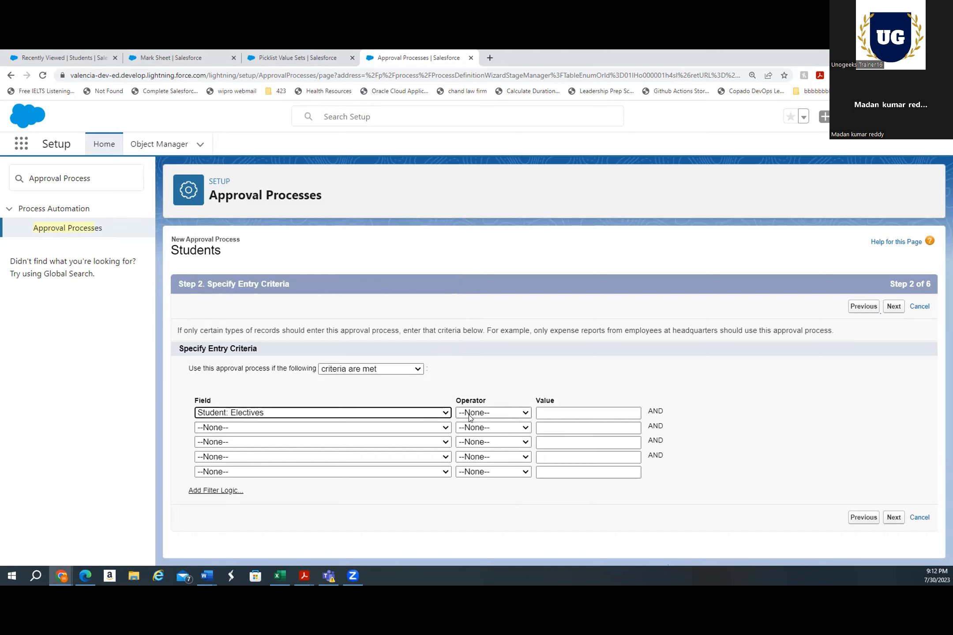
click(489, 414)
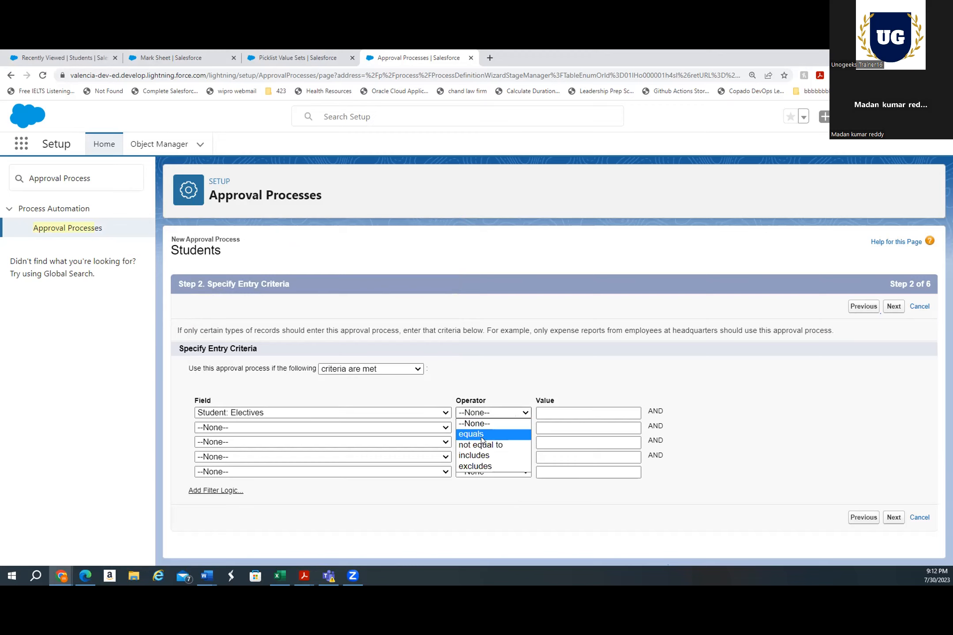
click(525, 434)
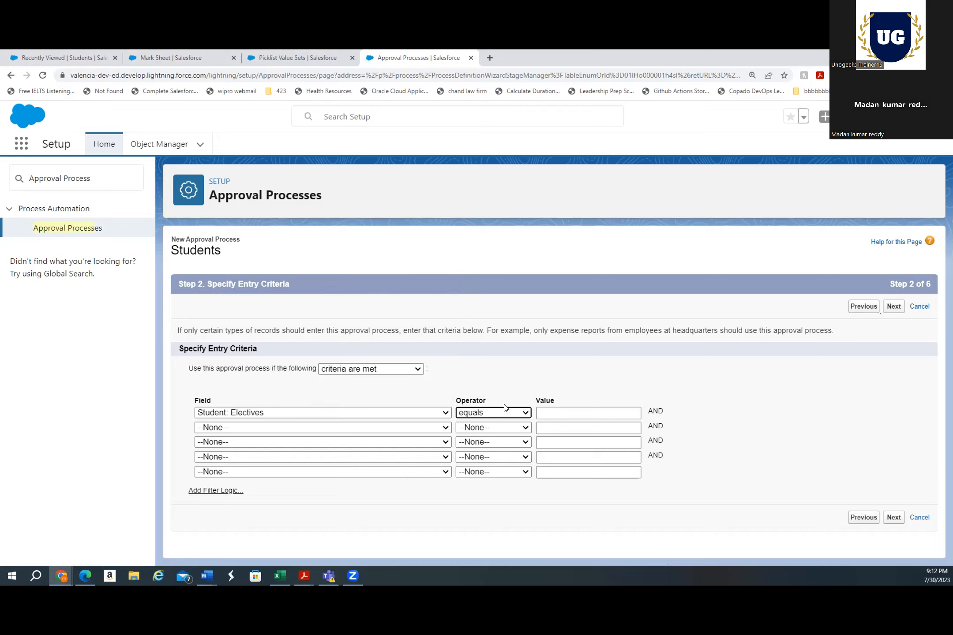
click(505, 412)
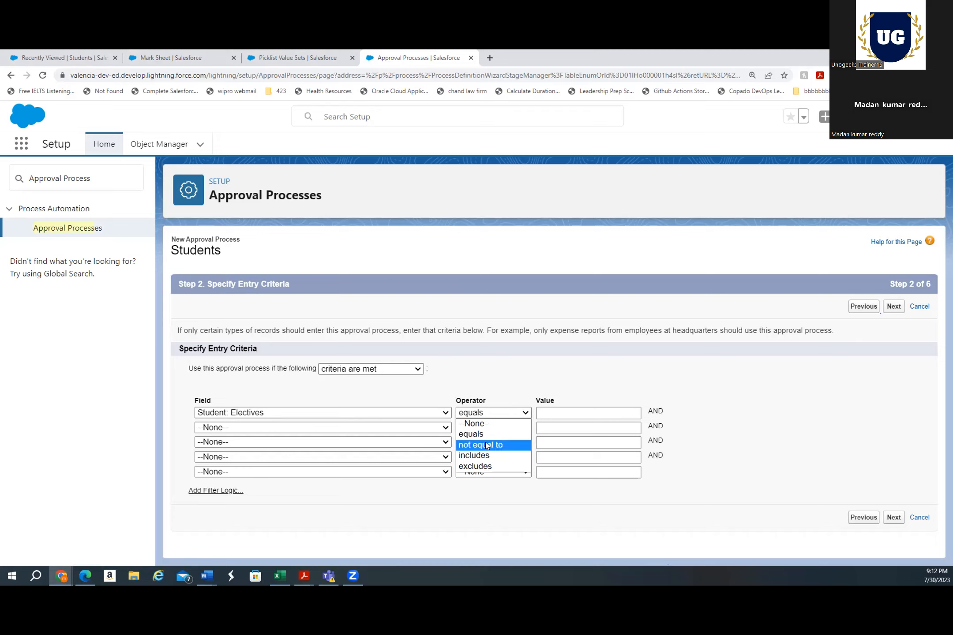
click(494, 433)
click(555, 416)
click(505, 500)
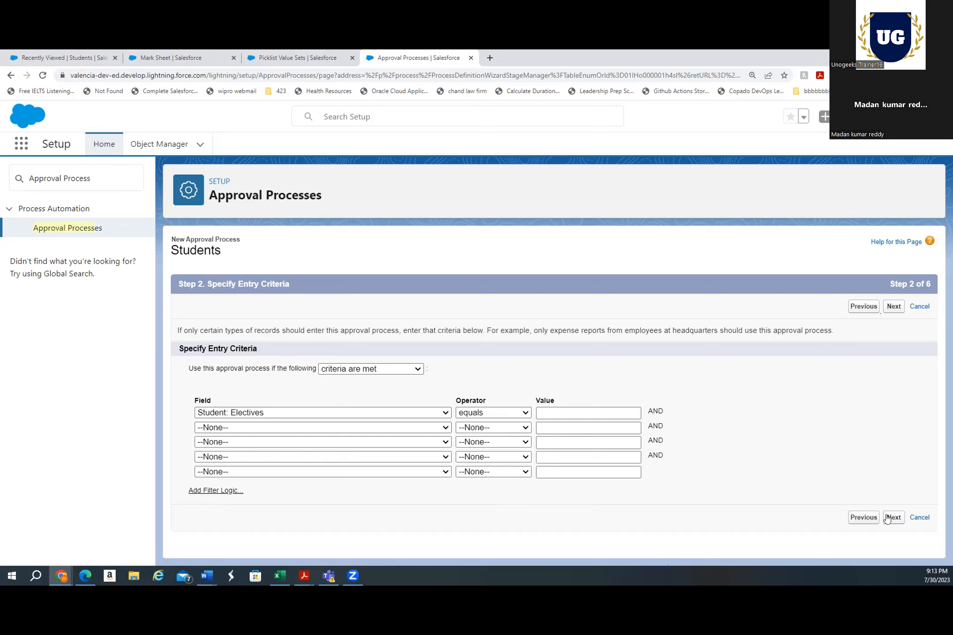
click(900, 518)
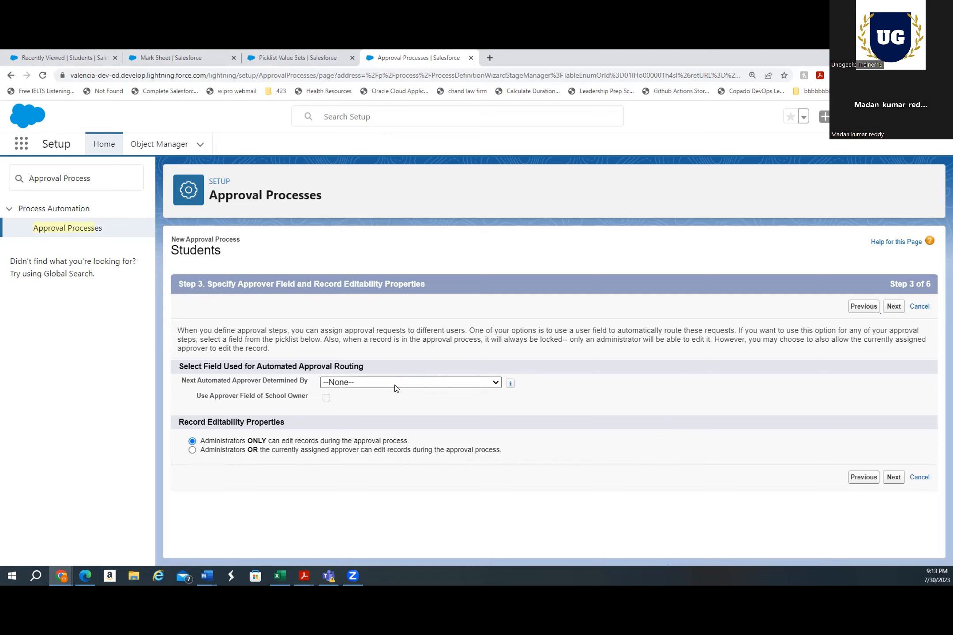
Leave the next automated approver unset and continue to the notification template step
click(395, 384)
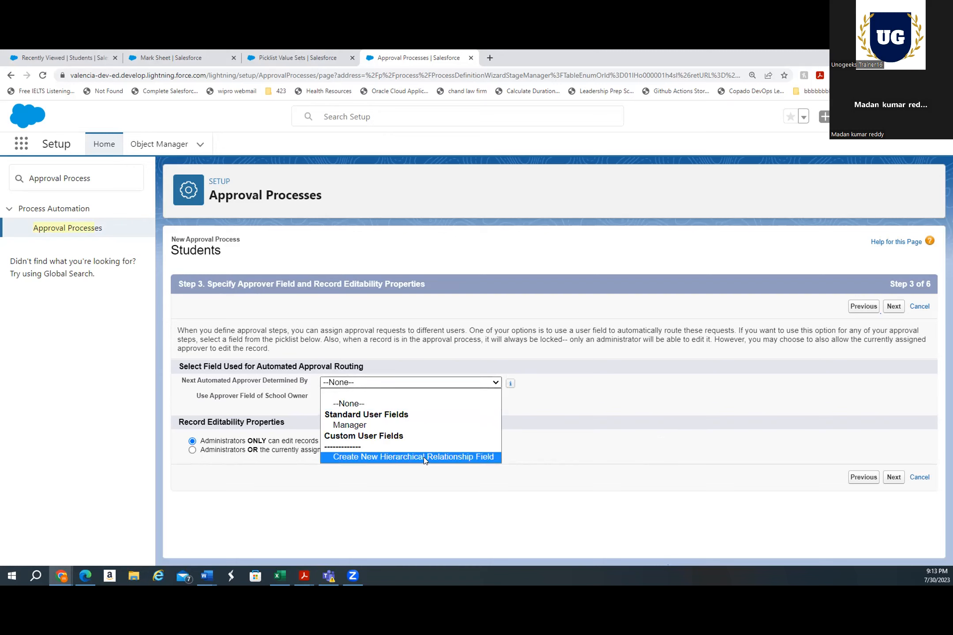
click(591, 392)
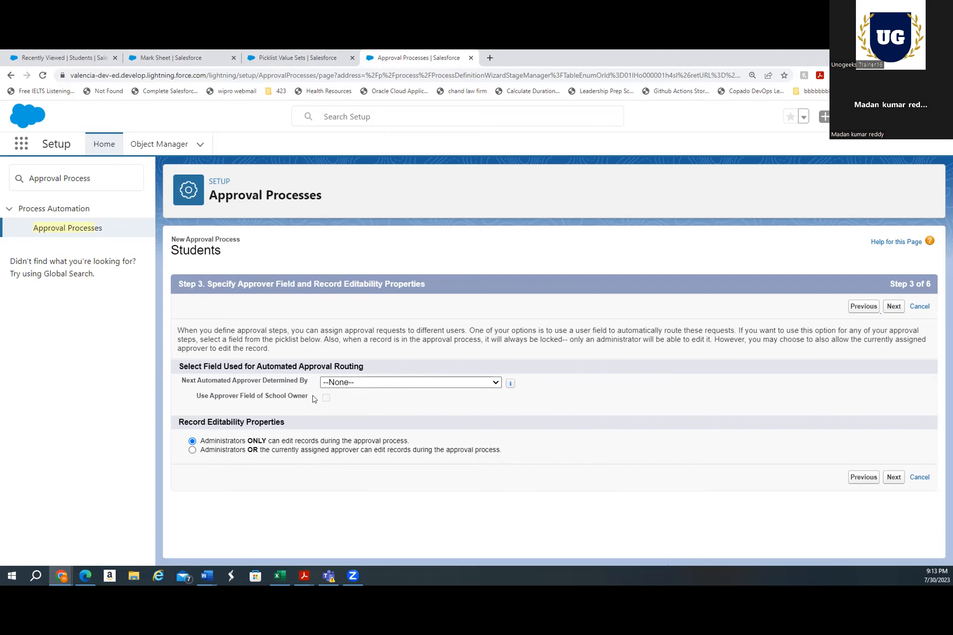
click(894, 478)
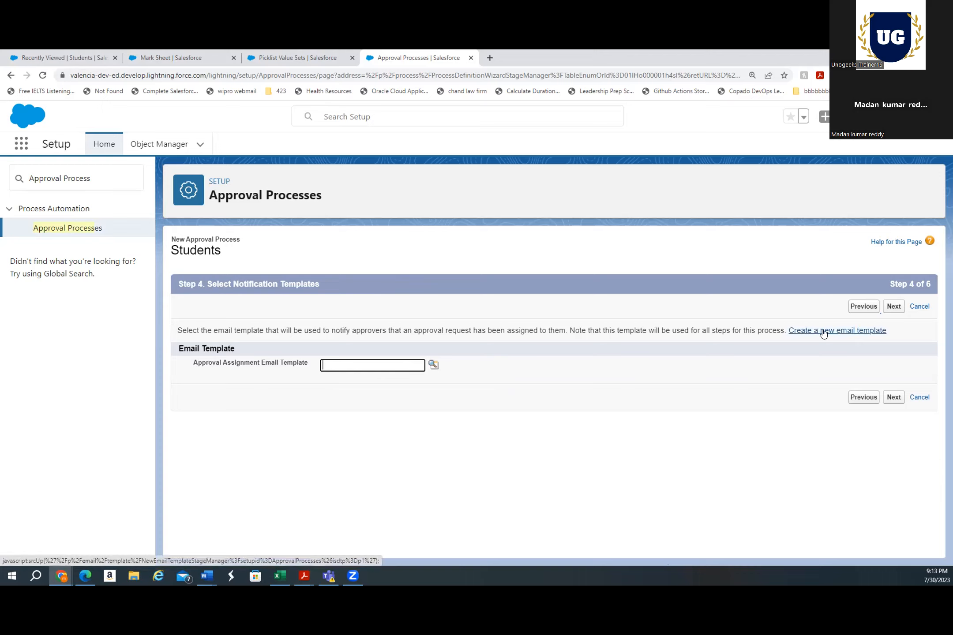
Try to create a new HTML email template using Classic Letterhead for the approval notification
click(435, 366)
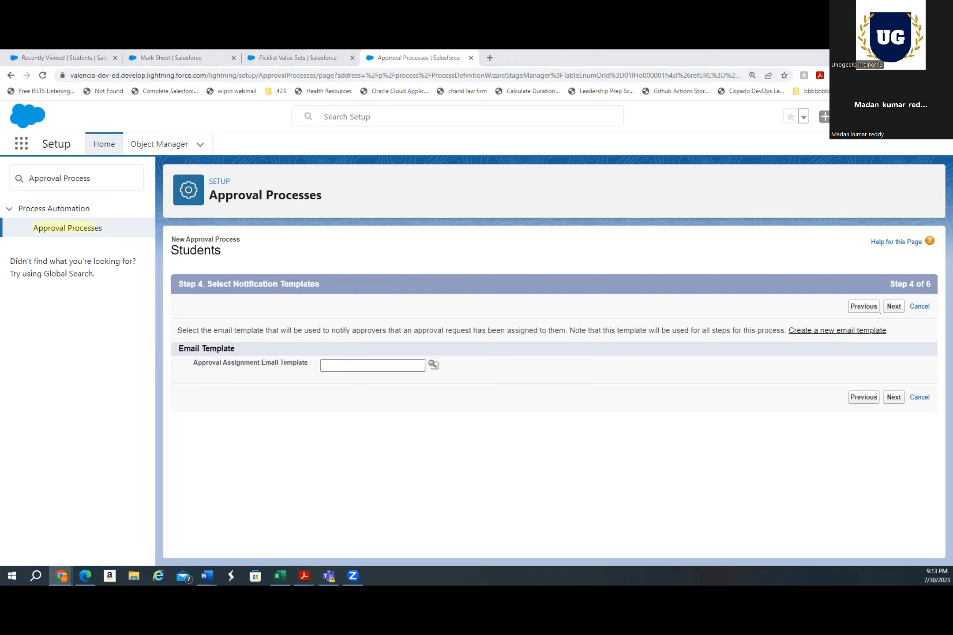
click(821, 332)
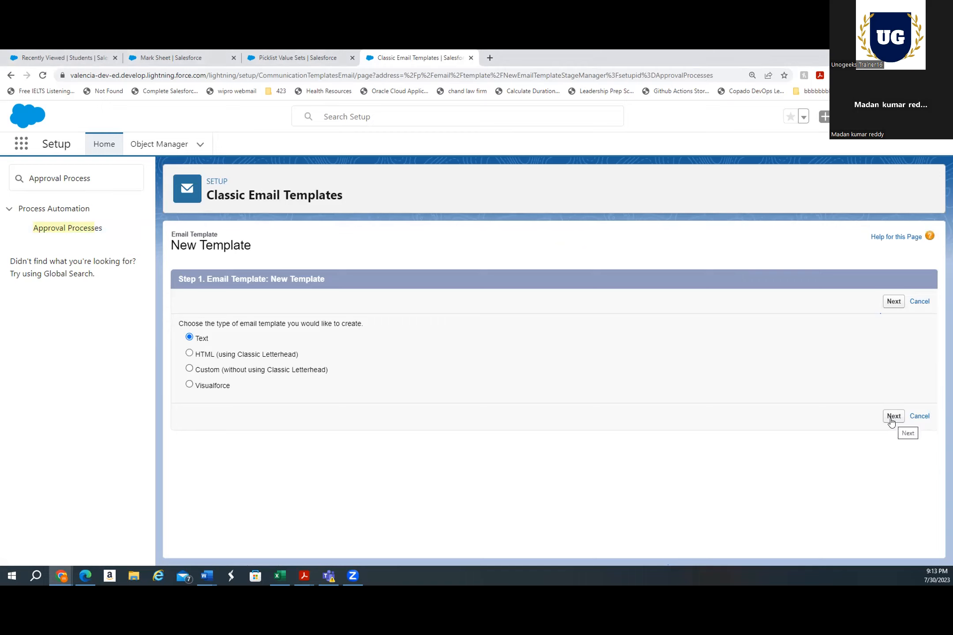
click(190, 354)
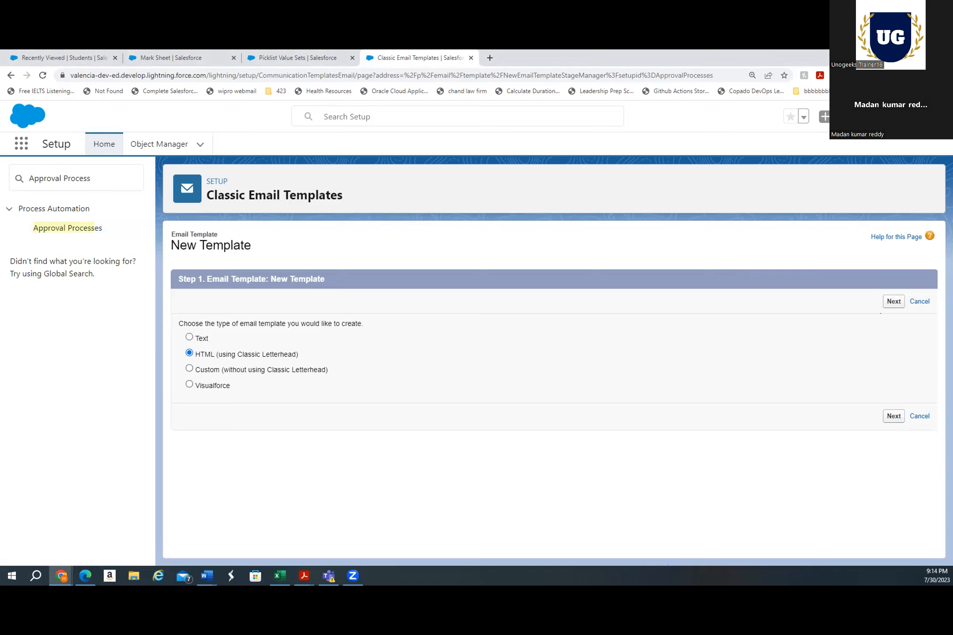
click(893, 417)
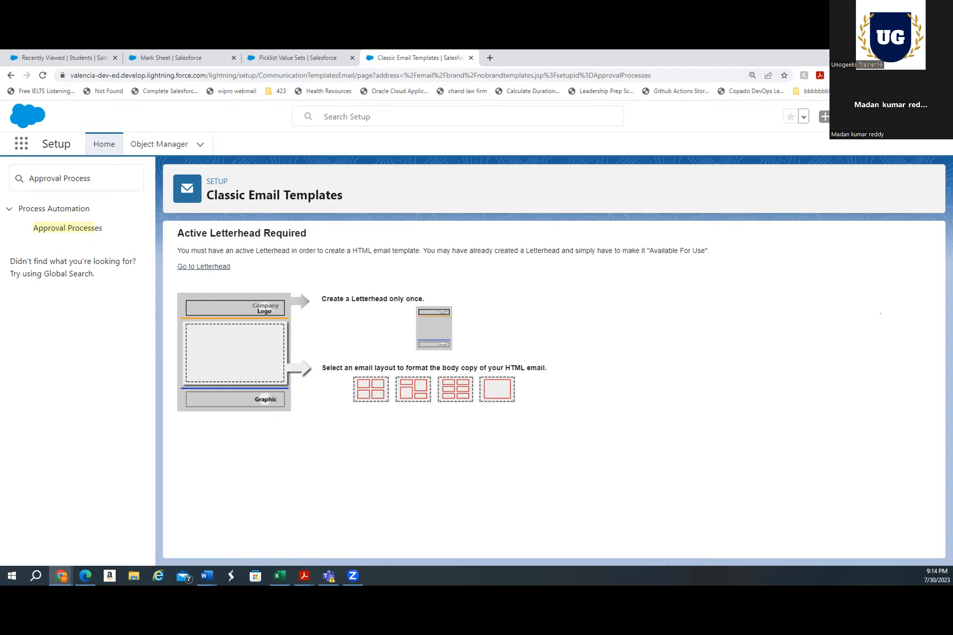
Go back to restart the new approval process wizard, name it Promotion Approval, and continue
click(10, 75)
click(11, 76)
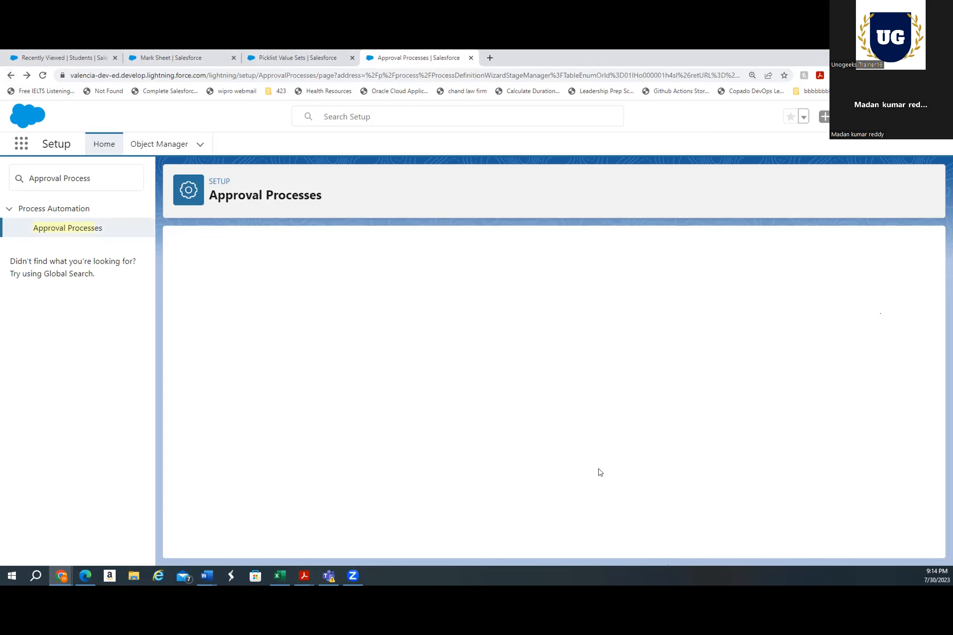
click(401, 366)
click(402, 365)
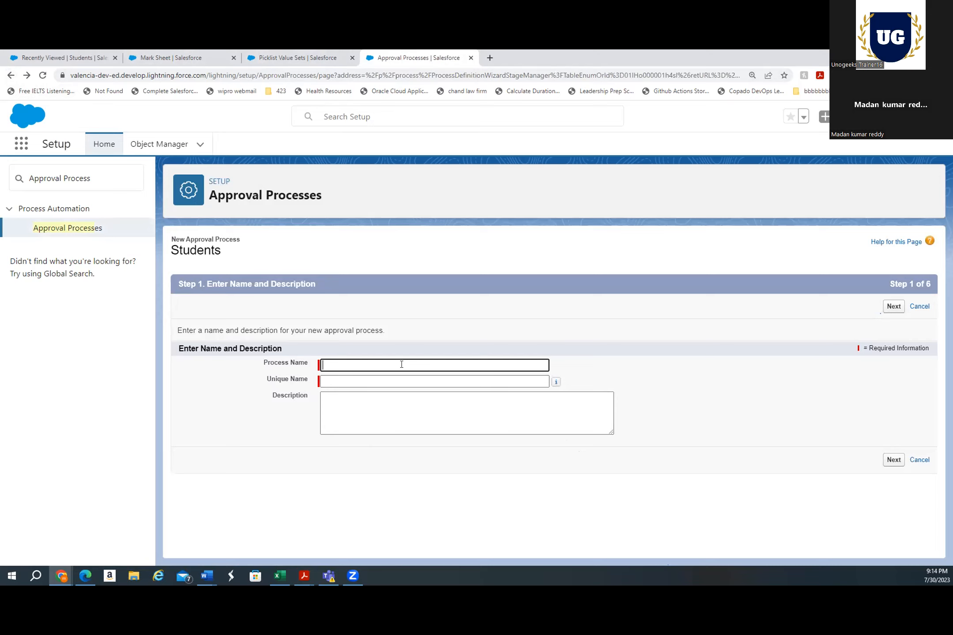
text(Promotion Approval)
click(383, 409)
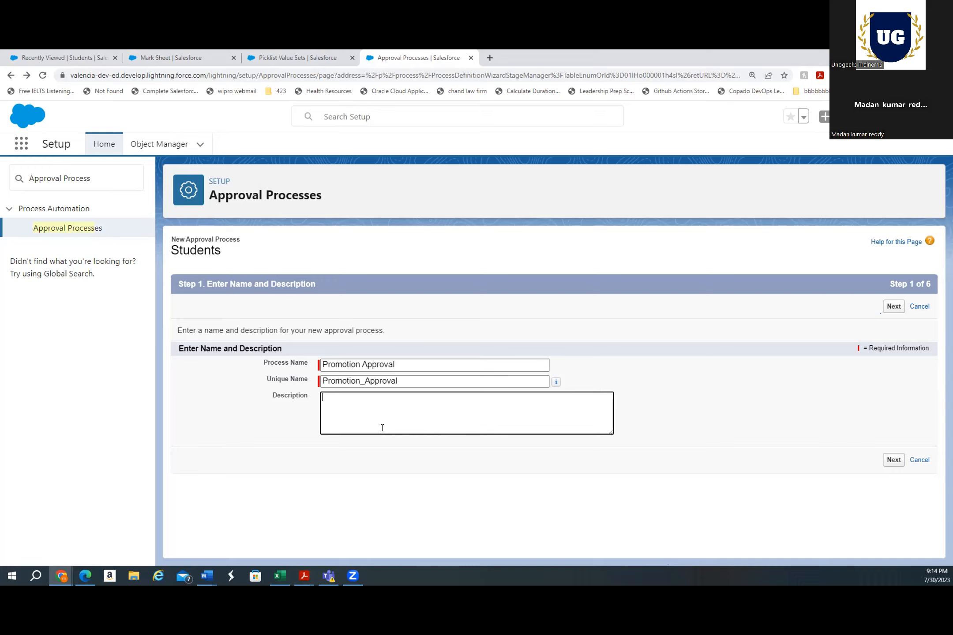
click(898, 310)
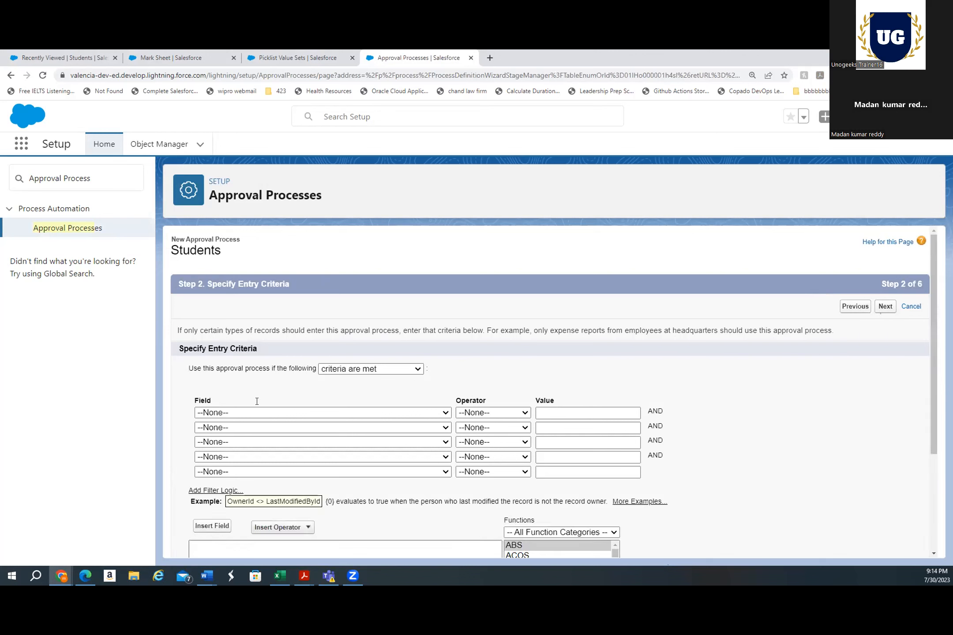
Set the entry criterion to Student: Electives equals and continue past the approver field step
click(252, 413)
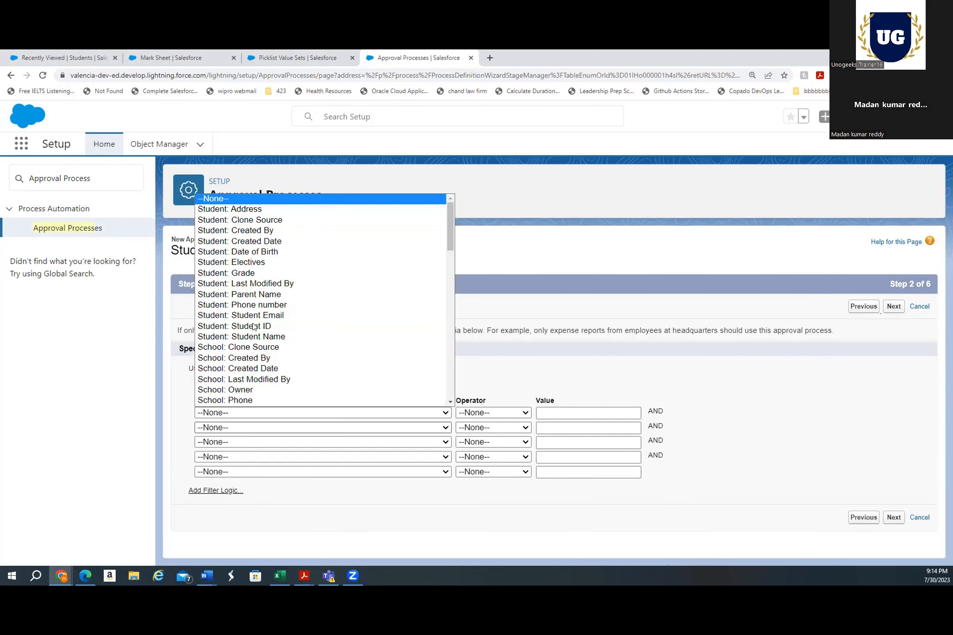
click(265, 262)
click(487, 417)
click(480, 435)
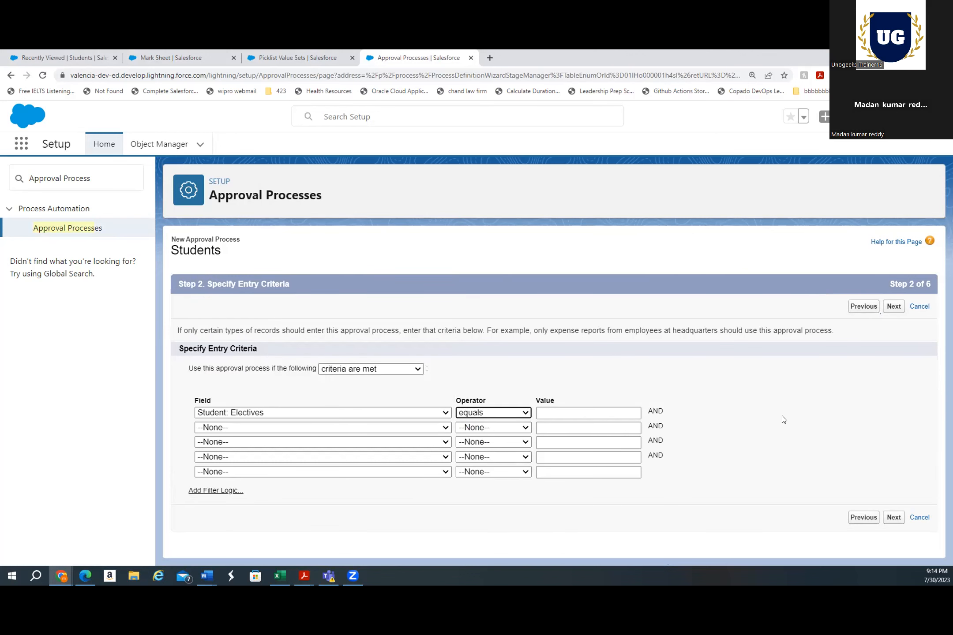
click(894, 306)
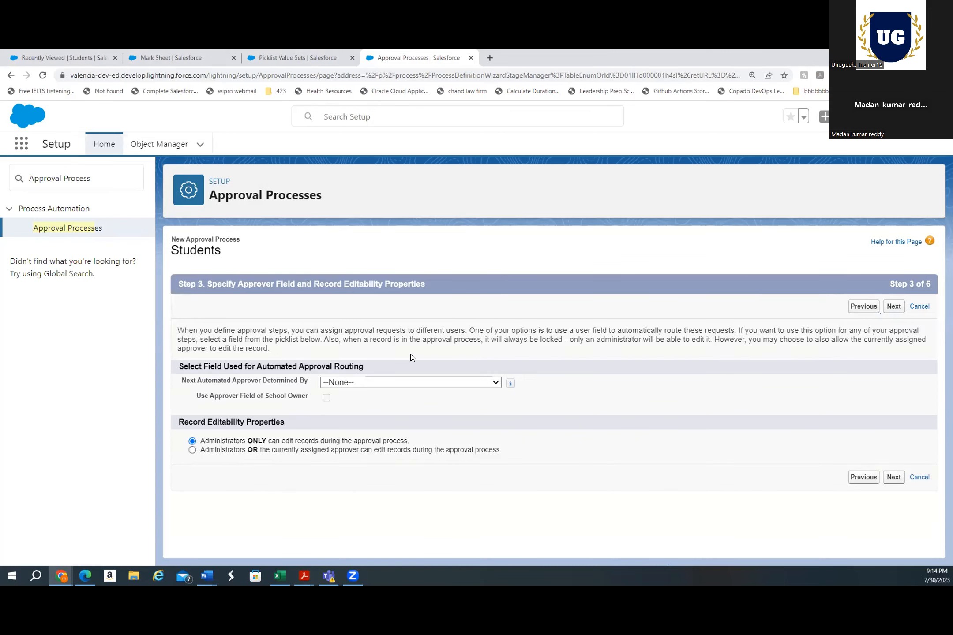
click(895, 480)
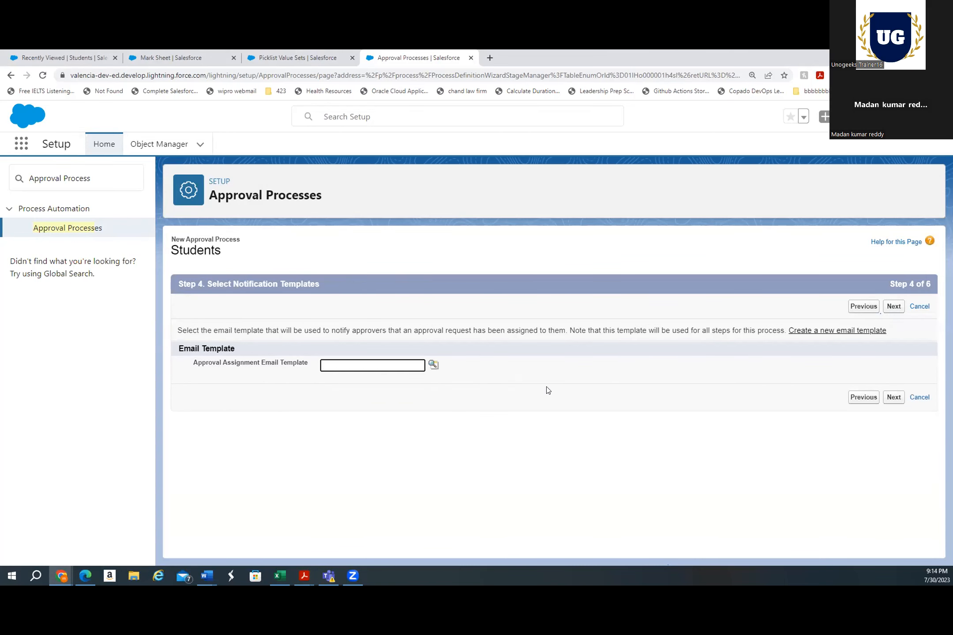
Start a new Custom email template without letterhead and name it Promotion for electives
click(832, 332)
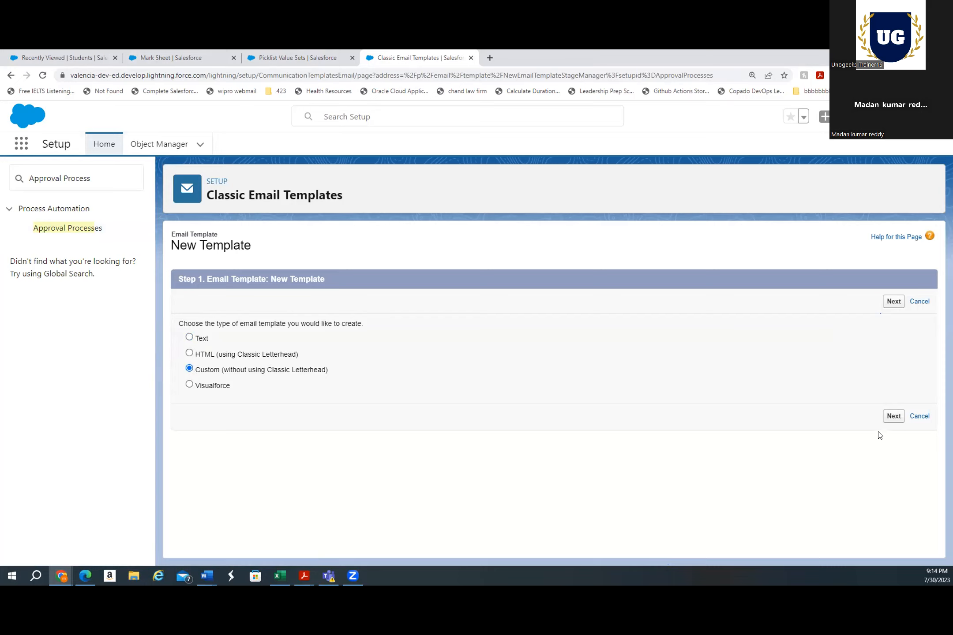
click(894, 423)
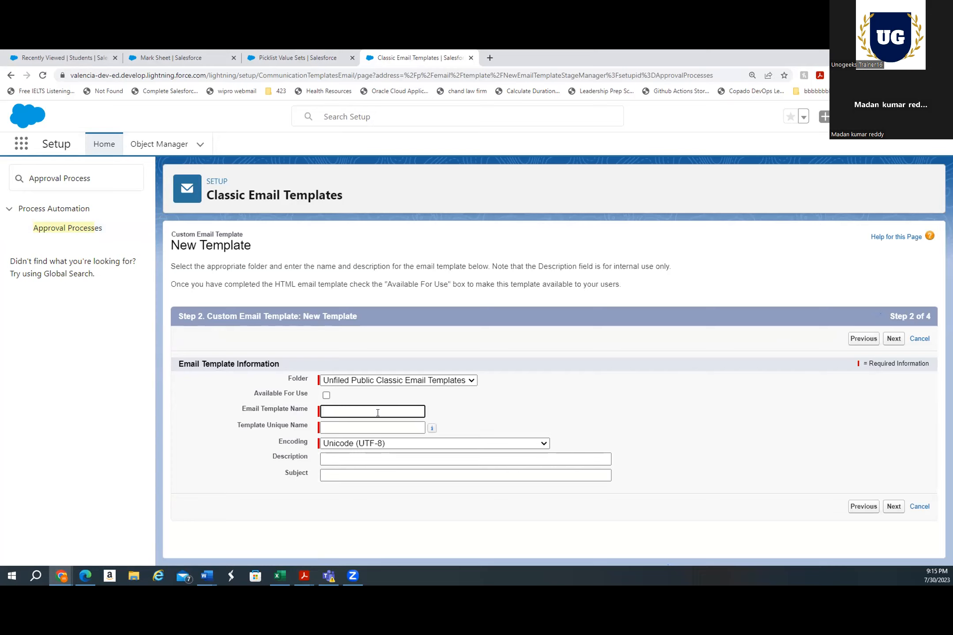
text(Approv)
key(BackSpace)
key(BackSpace)
key(BackSpace)
key(BackSpace)
key(BackSpace)
key(BackSpace)
text(Promotion )
text(Electi)
key(BackSpace)
key(BackSpace)
key(BackSpace)
key(BackSpace)
key(BackSpace)
key(BackSpace)
text(for electives)
Mark the template as available for use and continue to the HTML content step
click(467, 420)
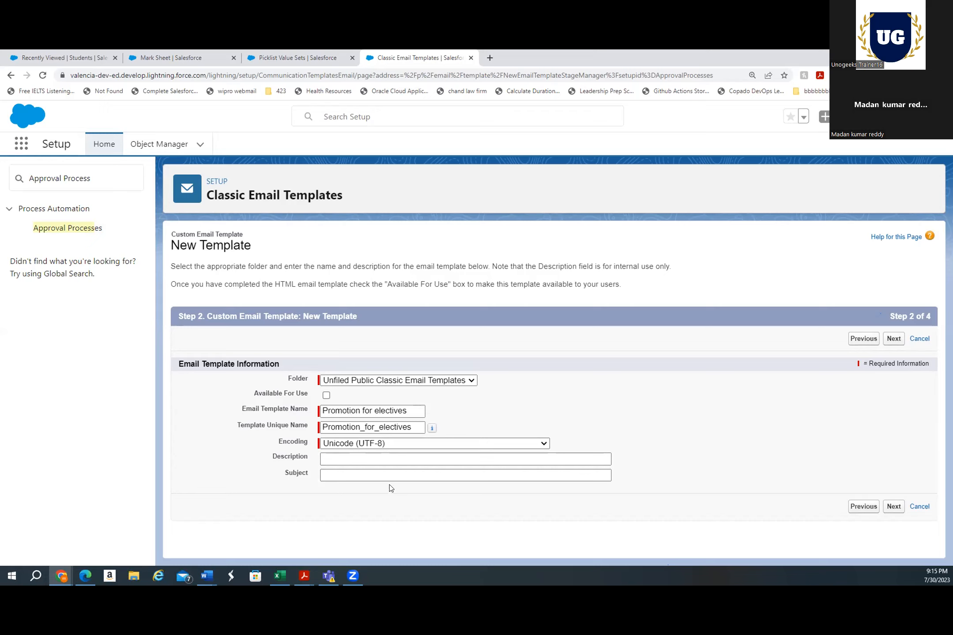
click(327, 395)
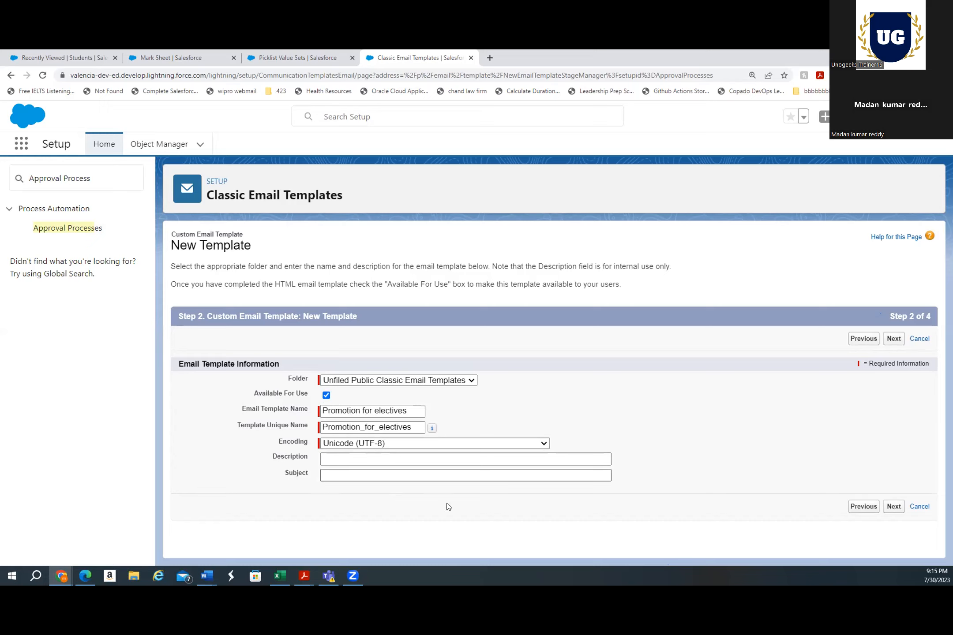
click(893, 506)
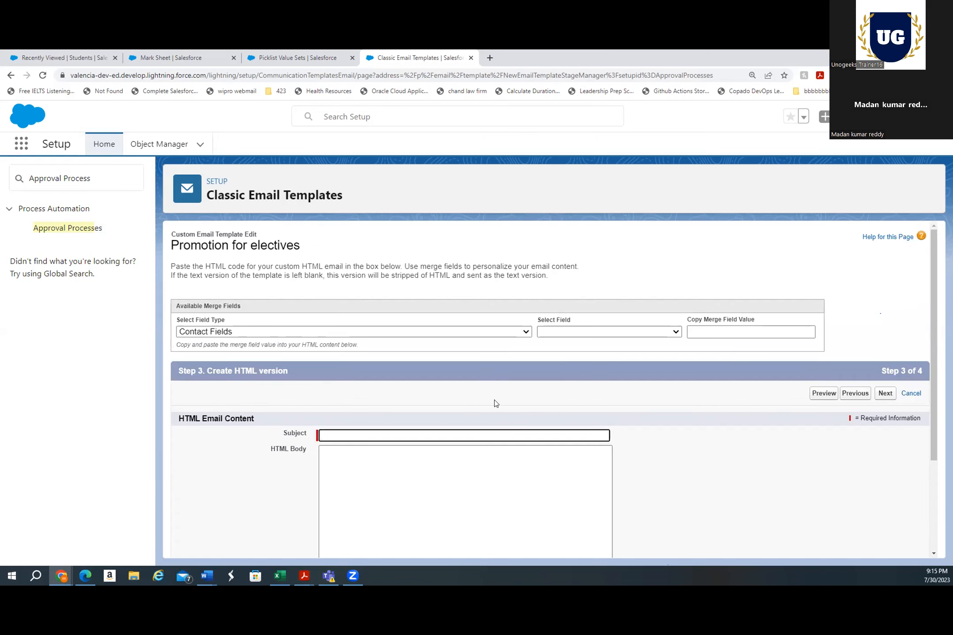
Copy the Student Name merge field from Student Fields and paste it into the template Subject
scroll(472, 368, down, 1)
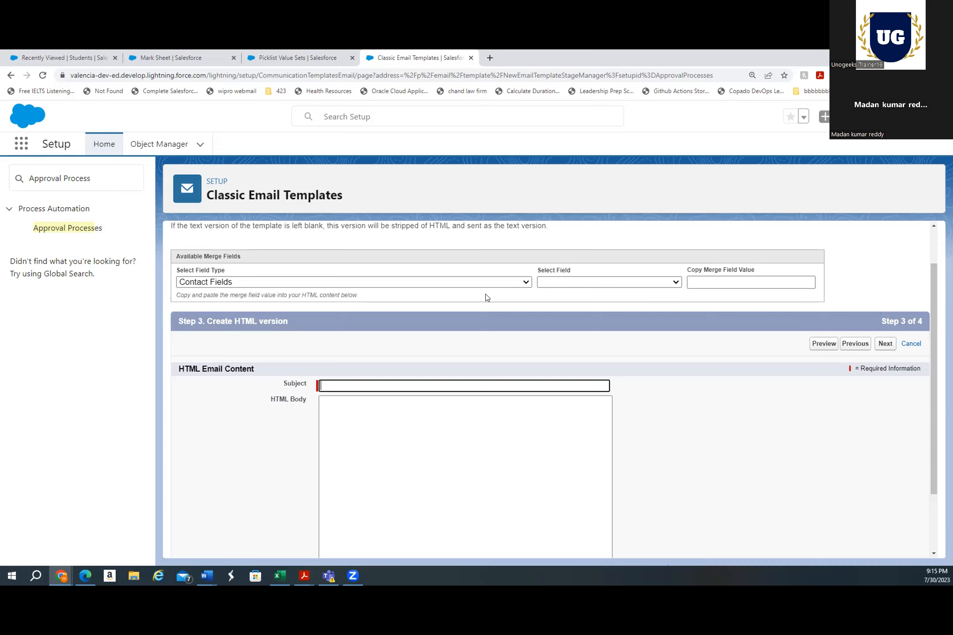
click(443, 283)
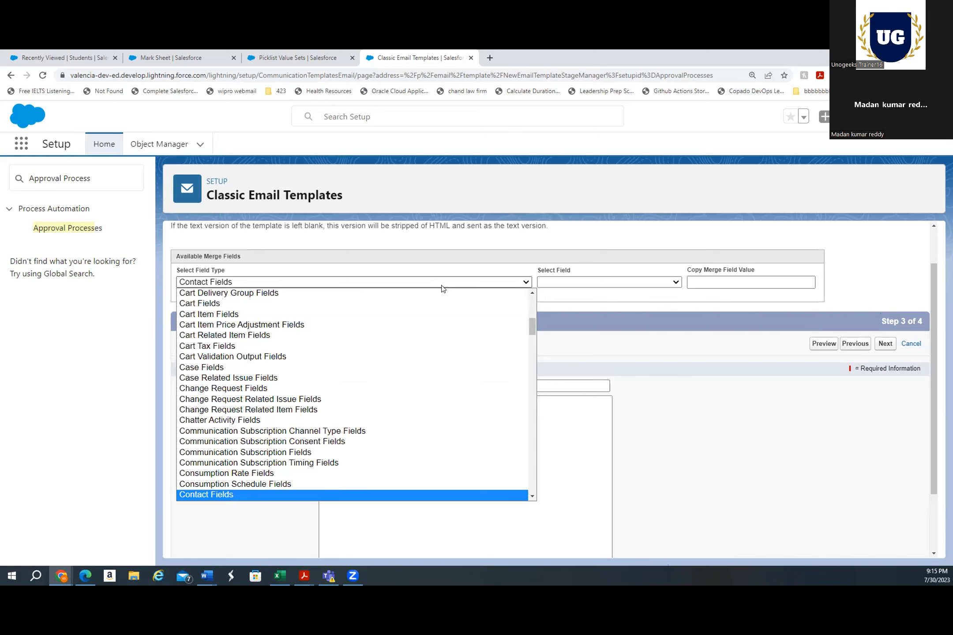
click(458, 244)
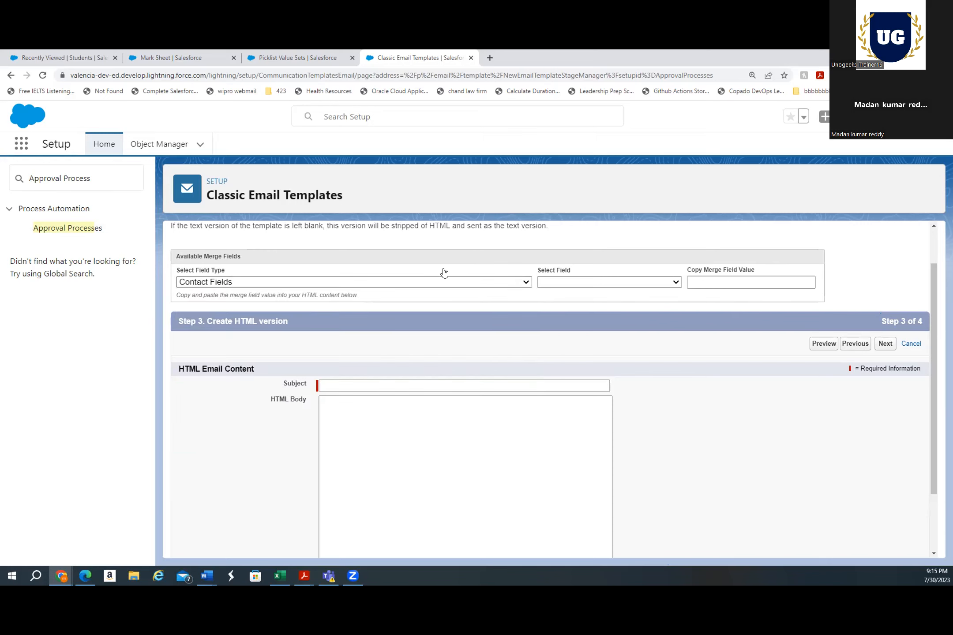
click(433, 283)
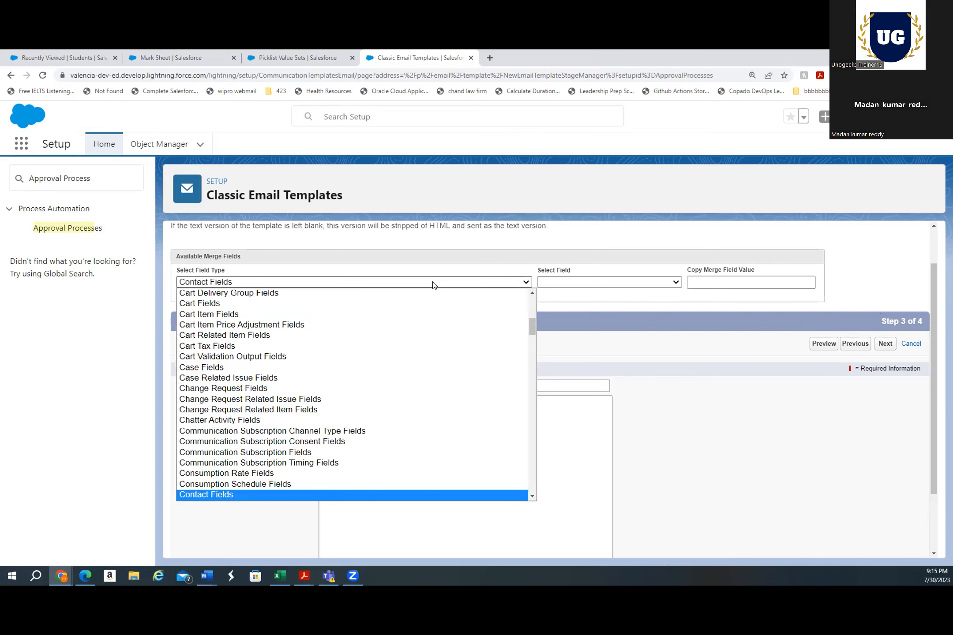
text(stu)
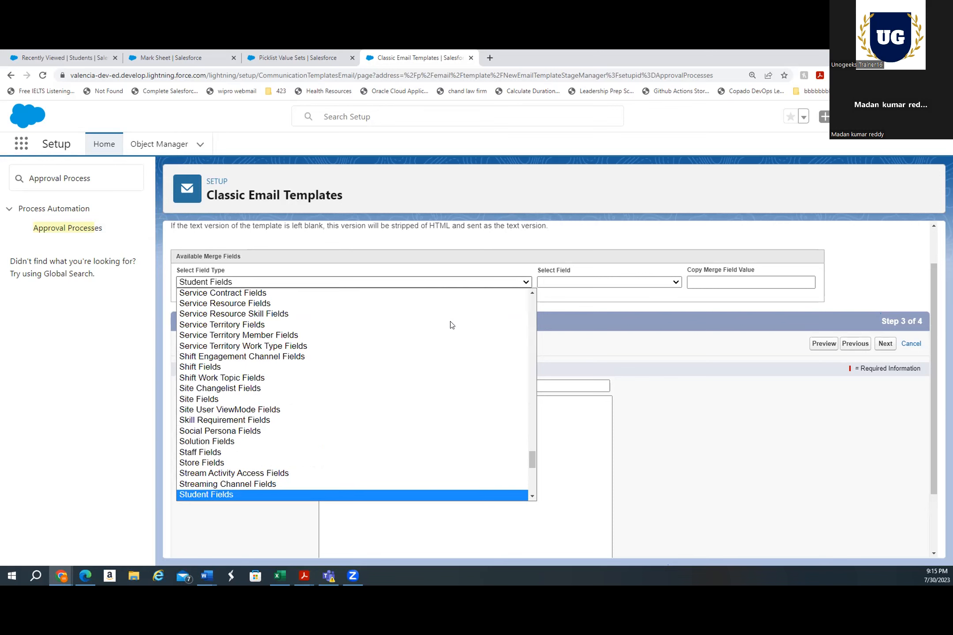
scroll(464, 442, down, 2)
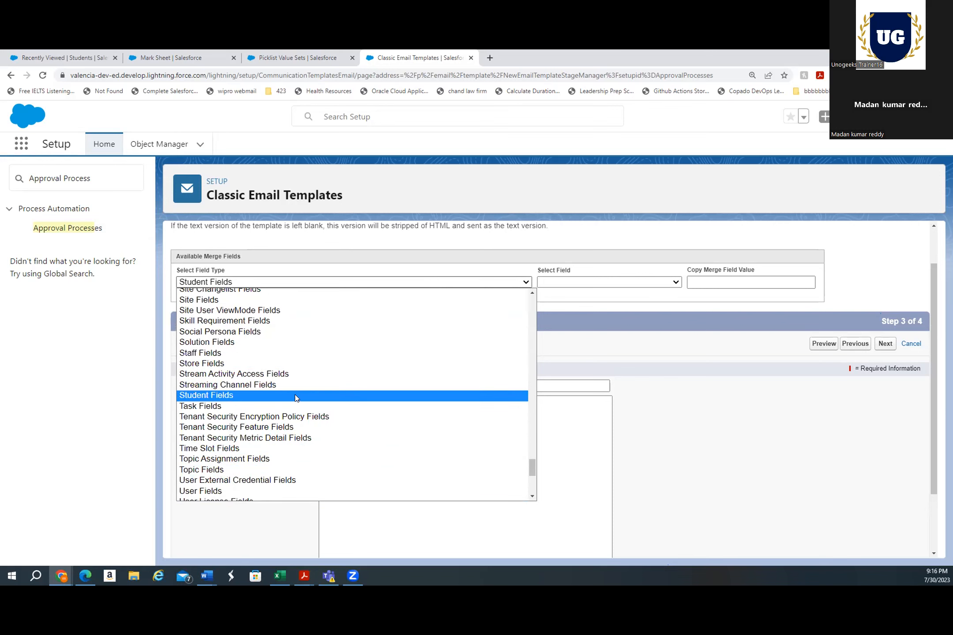
click(276, 395)
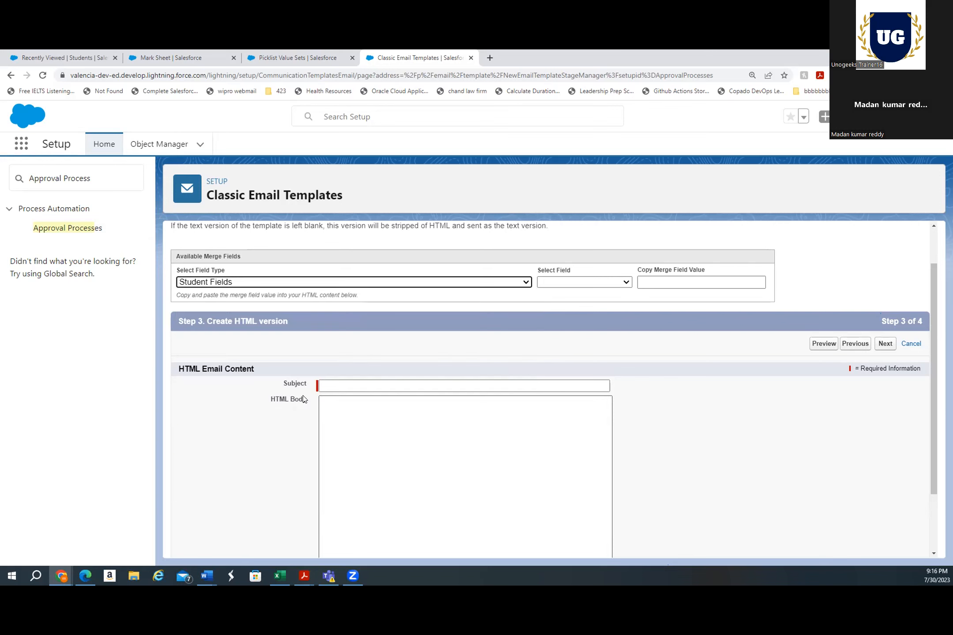
click(599, 282)
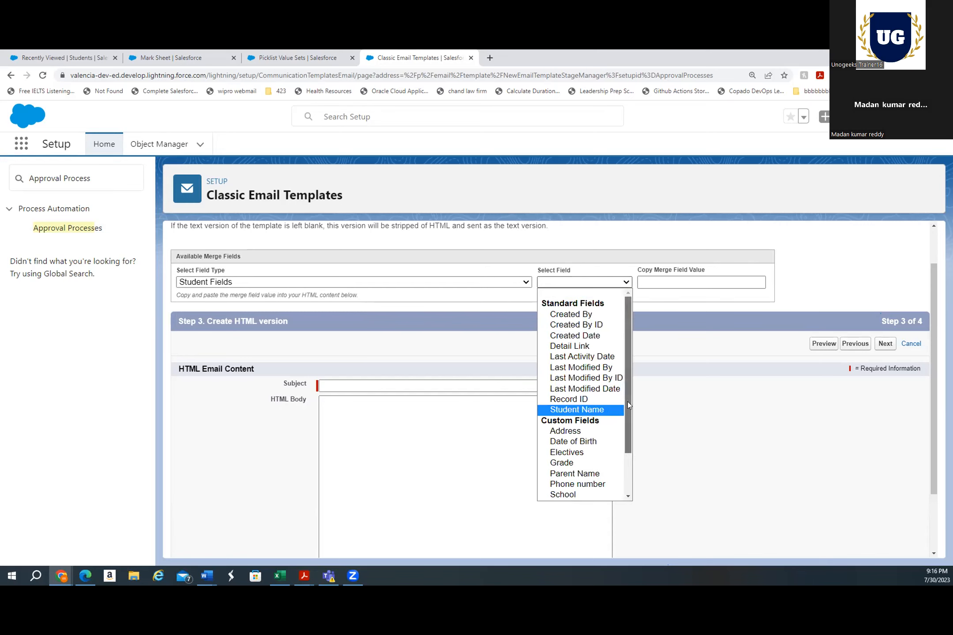
drag(628, 402, 639, 440)
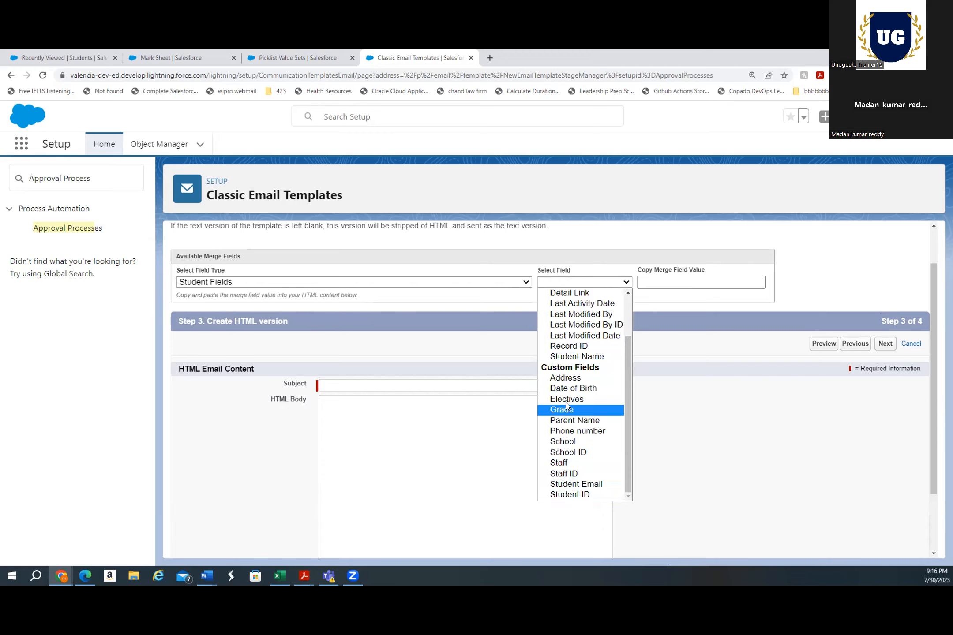
click(566, 357)
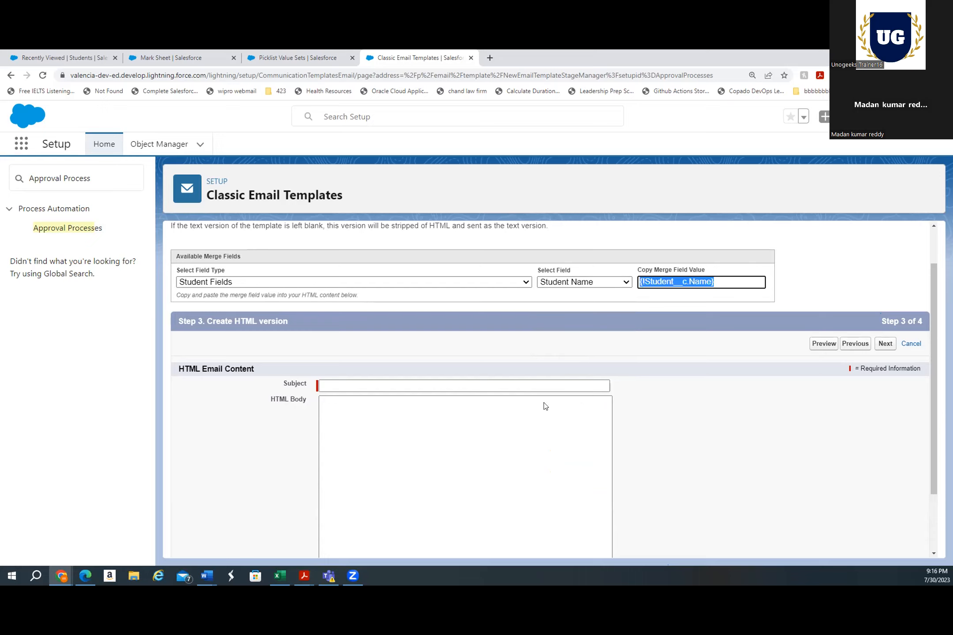
click(363, 388)
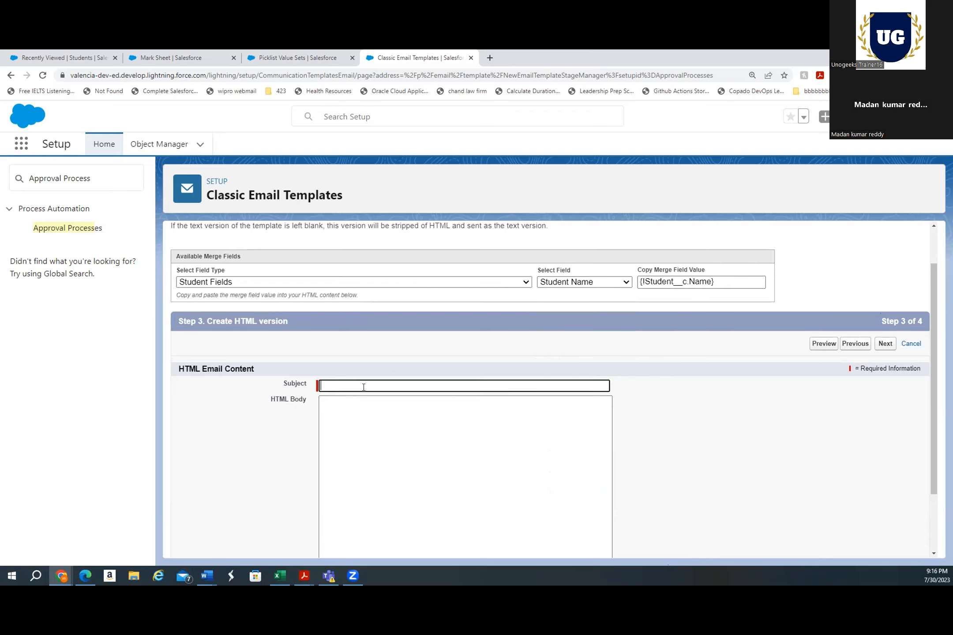
text({!Student__c.Name})
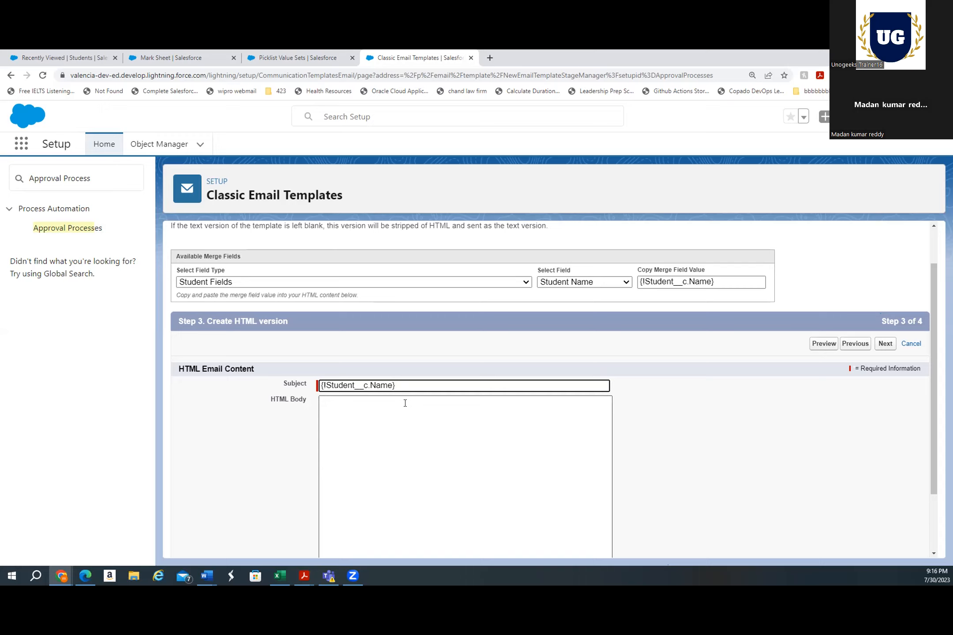
Complete the subject to read {!Student__c.Name} has submitted for Approval
text(has sublitted fro Approval)
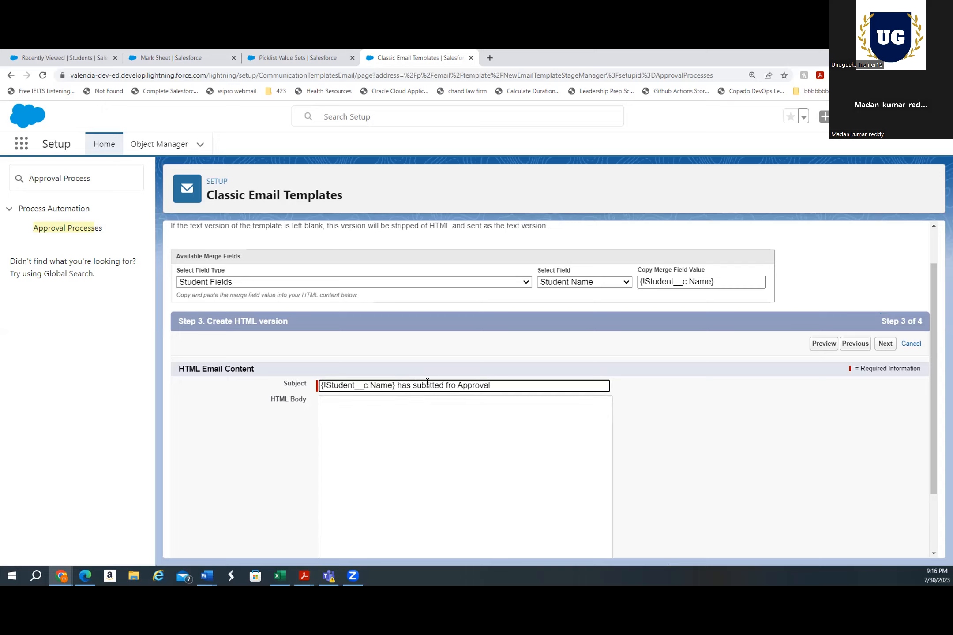
click(443, 431)
key(BackSpace)
text(m)
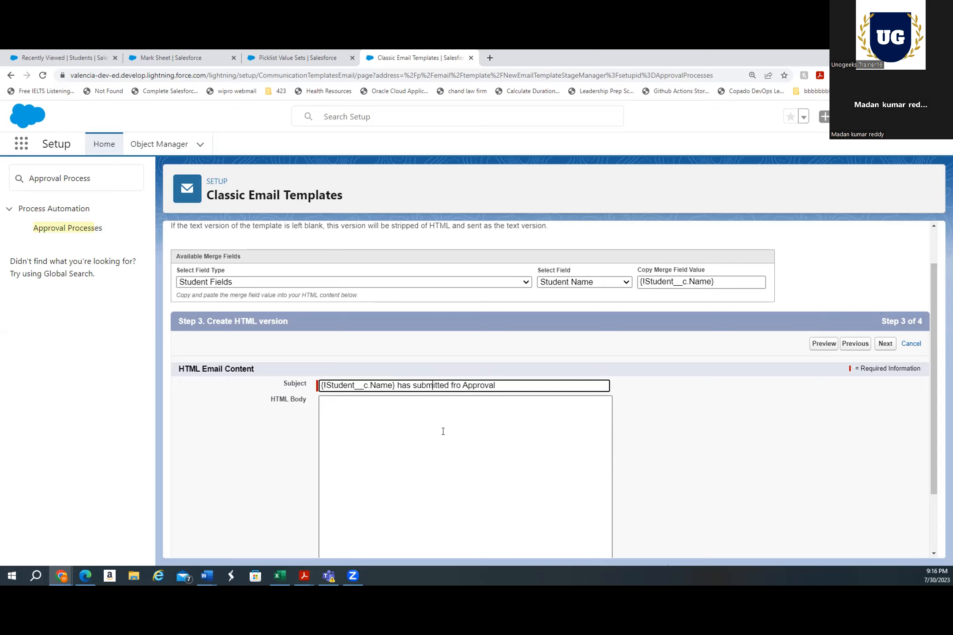
click(460, 386)
key(BackSpace)
key(BackSpace)
key(BackSpace)
text(for)
Start the HTML body with the greeting Hello
scroll(477, 445, down, 1)
click(444, 399)
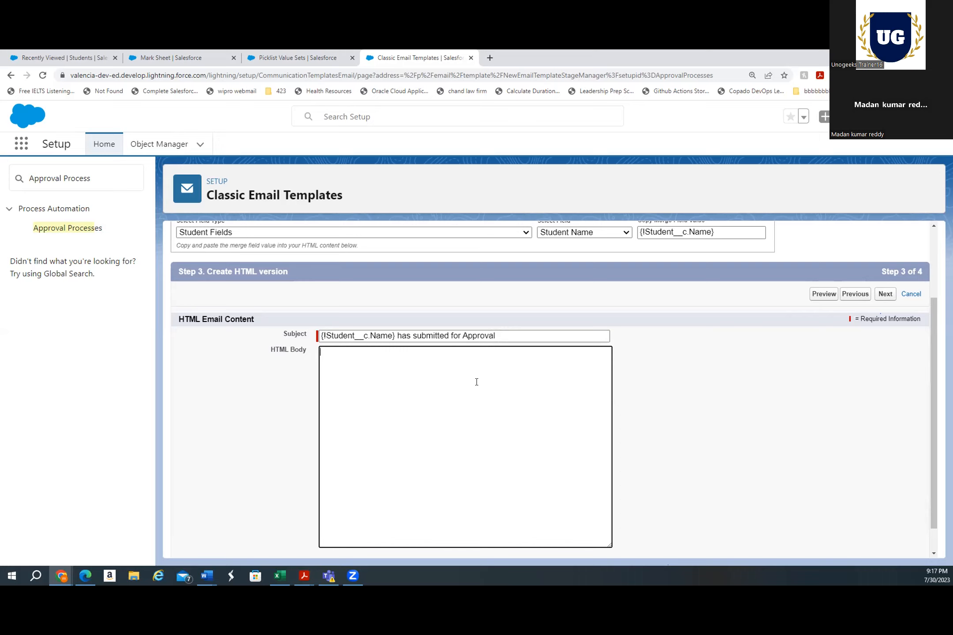
text(Hello)
text(Teacher)
key(BackSpace)
key(BackSpace)
key(BackSpace)
key(BackSpace)
key(BackSpace)
key(BackSpace)
key(BackSpace)
scroll(410, 302, up, 2)
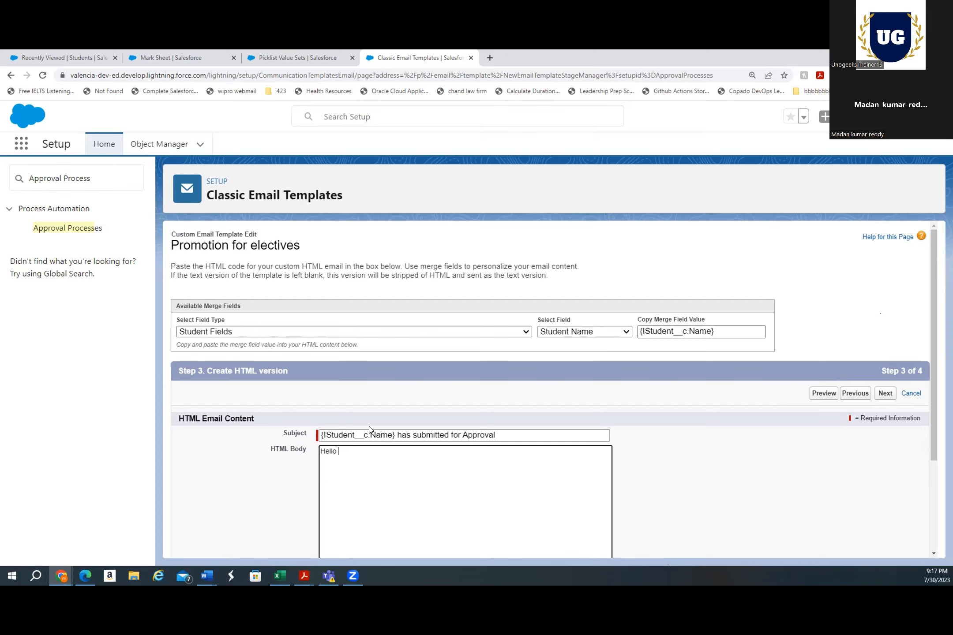
Copy the Staff merge field from Student Fields and paste it after Hello in the body
click(343, 334)
scroll(314, 455, down, 6)
scroll(314, 454, up, 12)
click(555, 404)
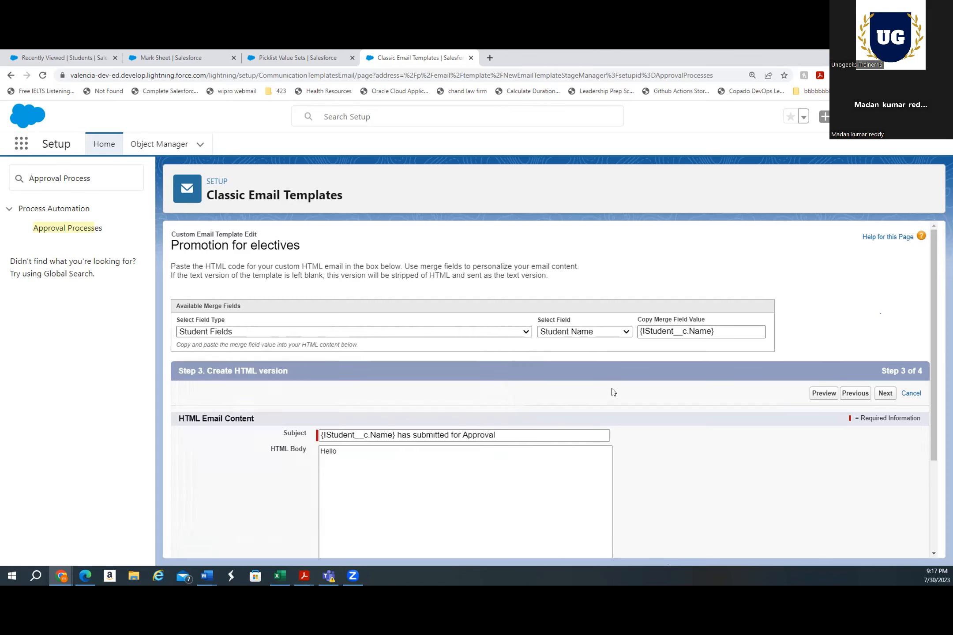
click(593, 331)
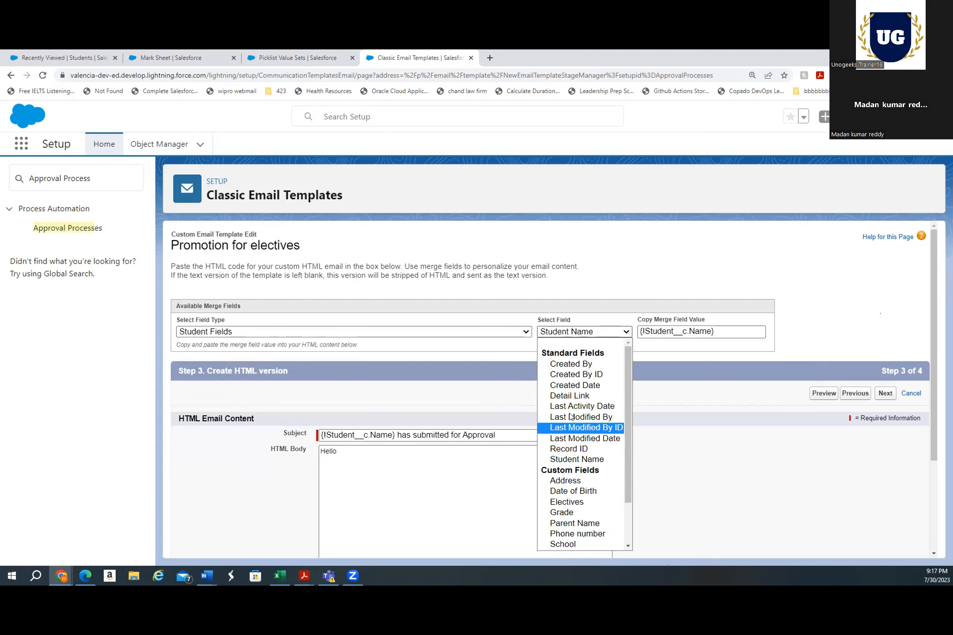
click(623, 480)
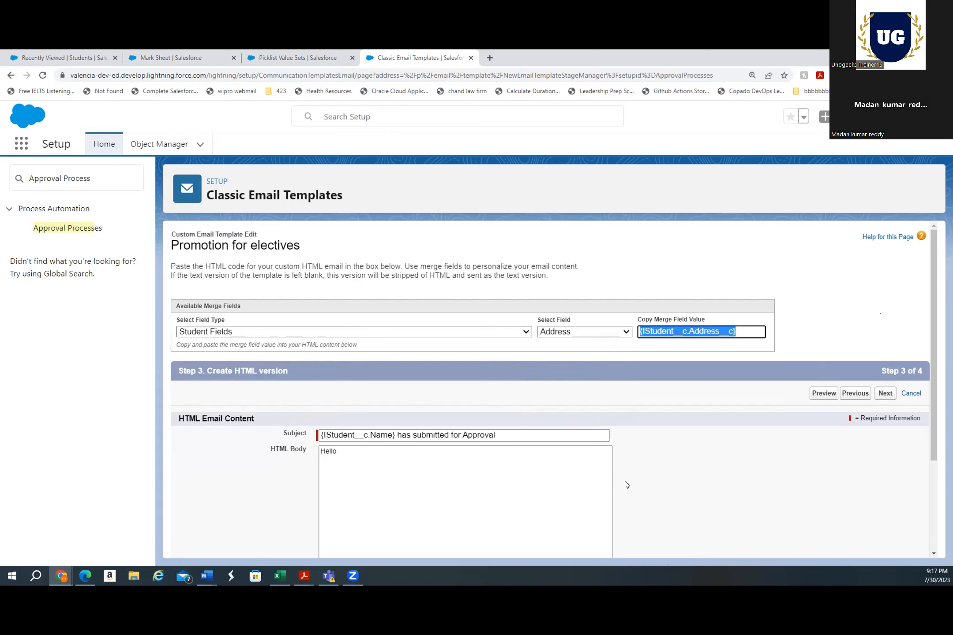
click(607, 334)
drag(626, 363, 633, 502)
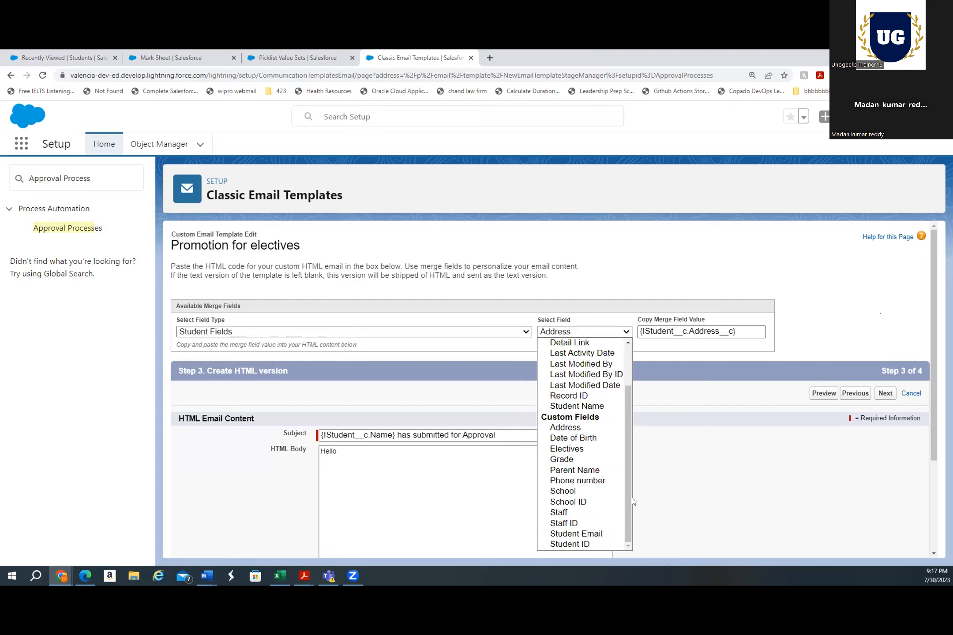
click(559, 513)
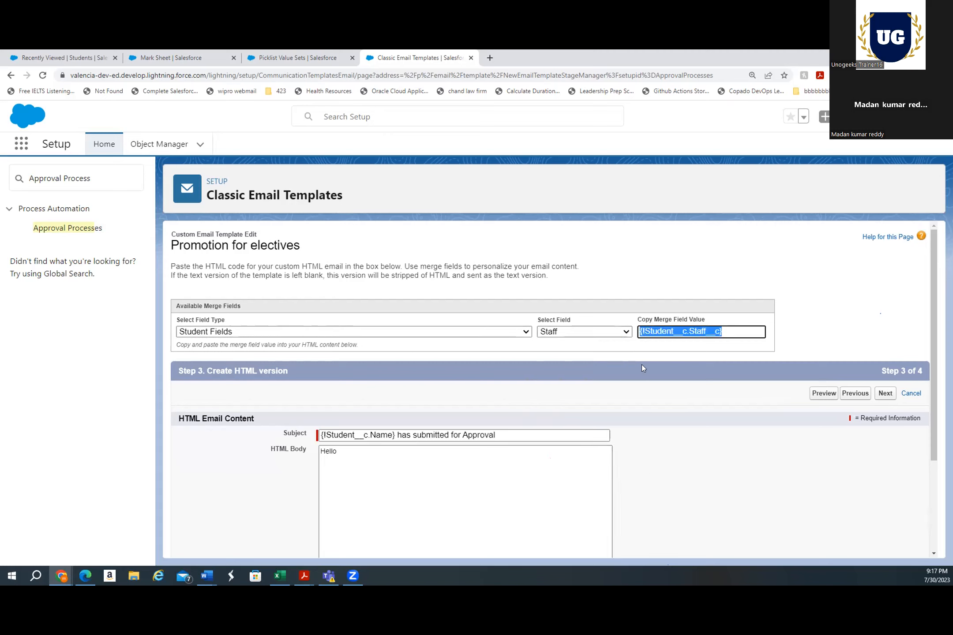
click(458, 459)
text({!Student__c.Staff__c})
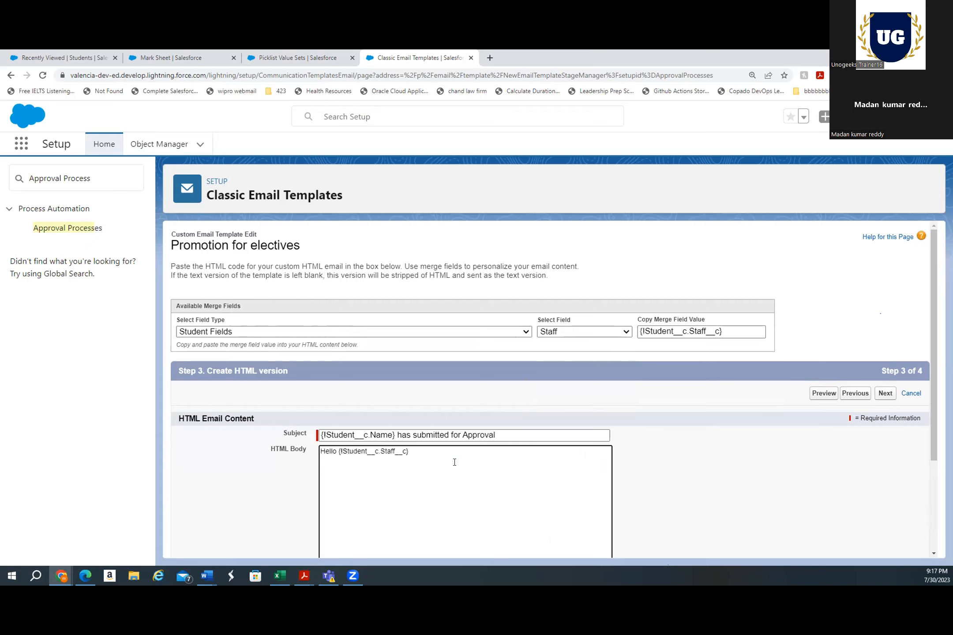
Copy the student-name merge field from the subject and paste it on a new body line
key(Return)
drag(396, 436, 317, 442)
key(ctrl+c)
click(355, 495)
key(ctrl+v)
Continue that line with has not selected any Electives, Need your approval fro the promotion
text(has not selected any Electibes=s)
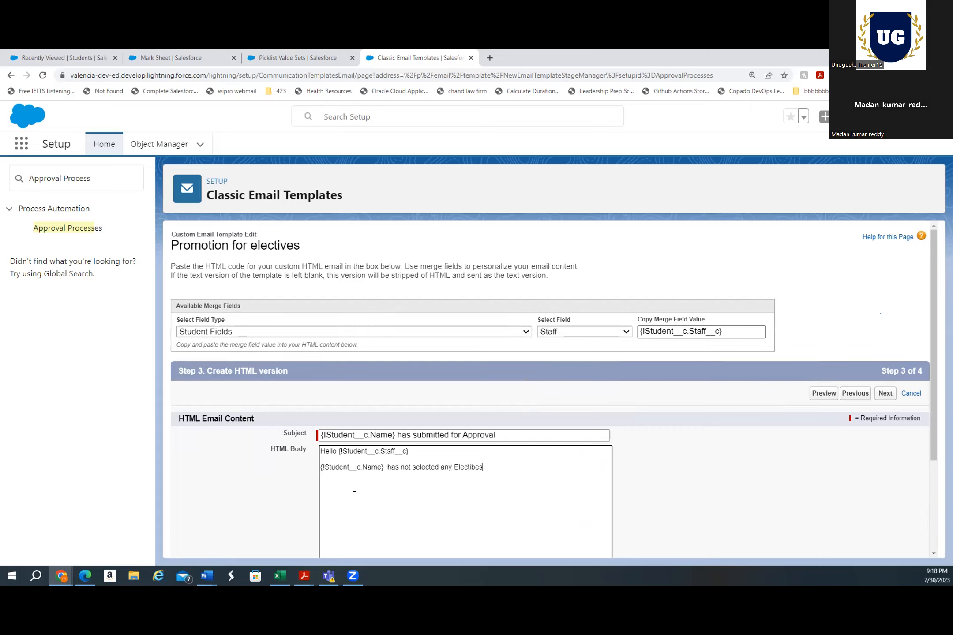
key(BackSpace)
key(BackSpace)
key(BackSpace)
key(BackSpace)
text(ives, Need your approval fro the pr)
text(omotion.)
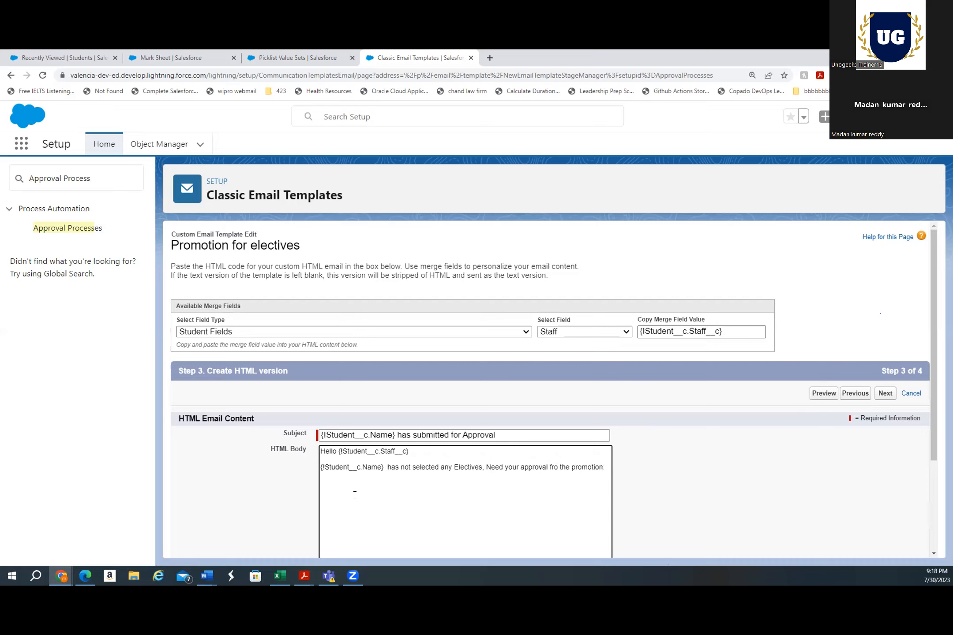
Add Thanks on a new line and continue to the text-only version step
key(Return)
text(Thanks,)
click(885, 396)
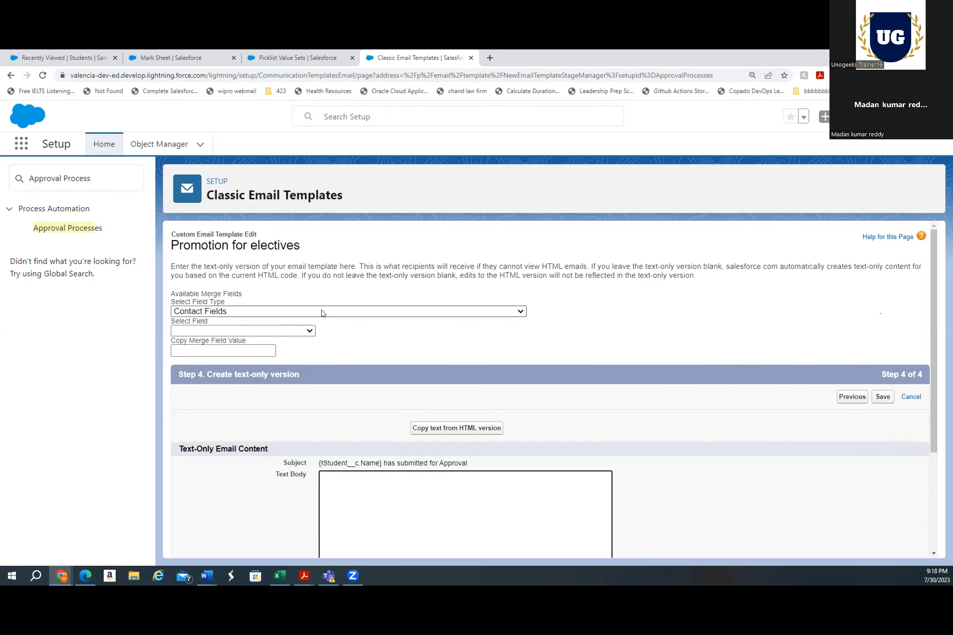
Save the email template, leaving the text-only body empty
scroll(420, 388, down, 2)
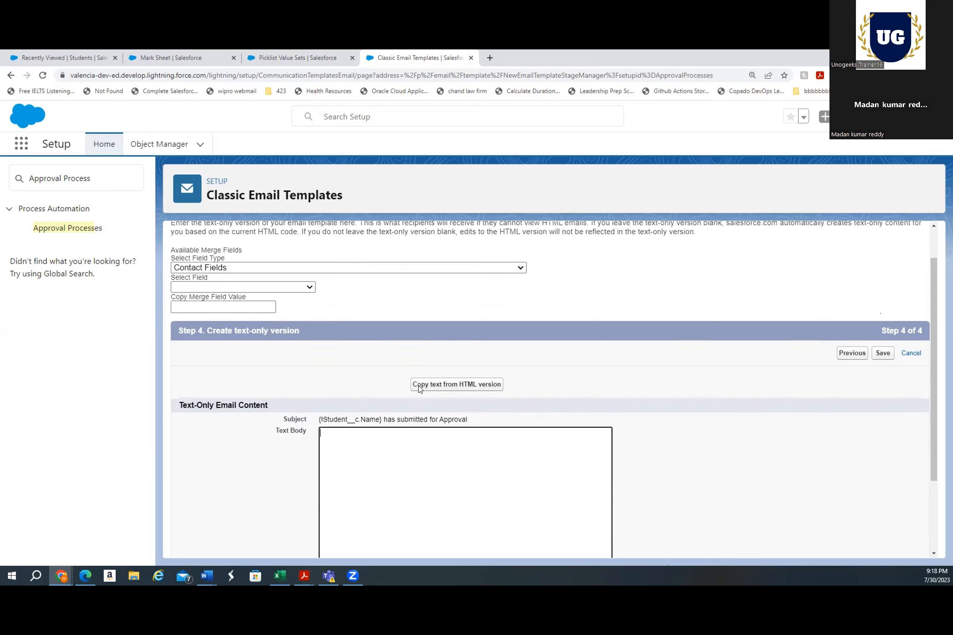
click(396, 407)
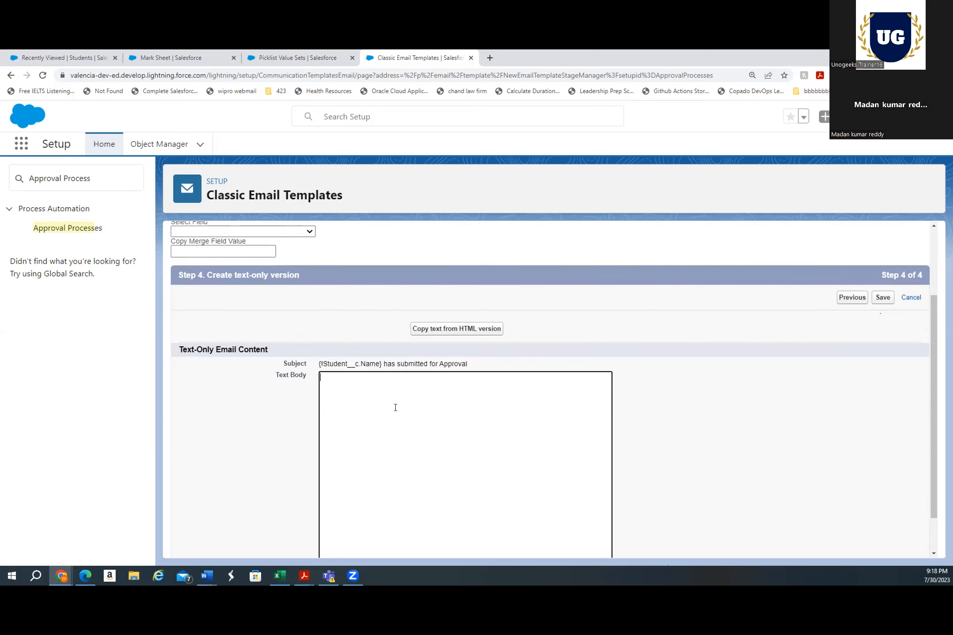
scroll(395, 407, down, 1)
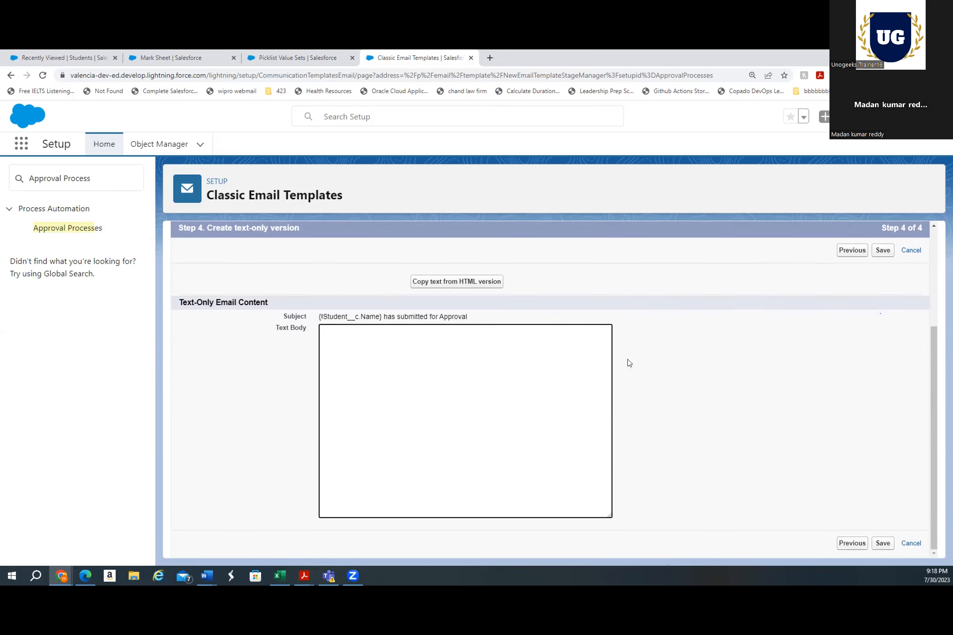
click(882, 544)
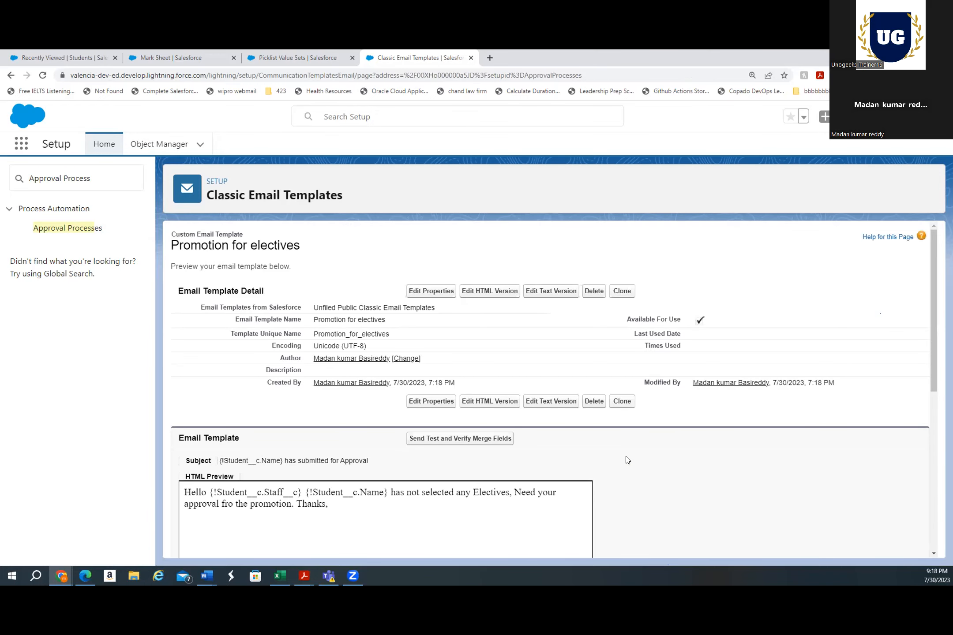
Review the saved template preview and return to the Approval Processes page
scroll(628, 460, down, 3)
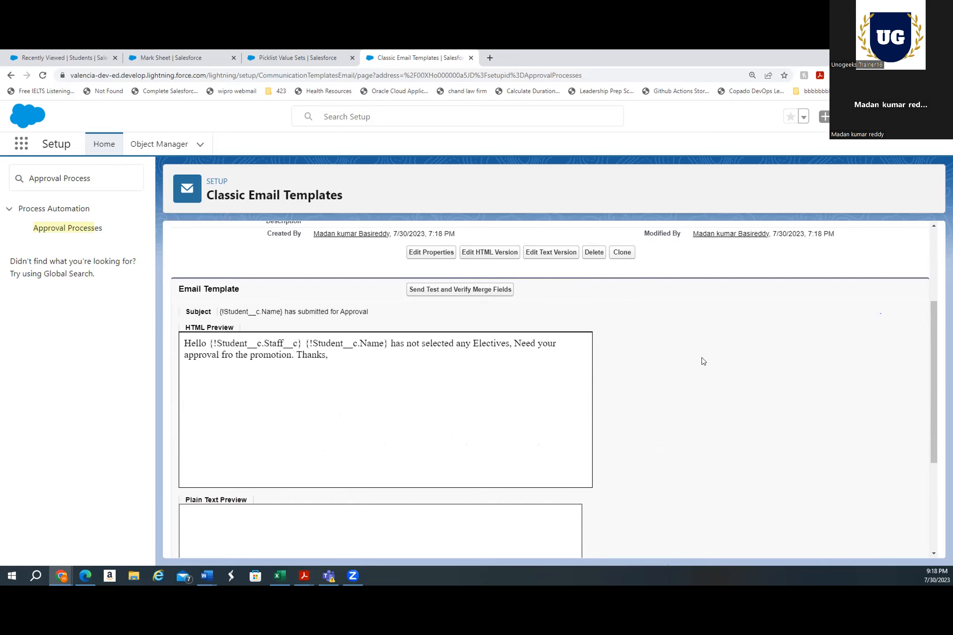
scroll(703, 361, up, 4)
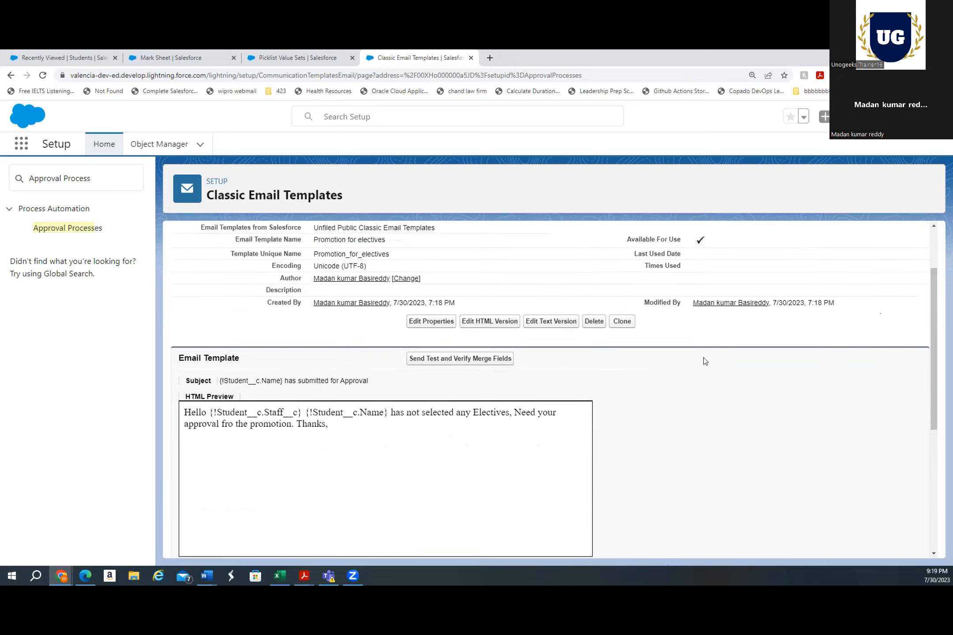
click(79, 233)
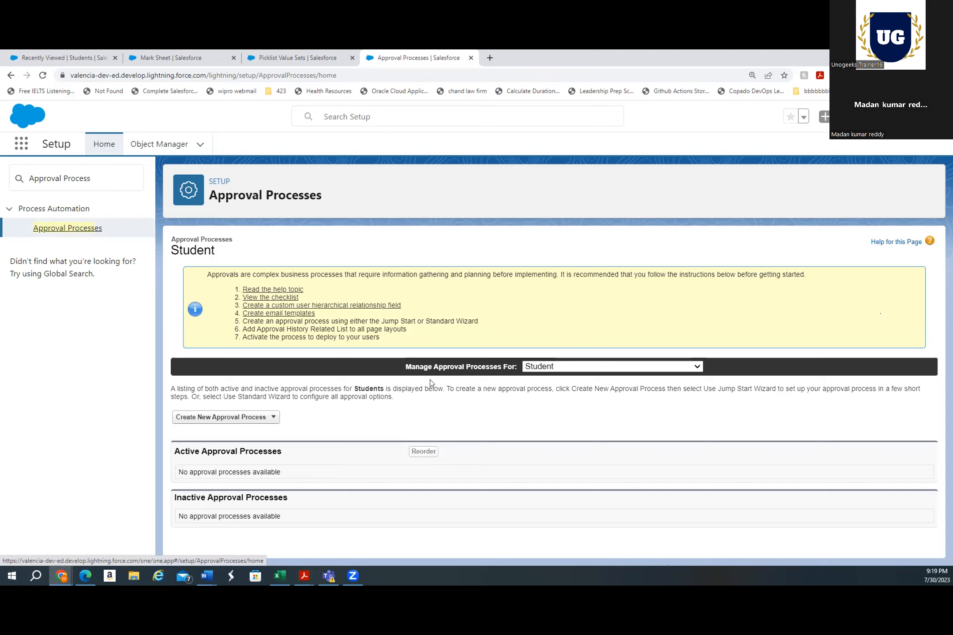
Start a new approval process with the Standard Setup Wizard, name it Promotion Approval, and continue
click(238, 420)
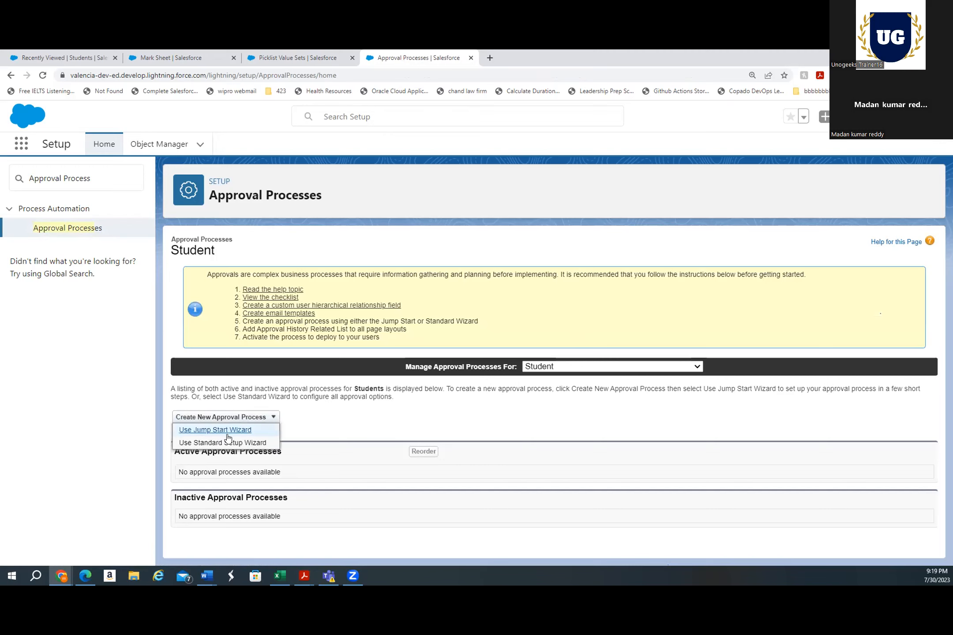
click(225, 442)
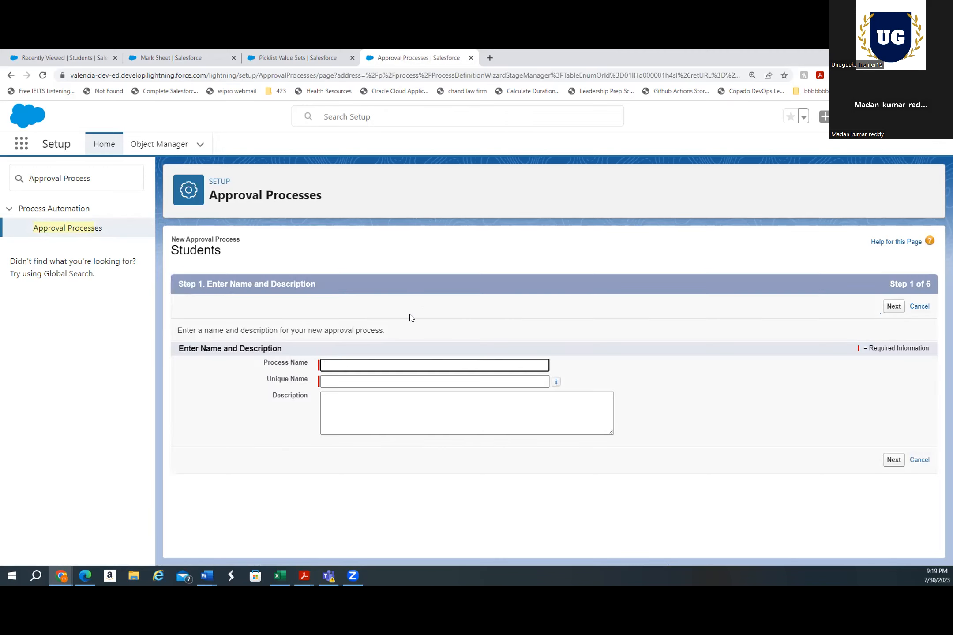
text(Promotion Approval)
click(366, 404)
click(894, 460)
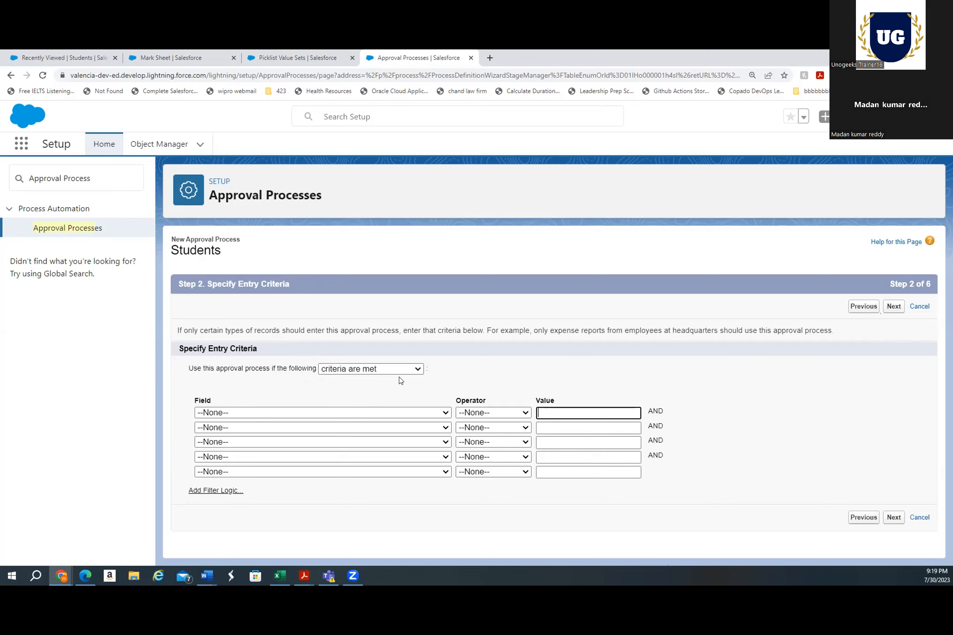
Set the entry criteria to the Student: Electives field with an equals operator and continue to the next wizard step
click(323, 411)
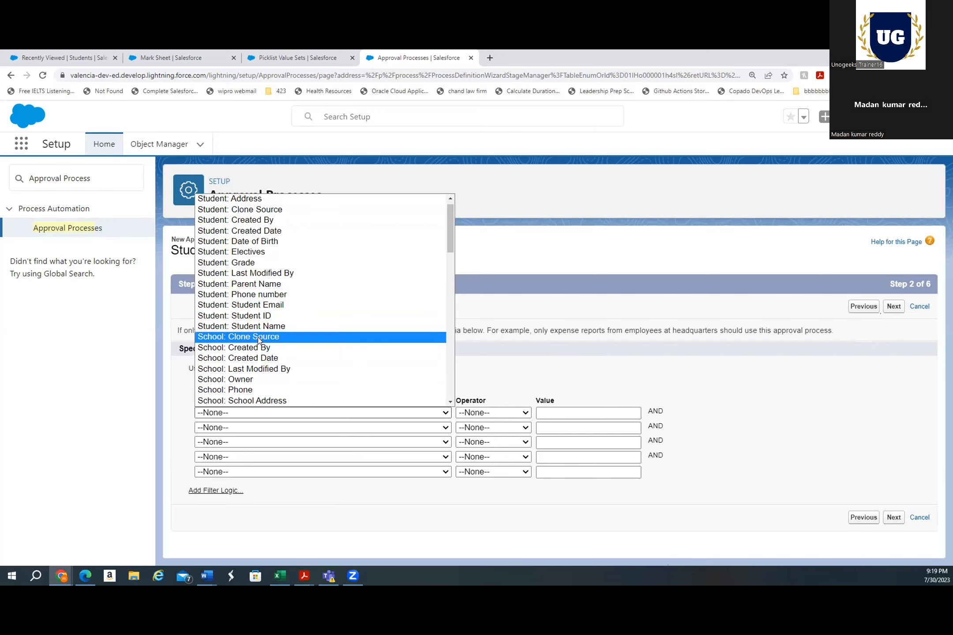
scroll(257, 337, down, 3)
scroll(258, 337, up, 4)
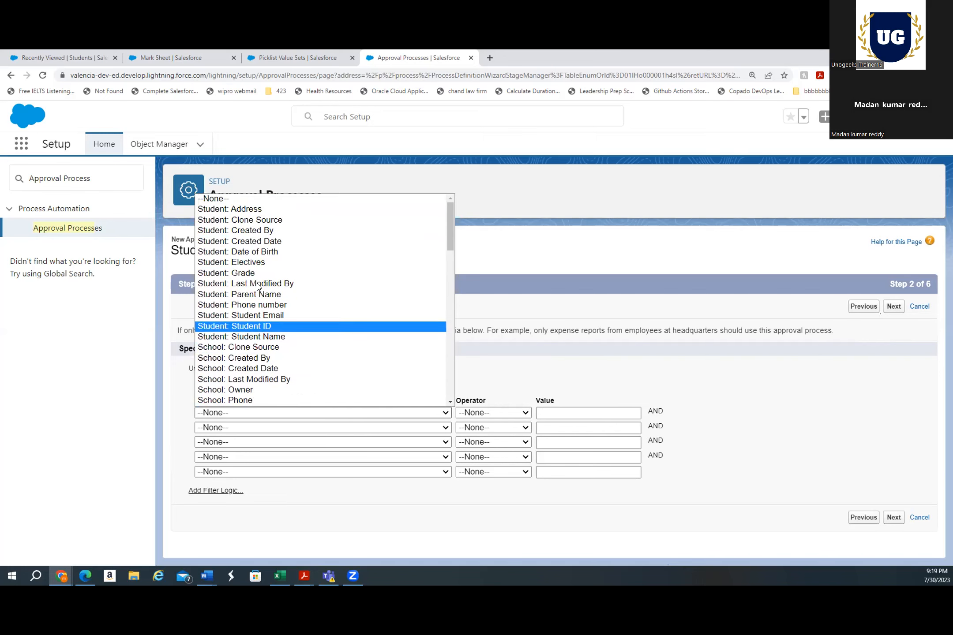
click(256, 262)
click(467, 414)
click(468, 436)
click(895, 525)
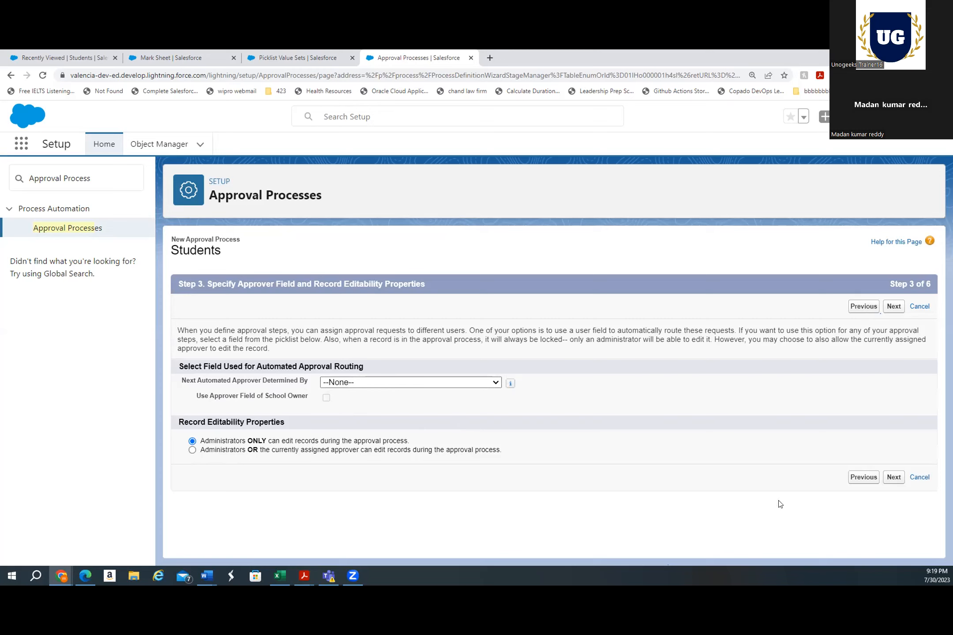
Keep the default approver and editability settings, then choose the Promotion for electives template as the approval assignment email template
click(894, 478)
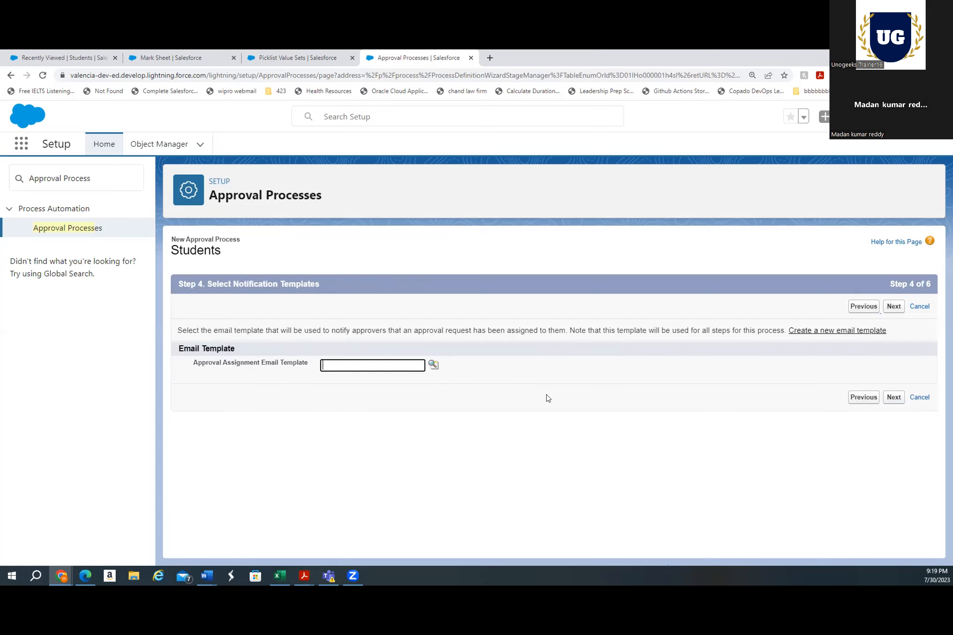
click(433, 366)
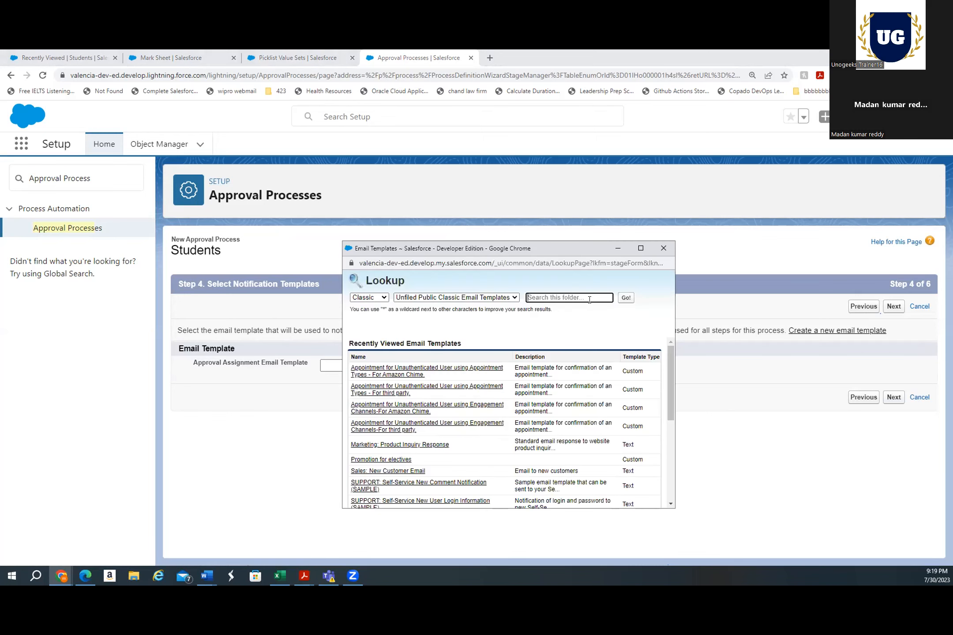
text(promotion)
key(Return)
click(397, 375)
click(751, 437)
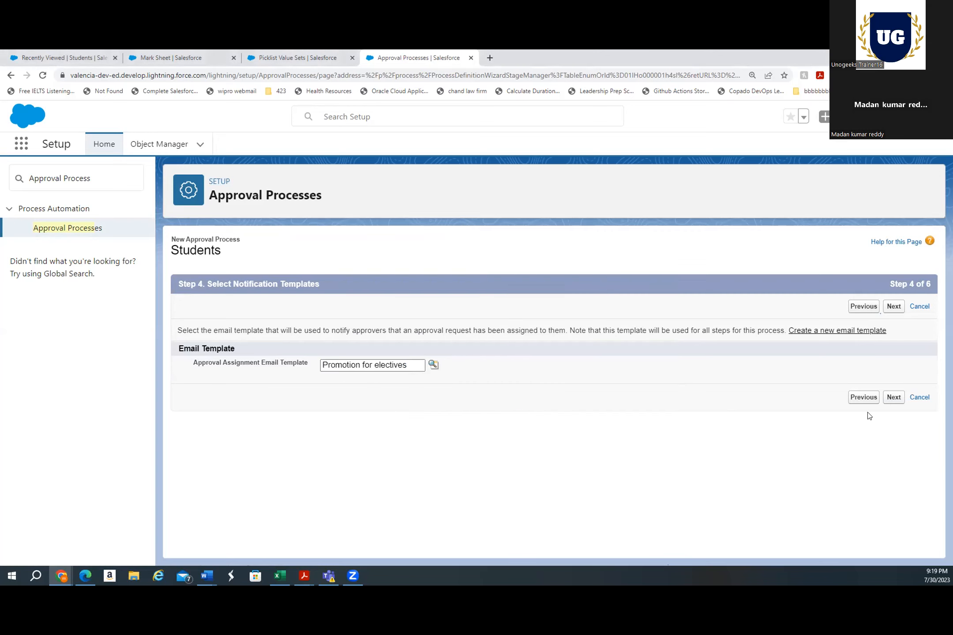
click(894, 398)
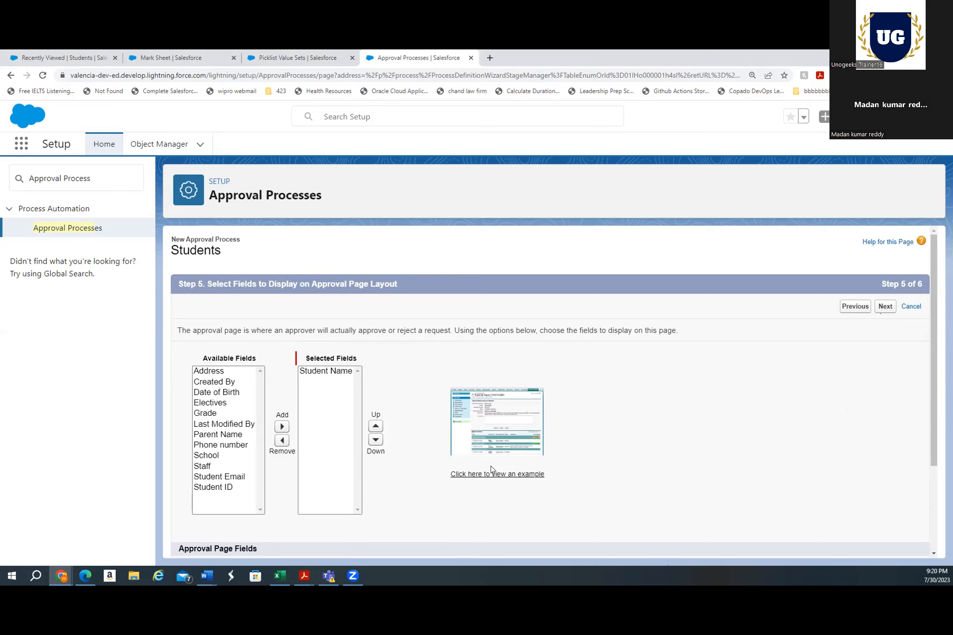
Add the Electives and Grade fields to the approval page layout and continue
scroll(403, 366, down, 2)
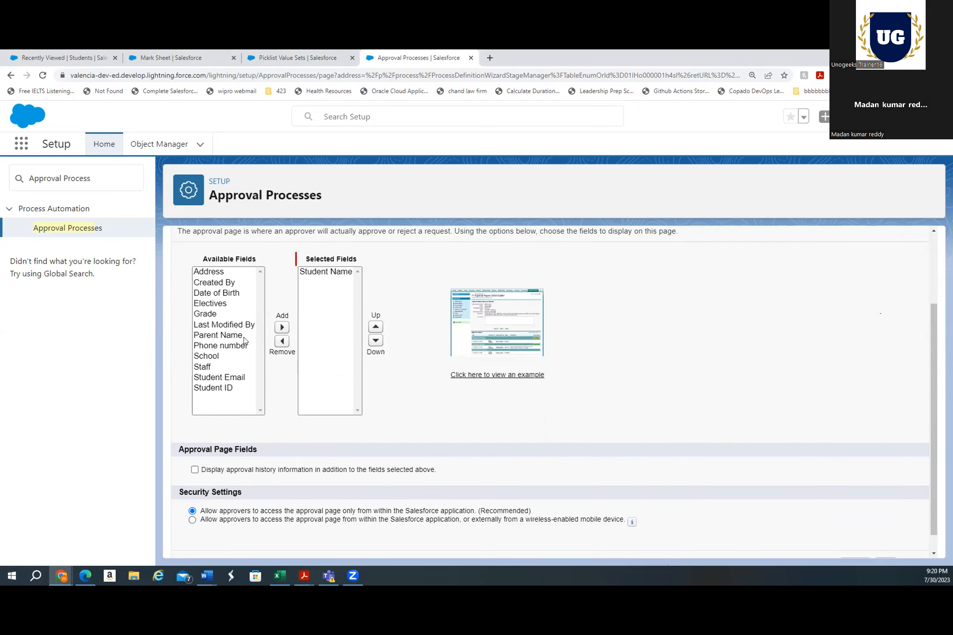
click(205, 304)
click(282, 327)
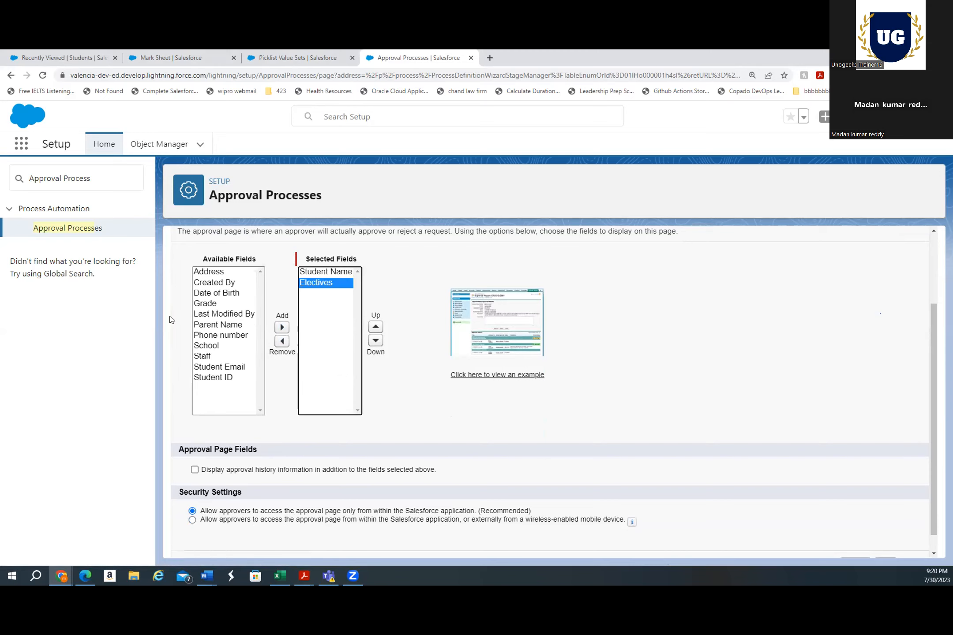
click(204, 303)
click(283, 327)
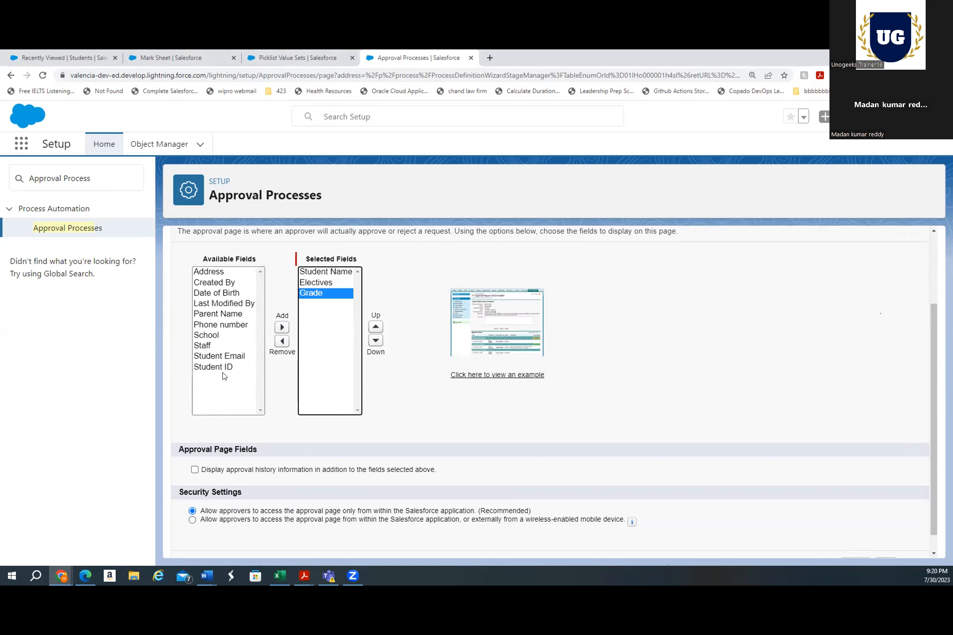
click(432, 392)
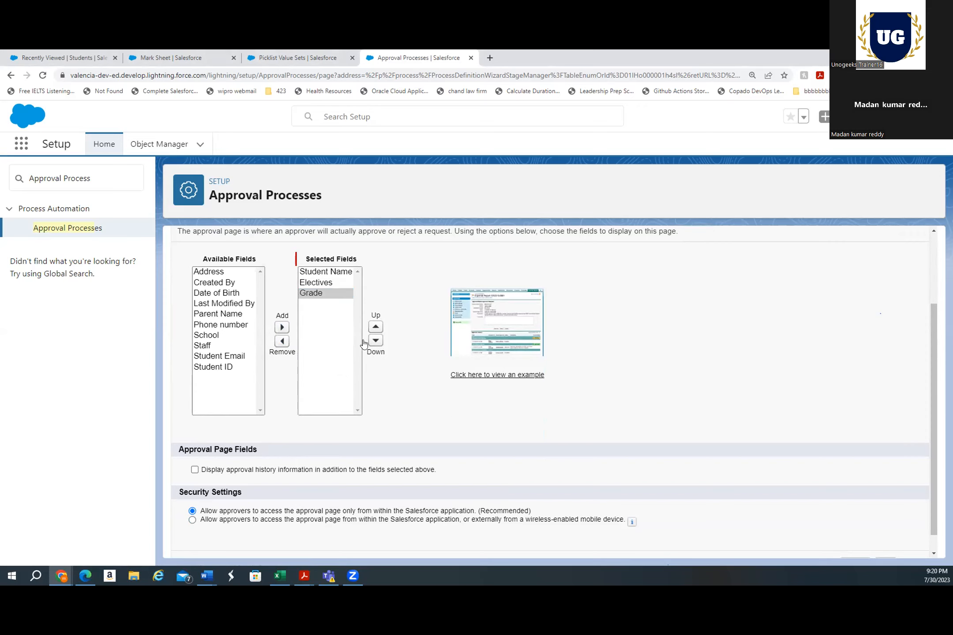
scroll(728, 371, up, 3)
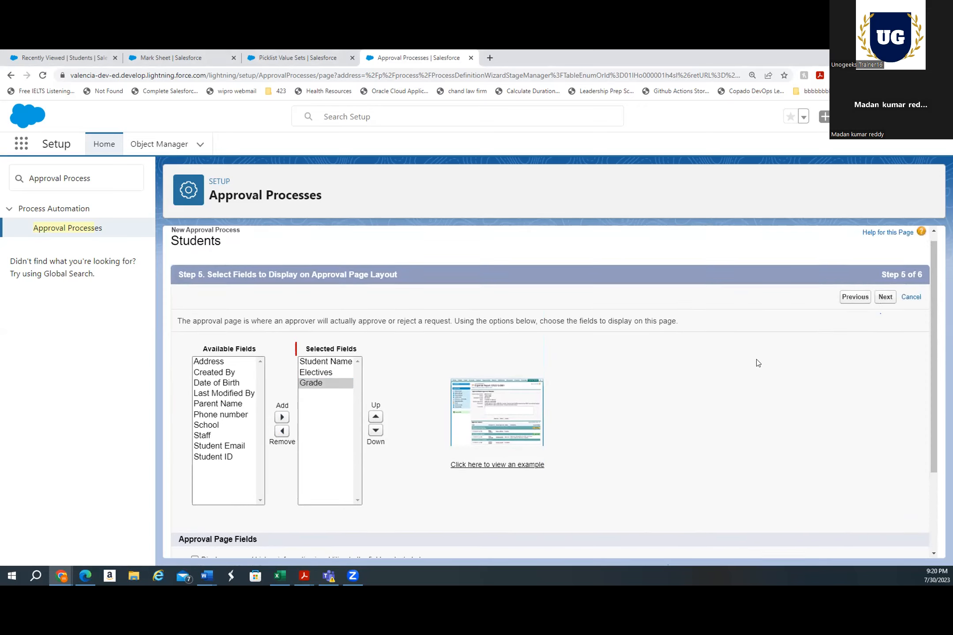
click(881, 308)
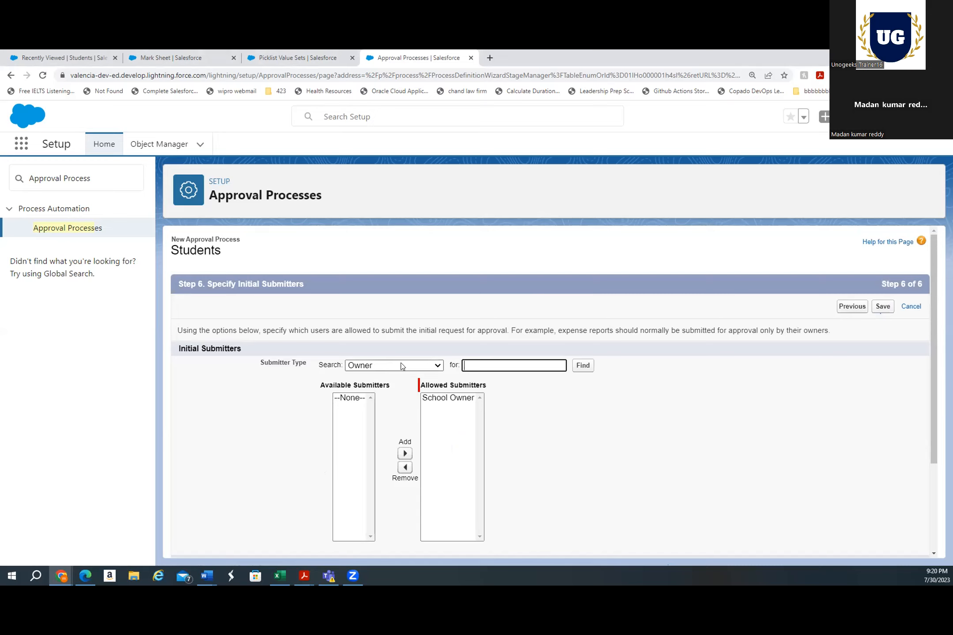
Examine the submitter type options available for the initial submitters
click(362, 365)
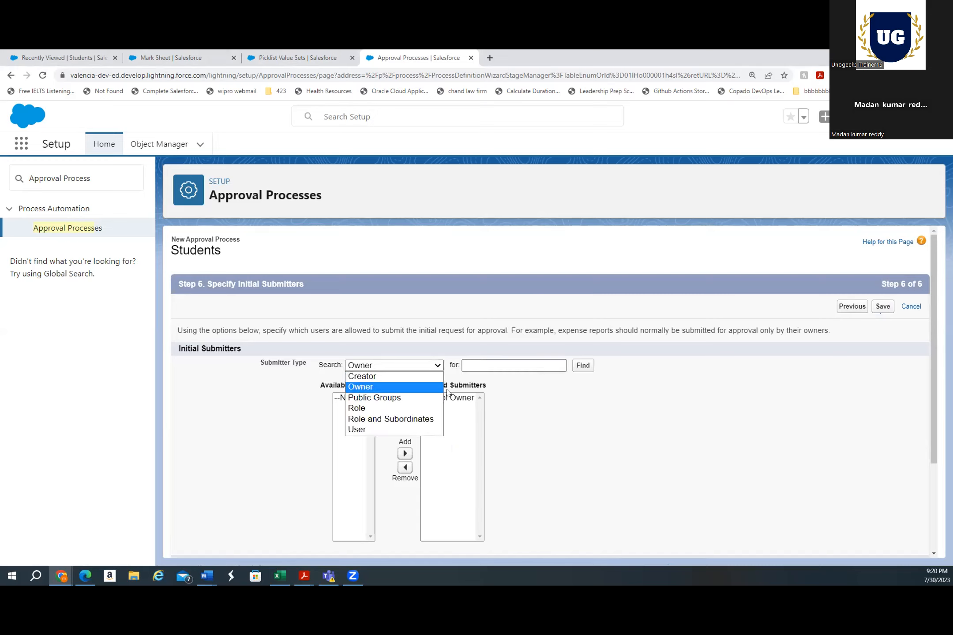
click(555, 410)
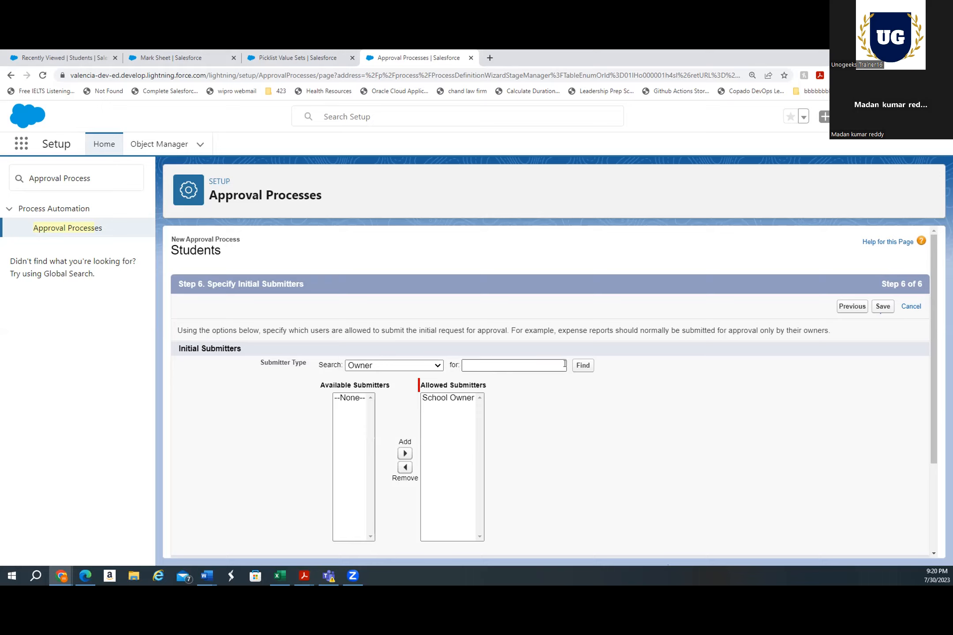
click(527, 367)
click(576, 367)
click(463, 369)
drag(450, 366, 497, 361)
scroll(666, 453, down, 2)
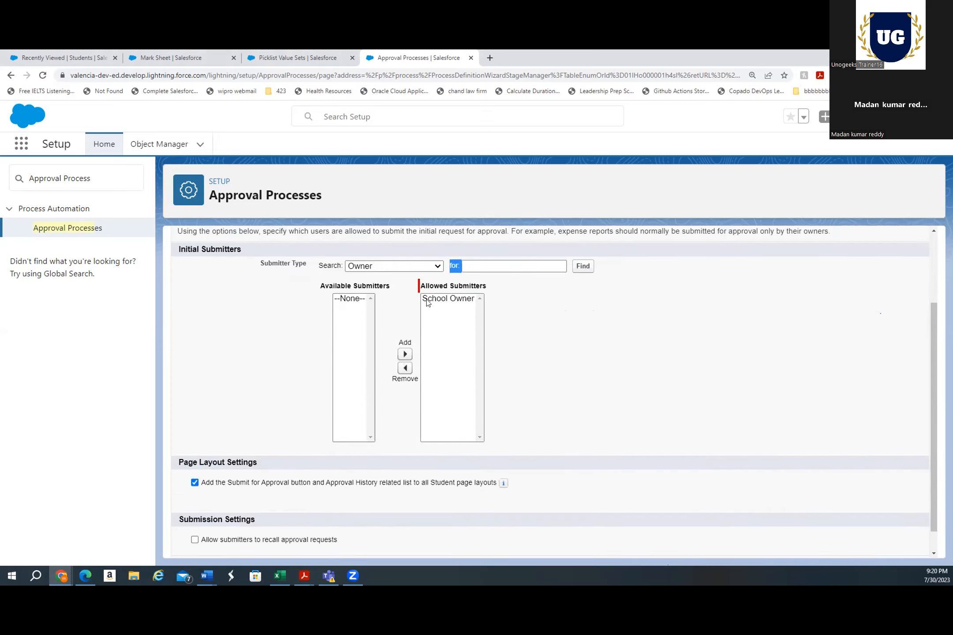
click(384, 266)
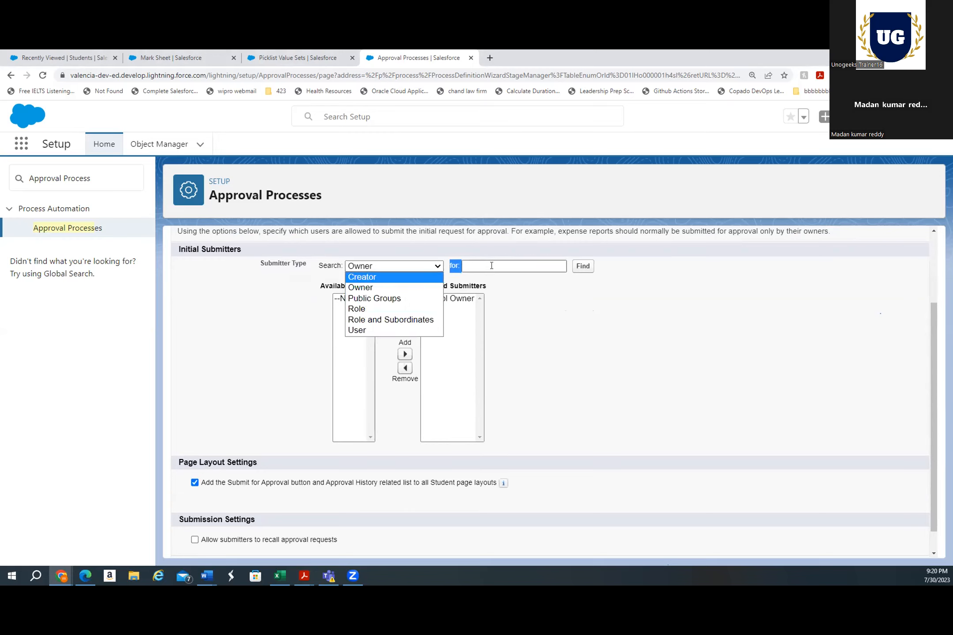
click(634, 355)
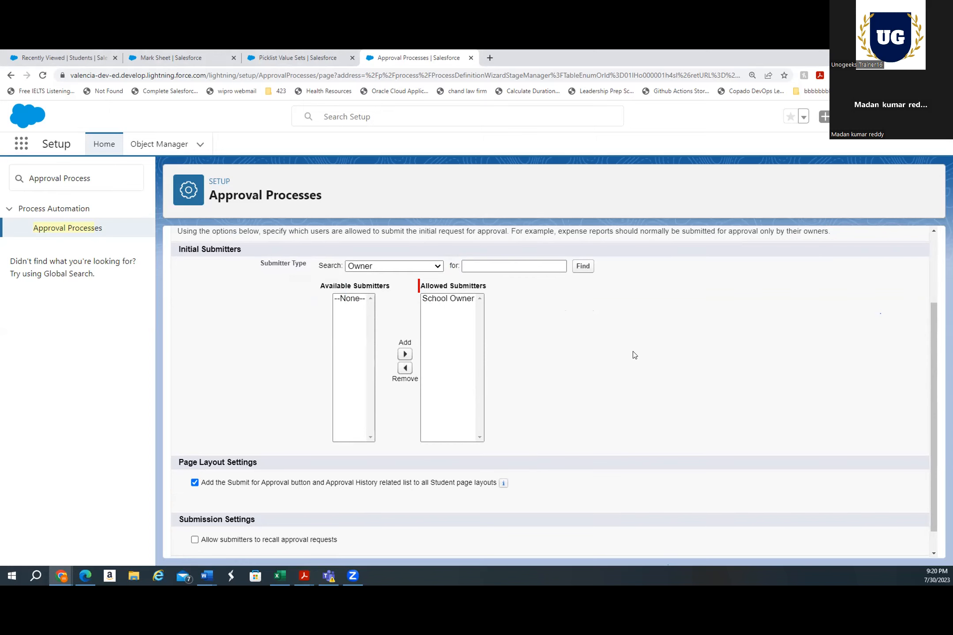
scroll(661, 351, up, 2)
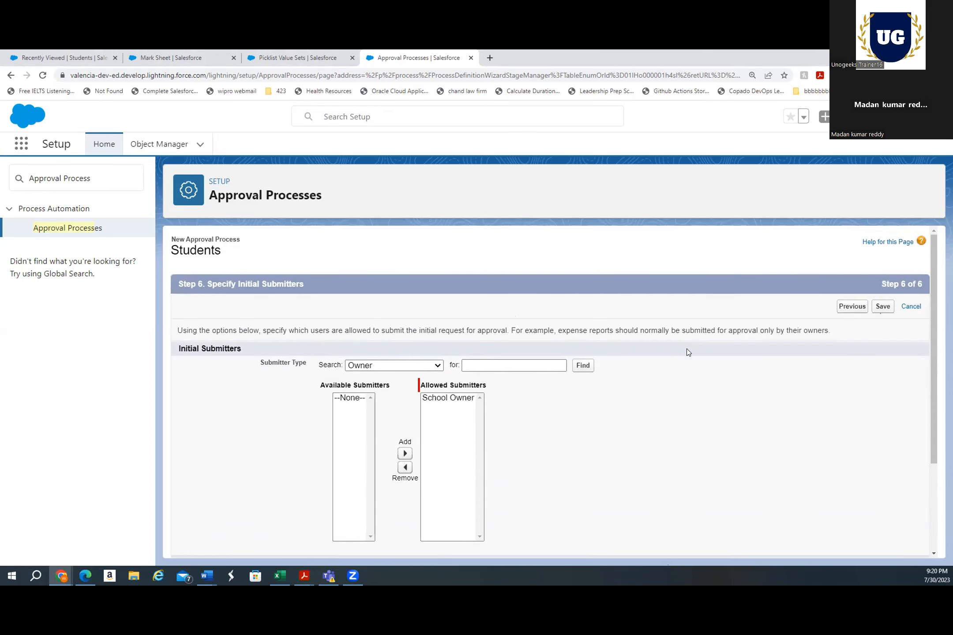
Go back to view the example approval page layout, then return to the initial submitters step
click(850, 307)
scroll(591, 405, down, 1)
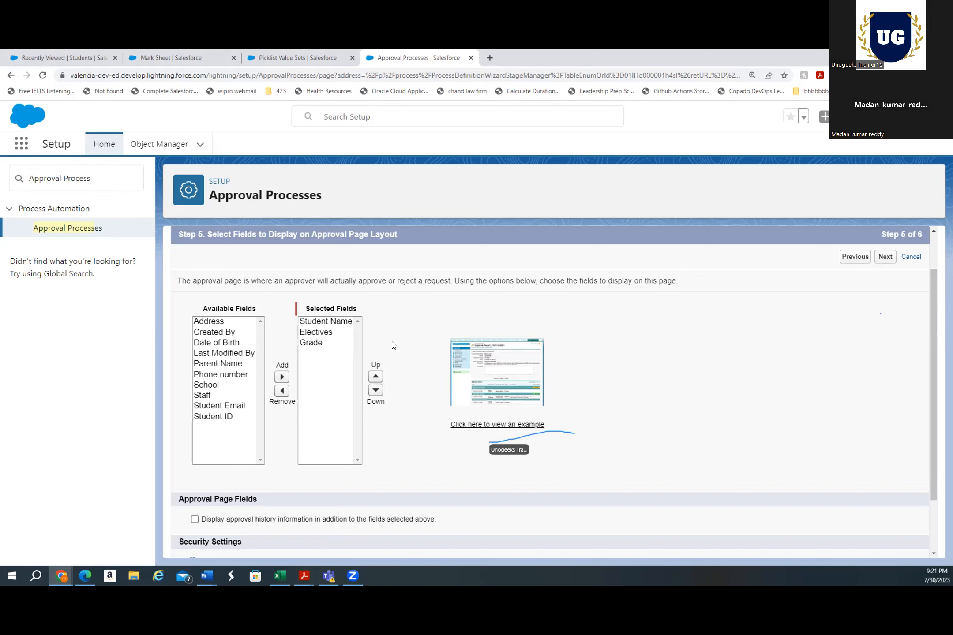
click(480, 426)
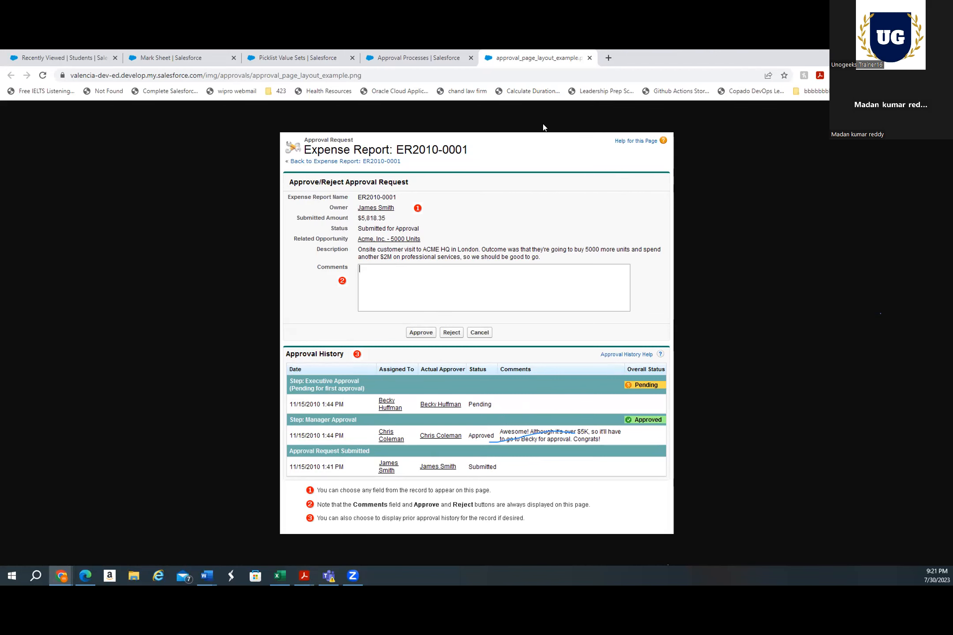
click(422, 58)
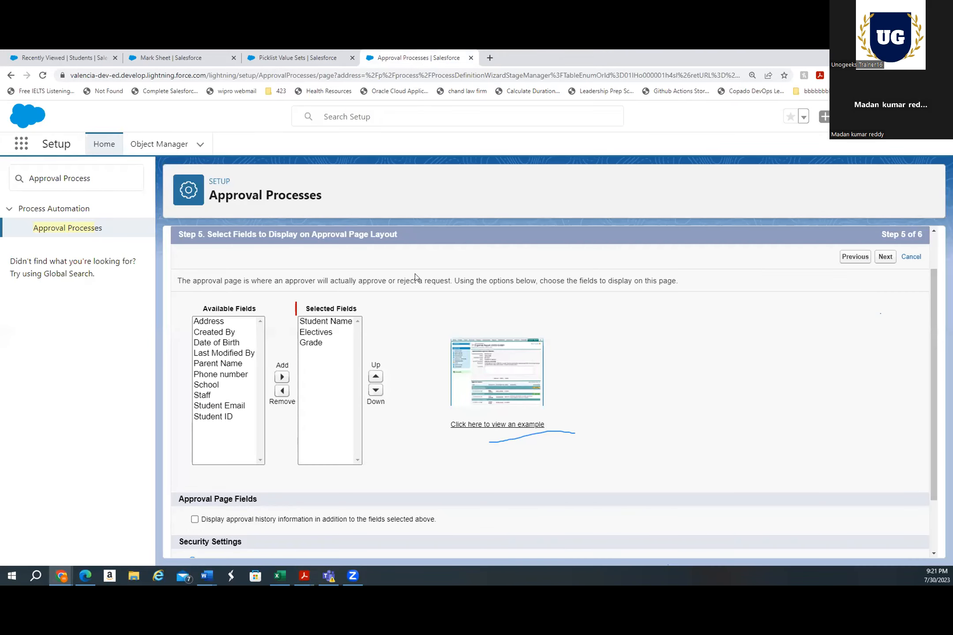
click(887, 260)
Save the approval process with School Owner as the allowed submitter
scroll(852, 351, down, 3)
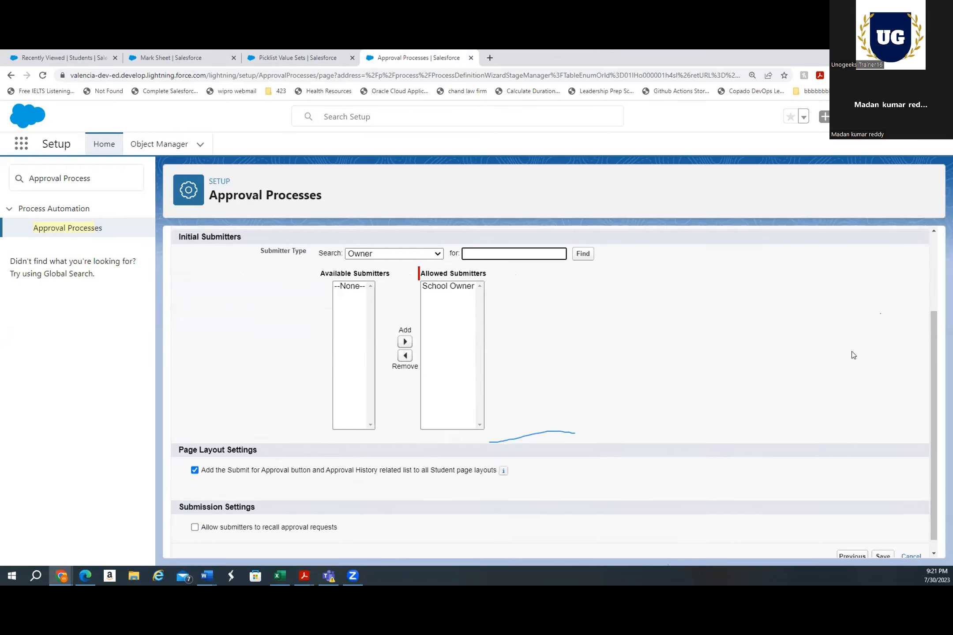
scroll(853, 354, down, 1)
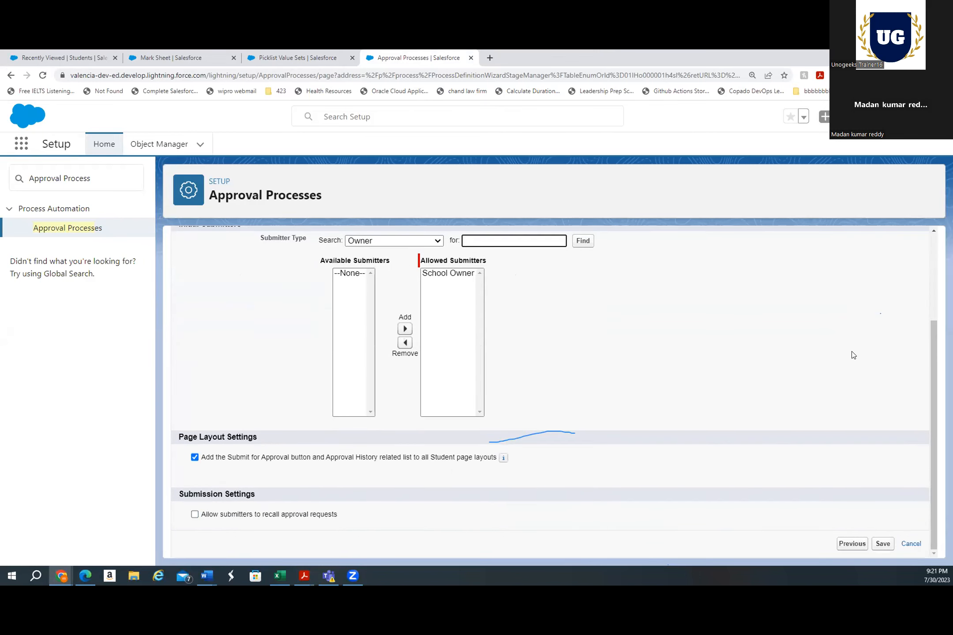
click(880, 545)
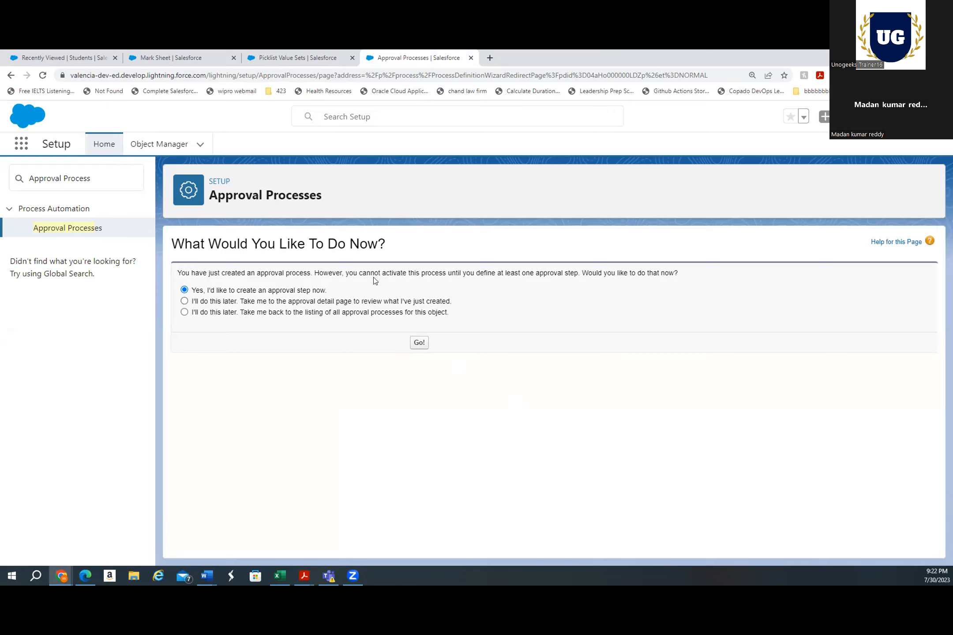
Opt to create an approval step now, then cancel the new approval step wizard
click(419, 346)
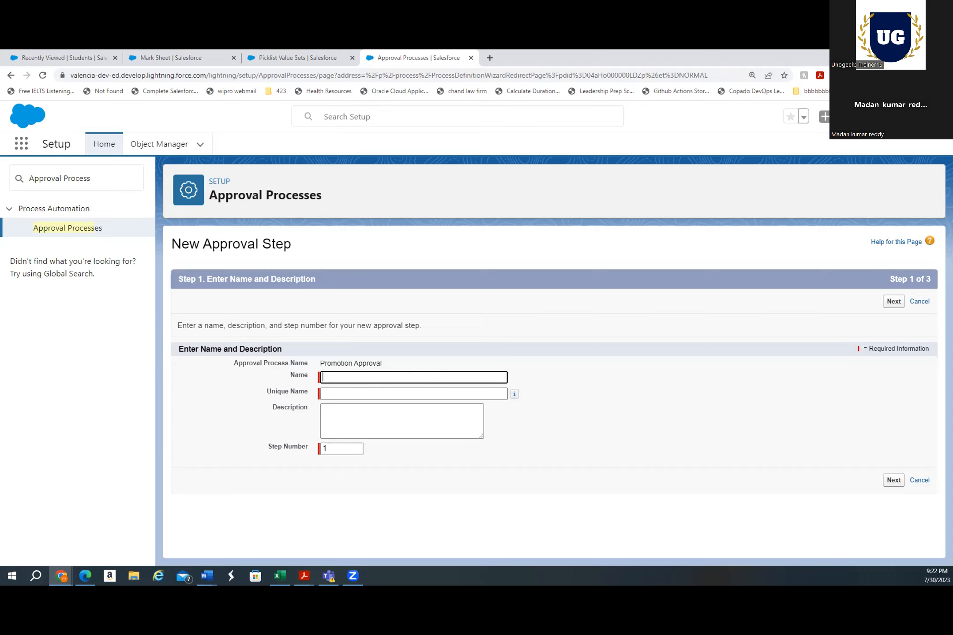
click(919, 481)
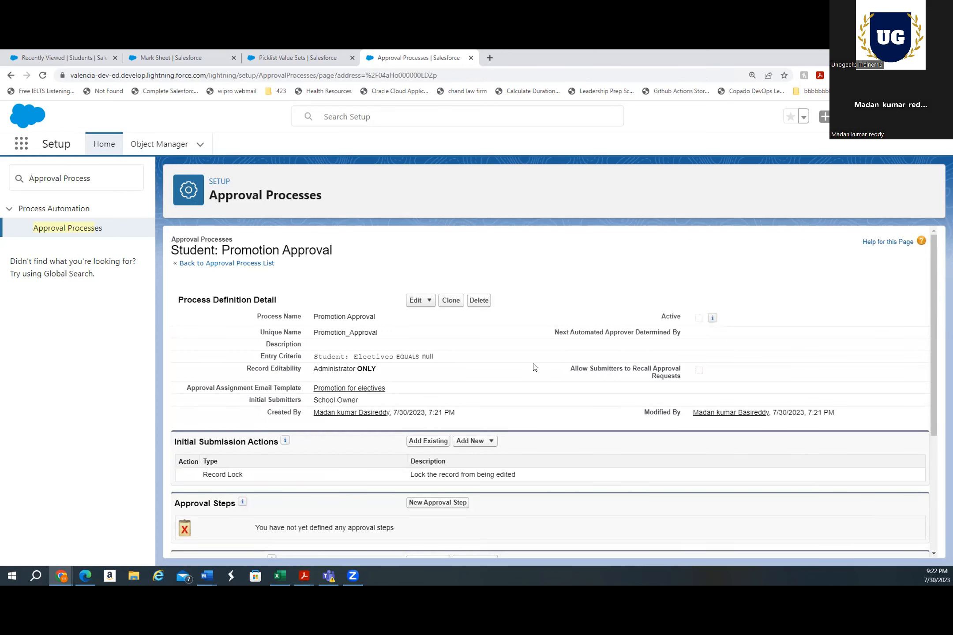
Review the Promotion Approval process details and its submission, approval, rejection and recall action sections
scroll(519, 271, down, 1)
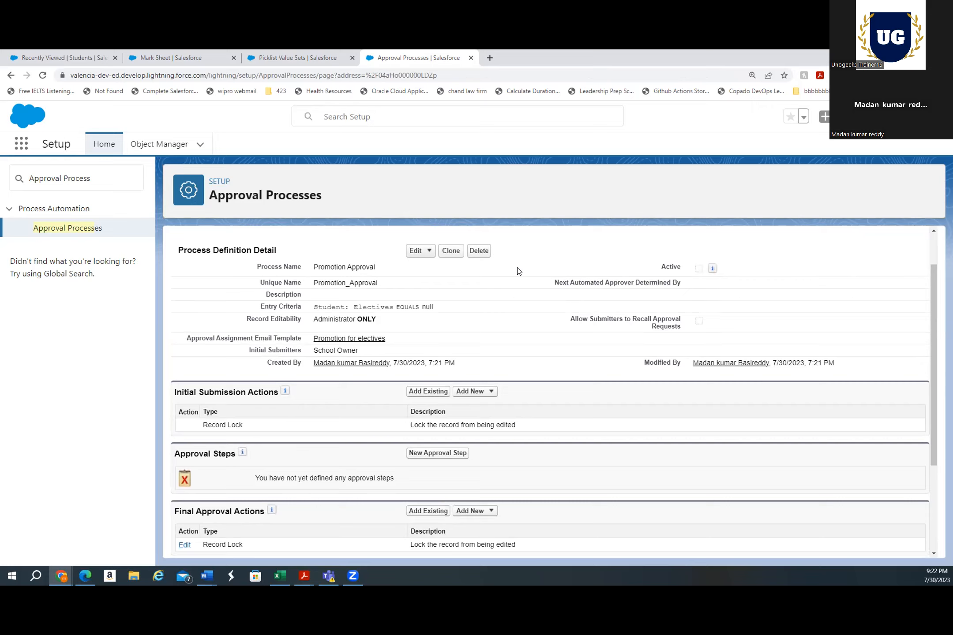
mouse_move(713, 272)
scroll(476, 348, down, 2)
scroll(476, 347, down, 3)
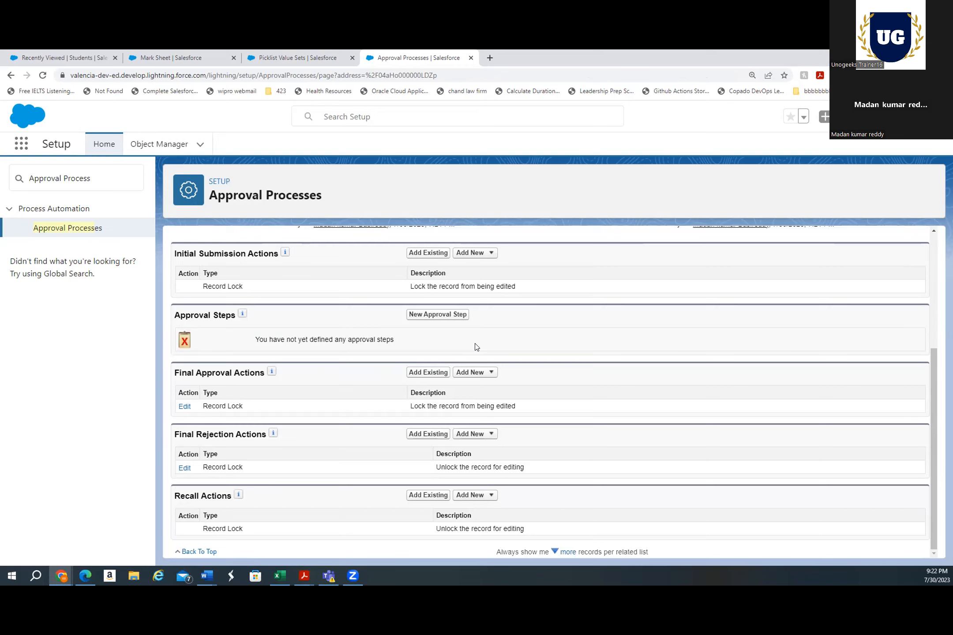
scroll(476, 347, up, 5)
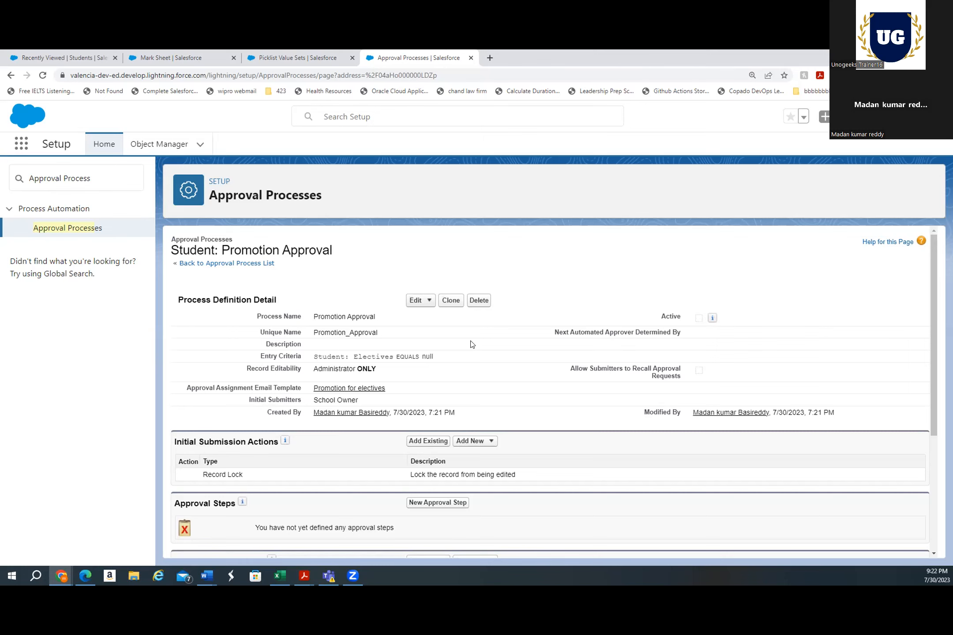
scroll(470, 346, down, 2)
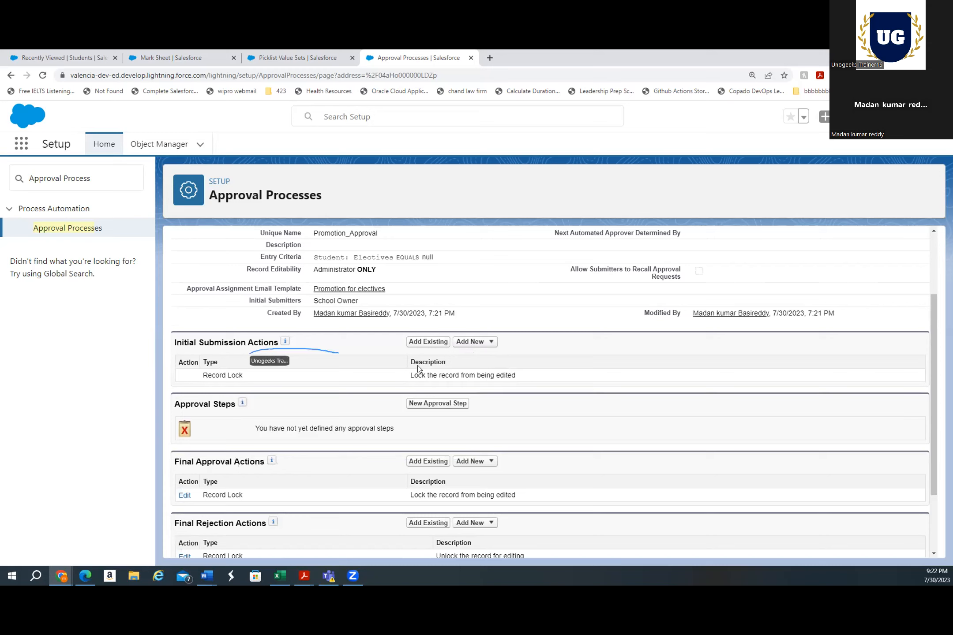
mouse_move(283, 347)
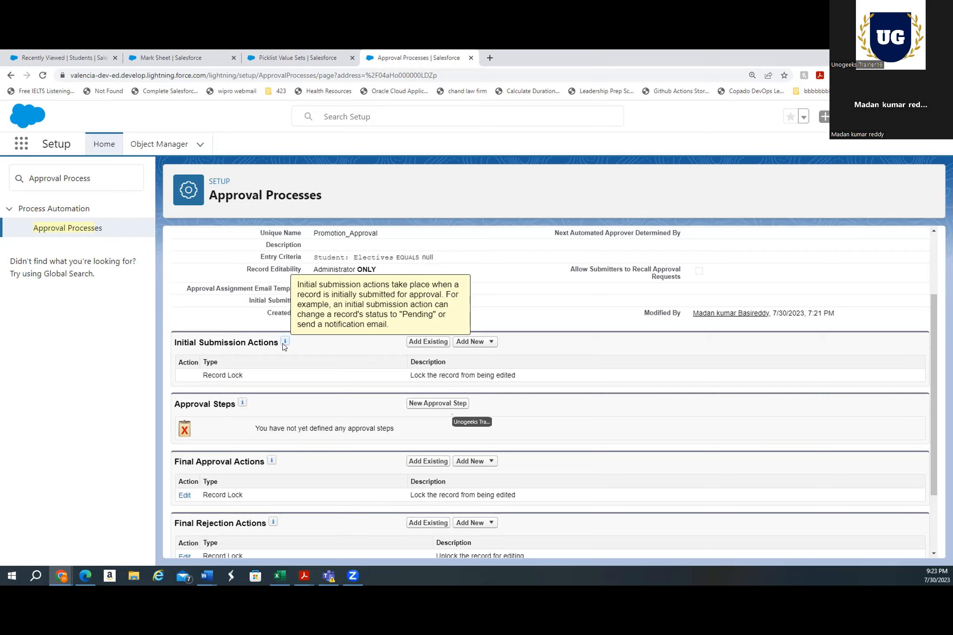
Start a new approval step and name it Submitting to Teacher, with unique name Submitting_to_Teacher
click(445, 405)
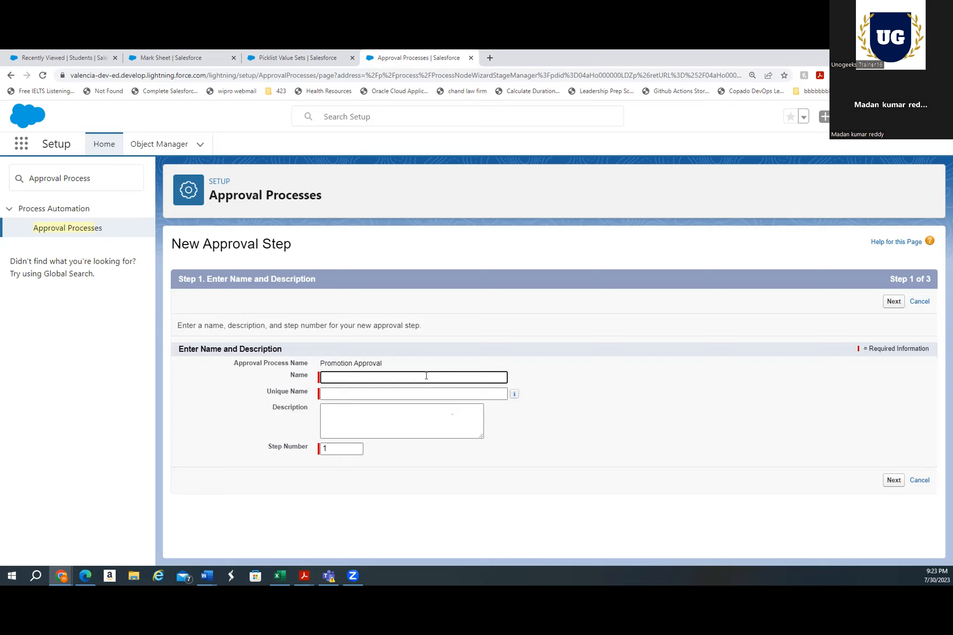
text(Becky)
click(423, 390)
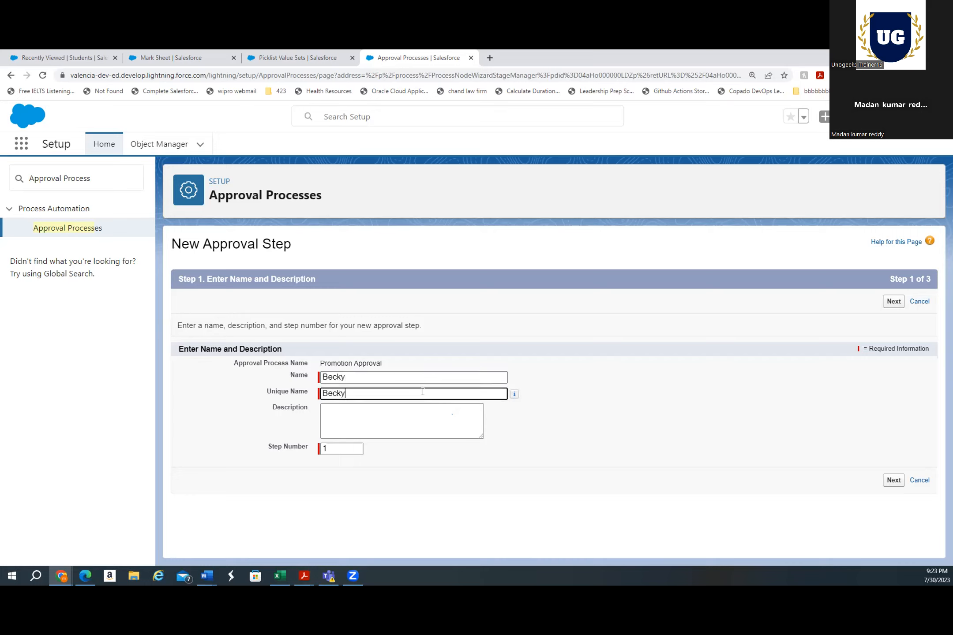
double_click(333, 377)
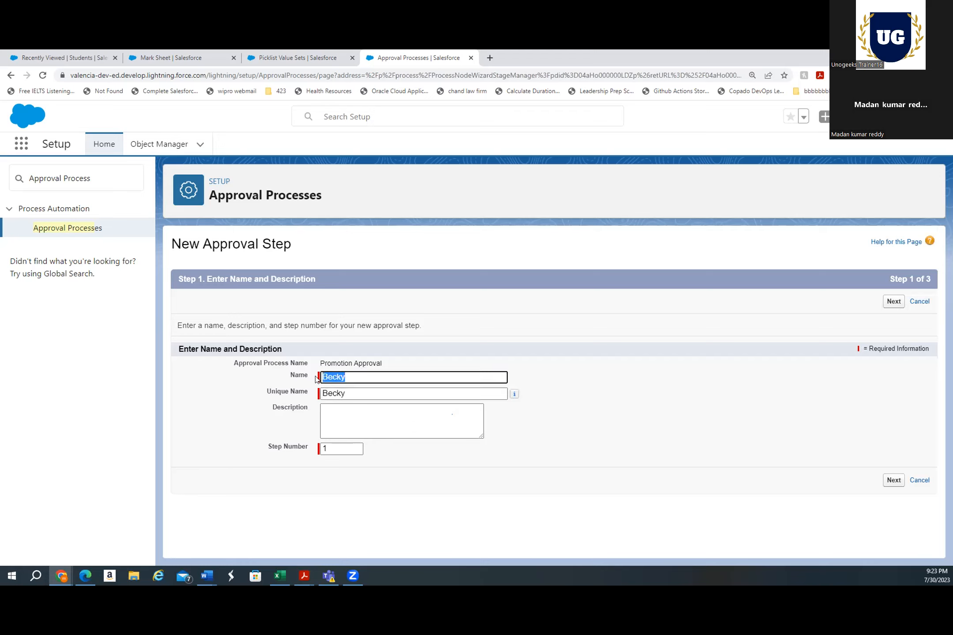
key(BackSpace)
double_click(346, 390)
key(BackSpace)
click(334, 378)
text(App)
key(BackSpace)
key(BackSpace)
key(BackSpace)
text(Initial APproval)
click(353, 378)
key(BackSpace)
text(p)
drag(378, 377, 153, 395)
text(Submitting to Teacher)
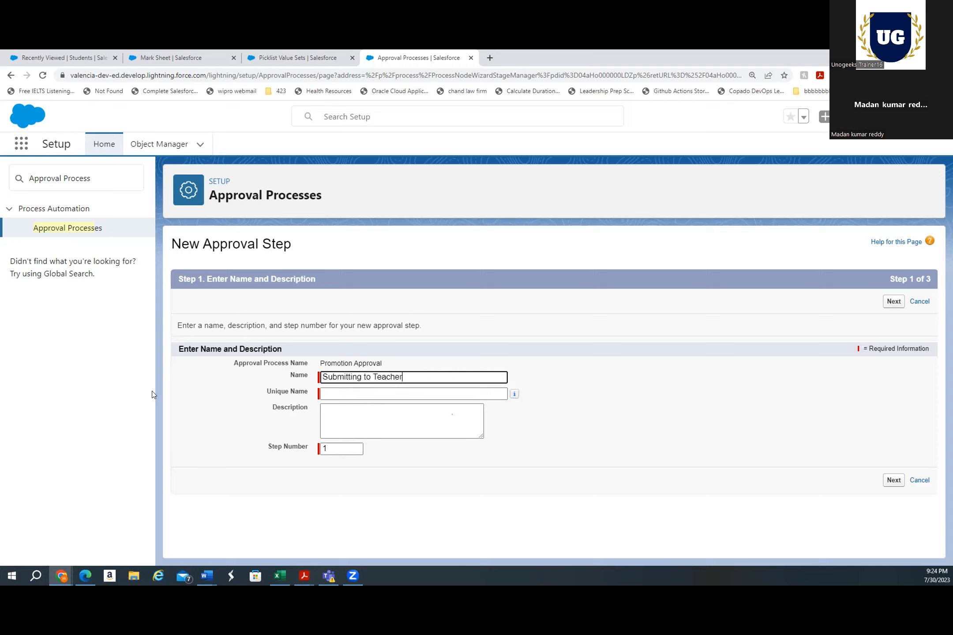
click(364, 406)
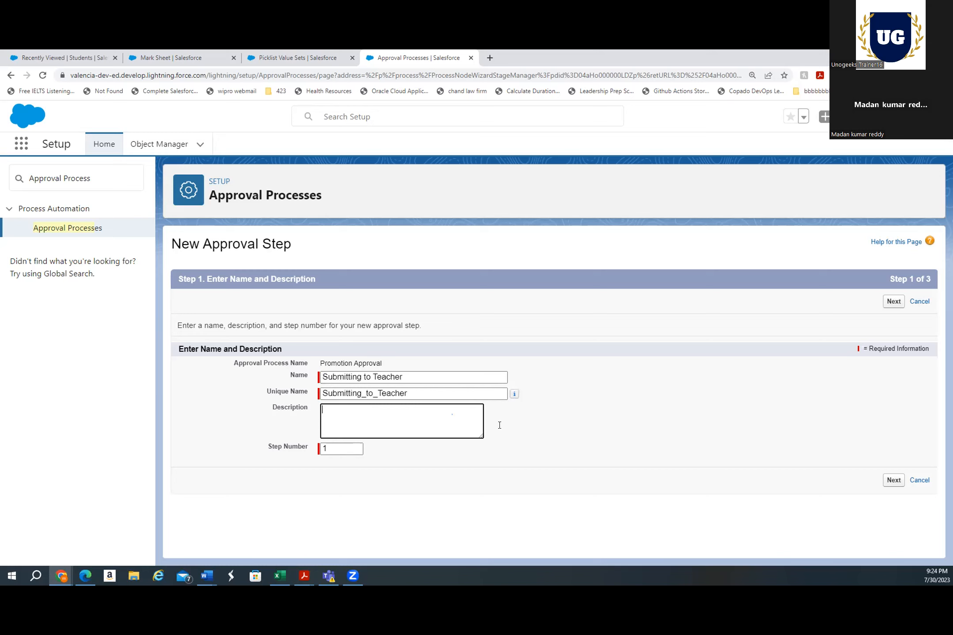
Let all records enter the step, keep manual approver selection by the submitter, save the step and go to the process detail page
click(893, 481)
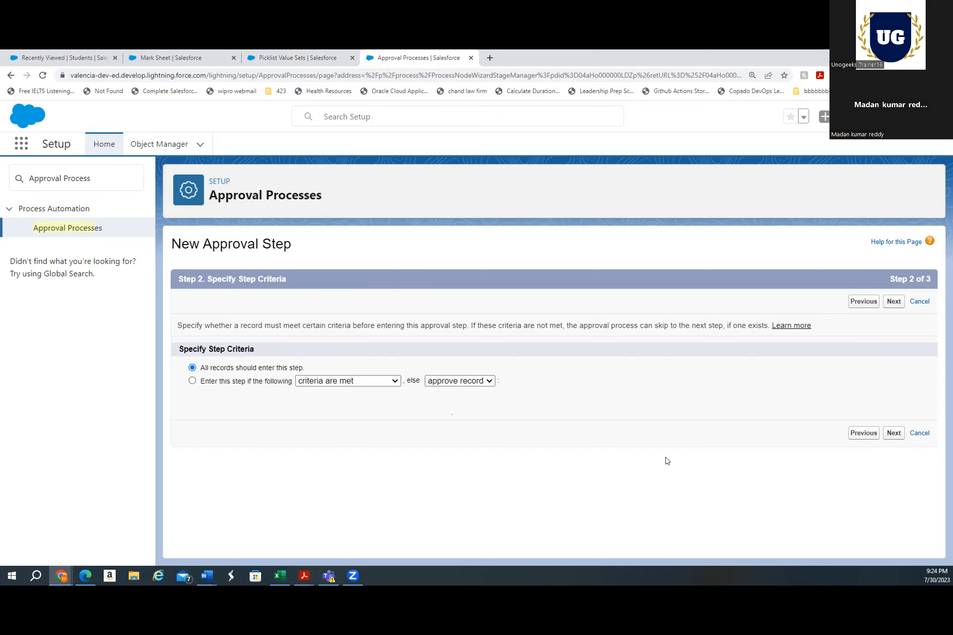
click(896, 433)
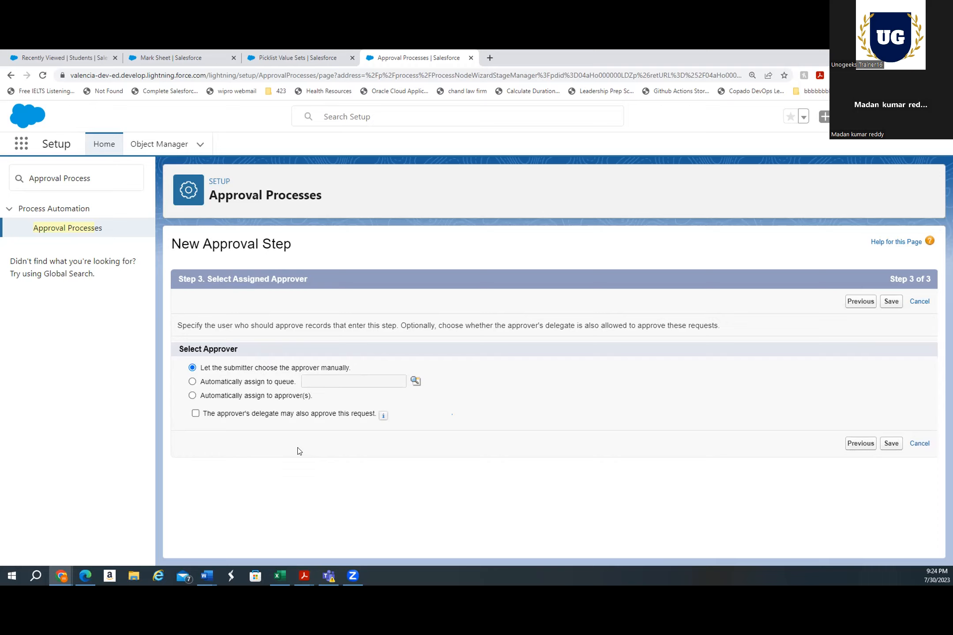
click(226, 383)
click(241, 368)
click(891, 445)
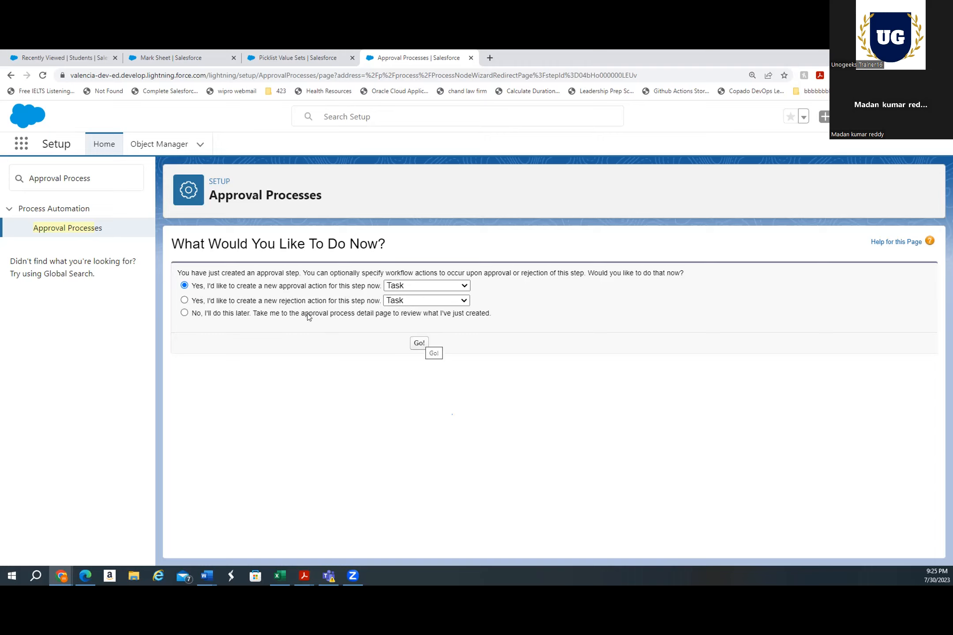
click(268, 314)
click(415, 344)
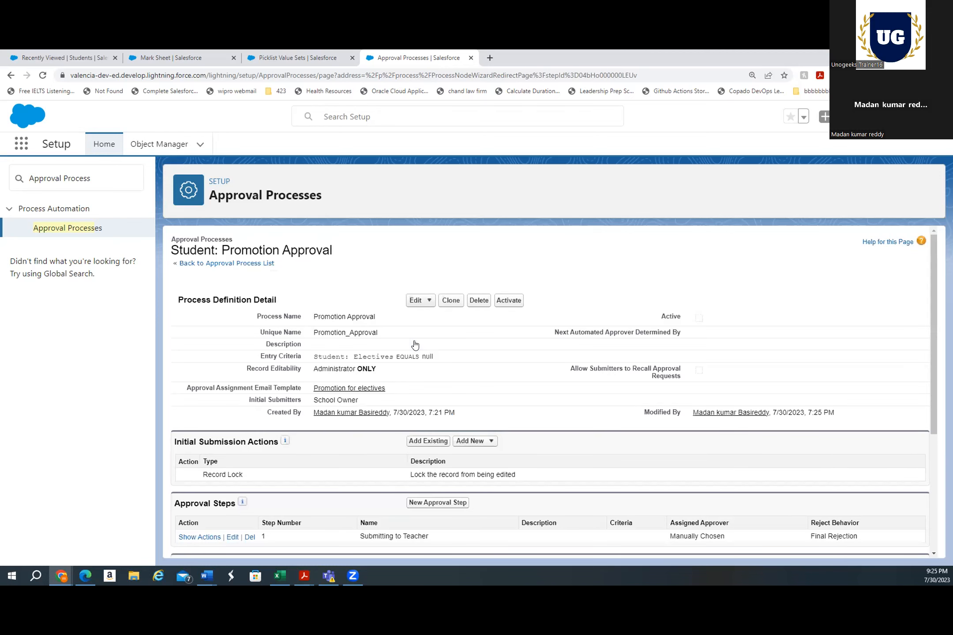
Expand the approval step's actions and review the final approval, final rejection and recall actions
scroll(413, 345, down, 1)
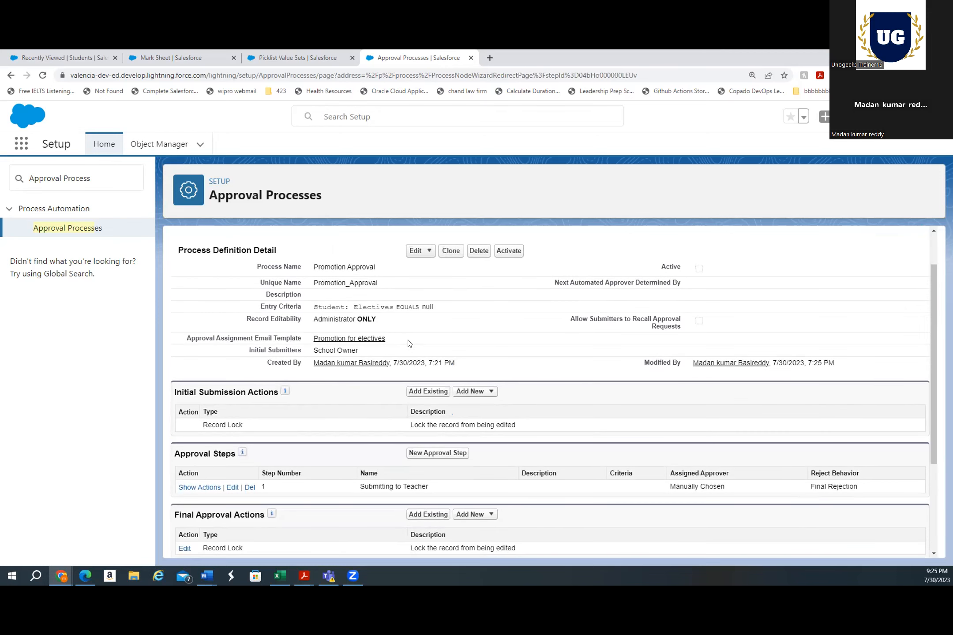
scroll(410, 343, down, 1)
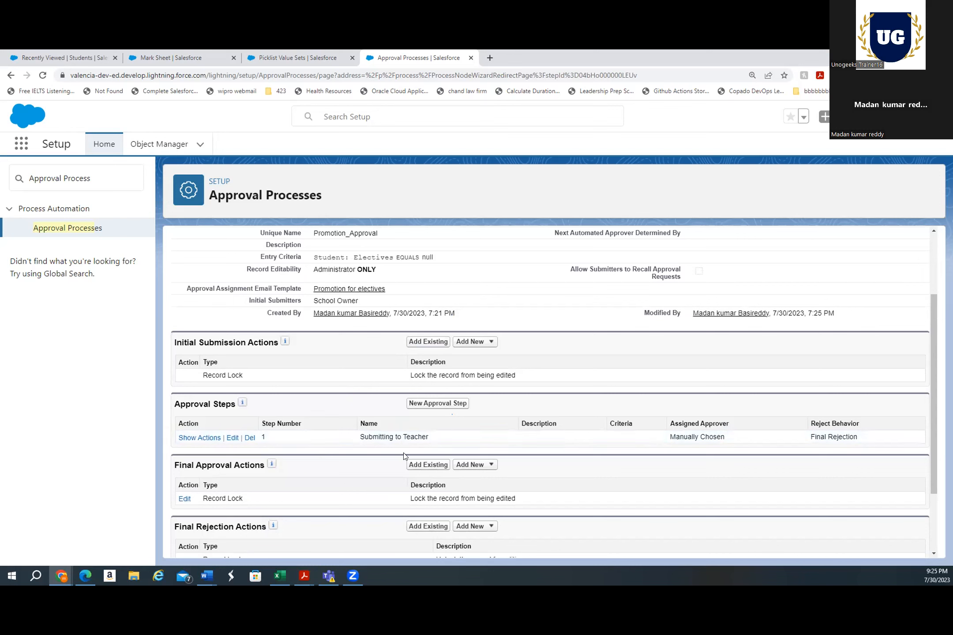
scroll(338, 424, down, 1)
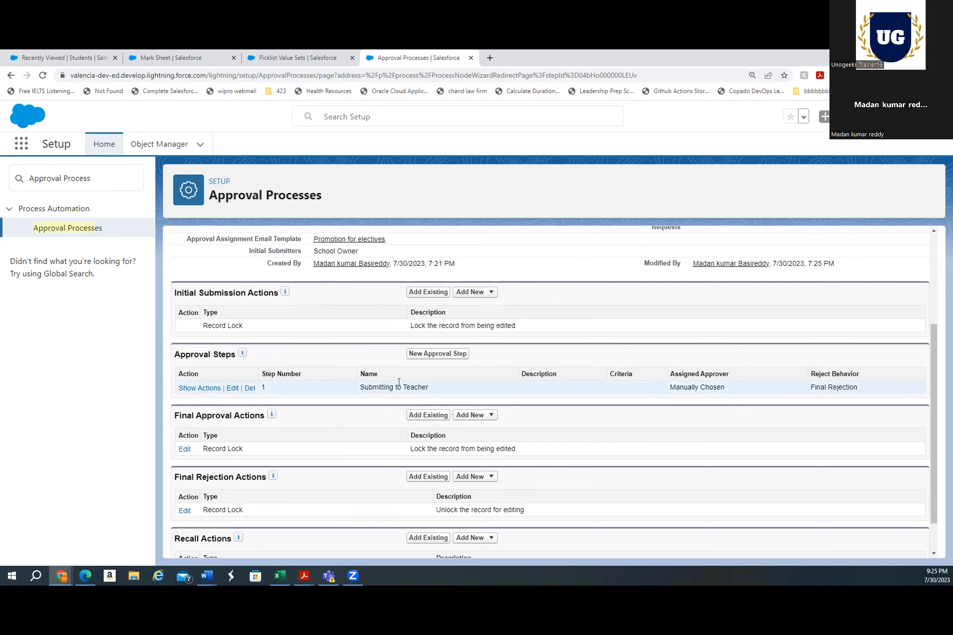
scroll(399, 383, down, 1)
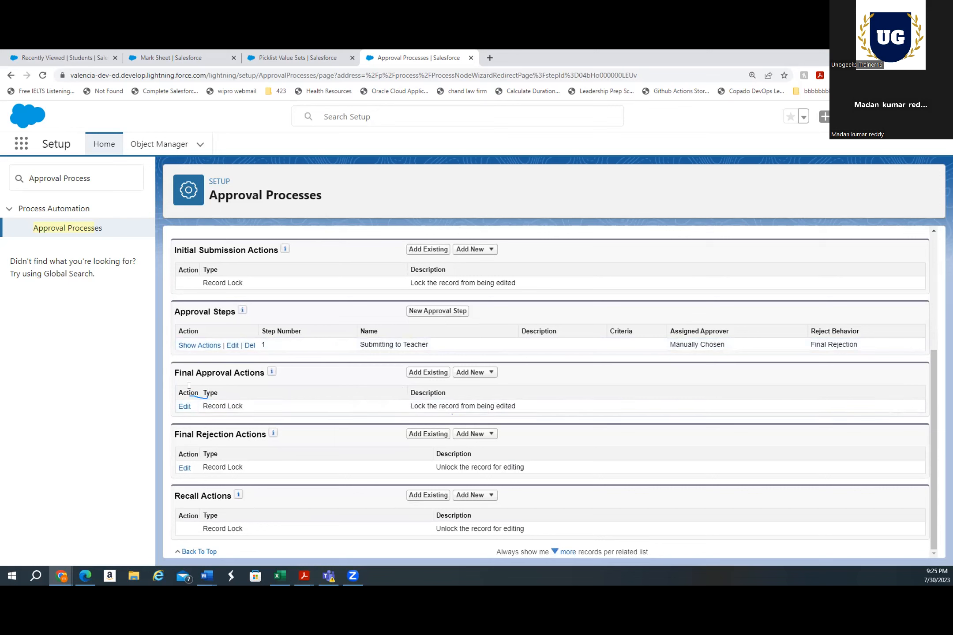
click(189, 346)
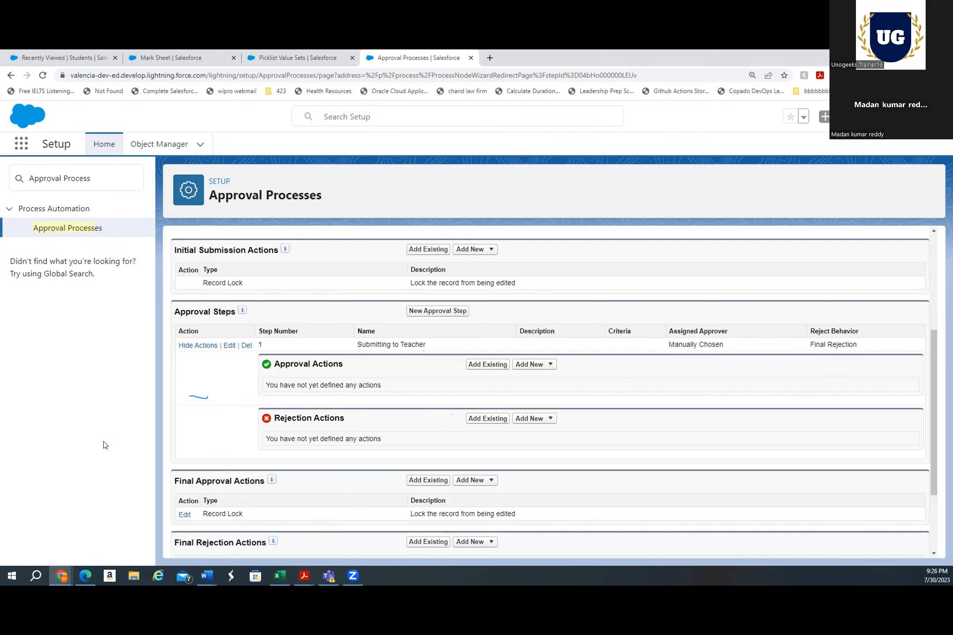
scroll(437, 349, down, 2)
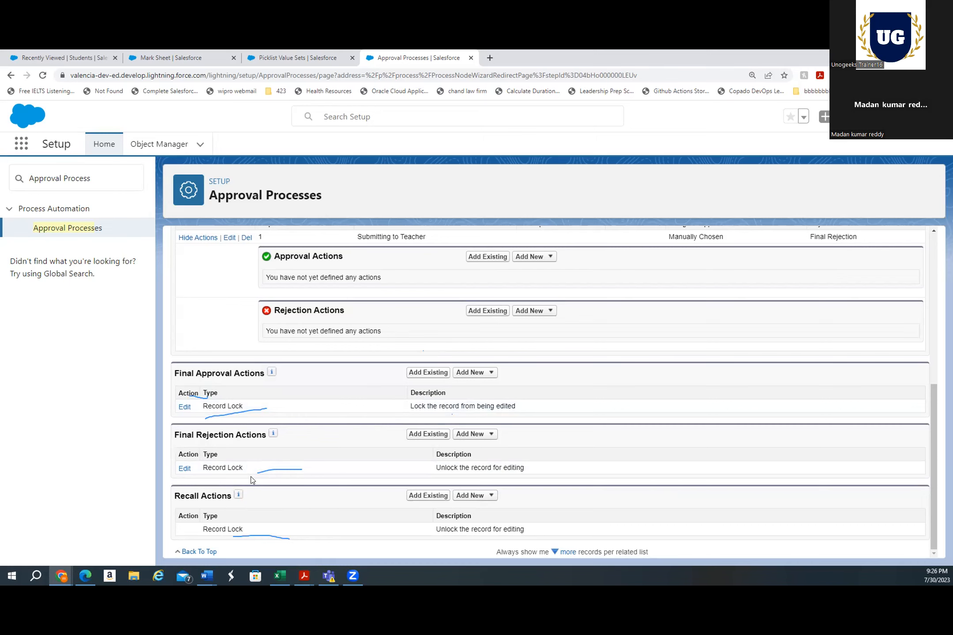
scroll(373, 416, up, 7)
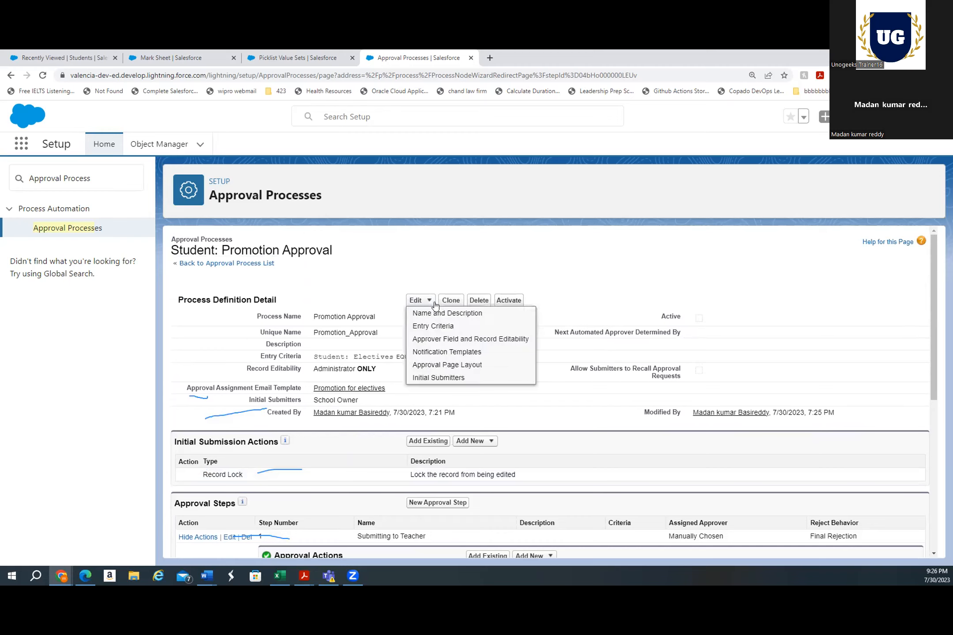
Activate the Promotion Approval process, confirming the activation warning
click(510, 300)
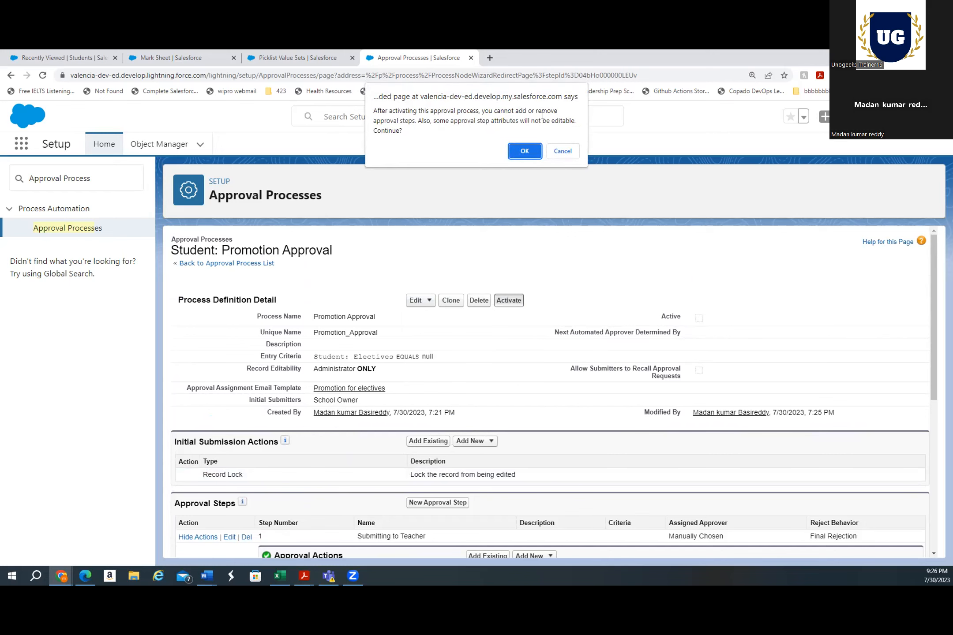
click(525, 150)
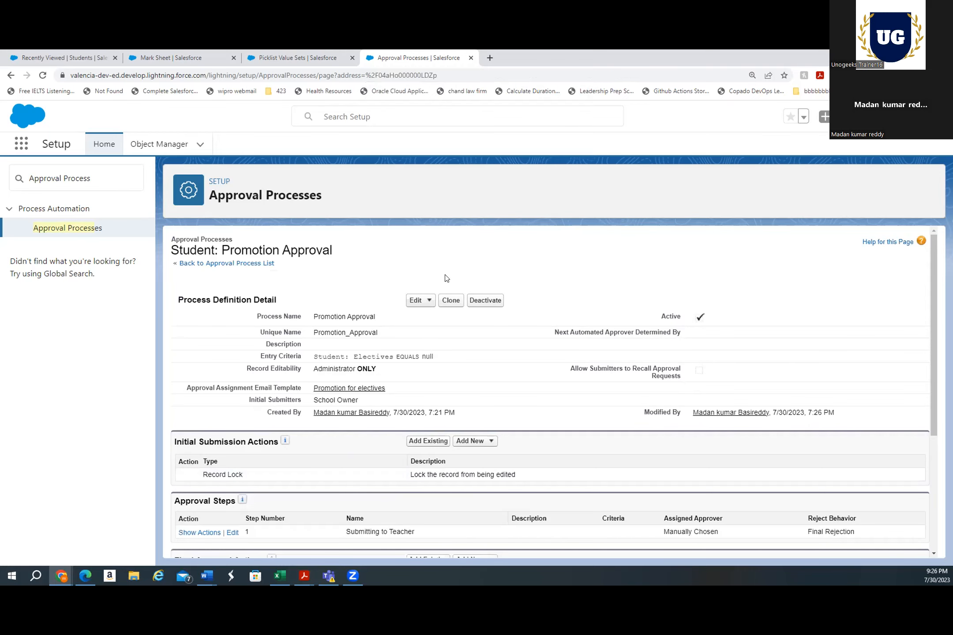
scroll(532, 256, down, 1)
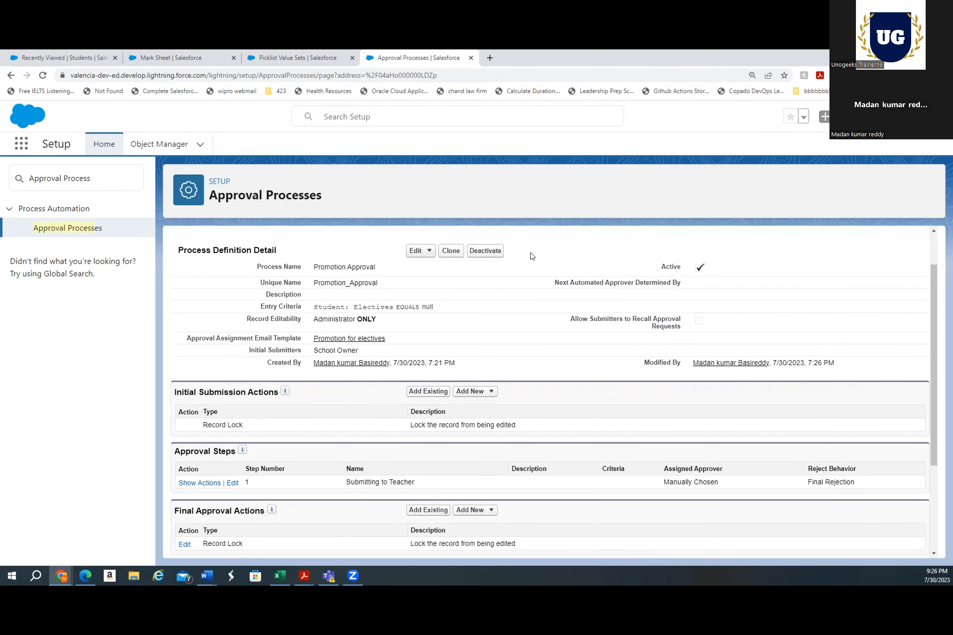
scroll(532, 242, up, 1)
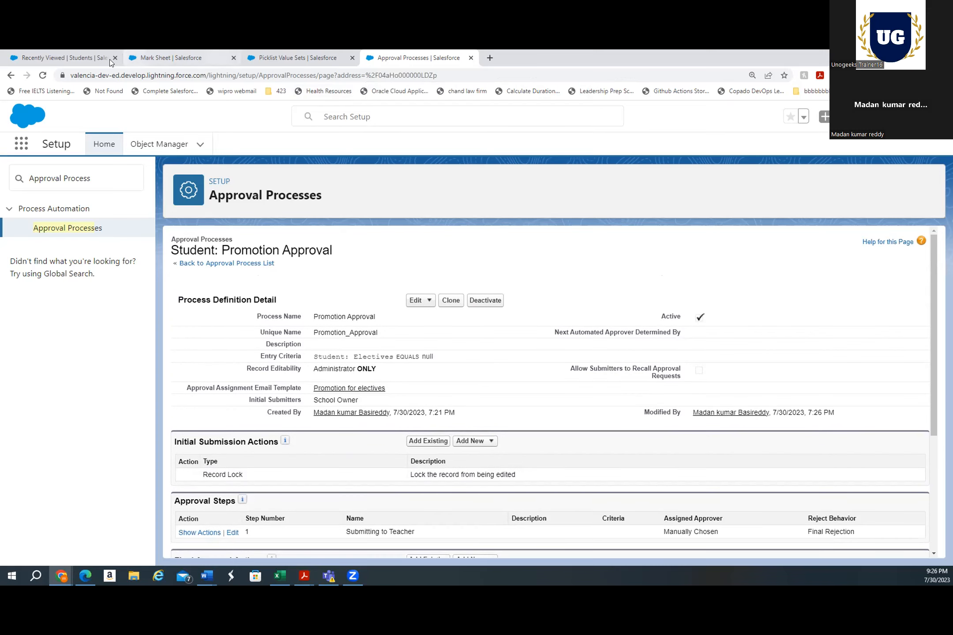
Switch to the Students list and open the student record Yashika
click(82, 59)
click(43, 76)
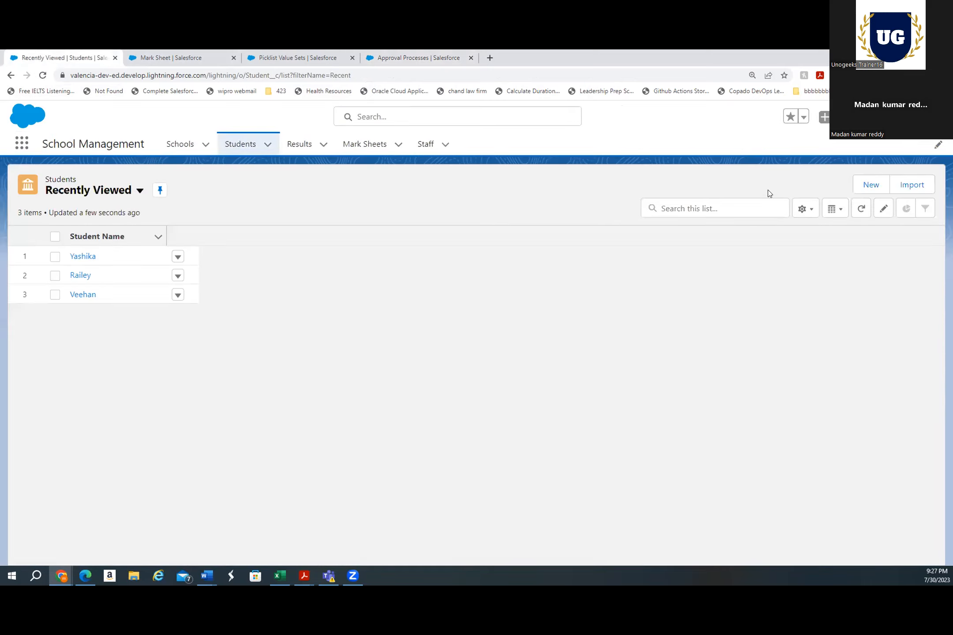
click(878, 183)
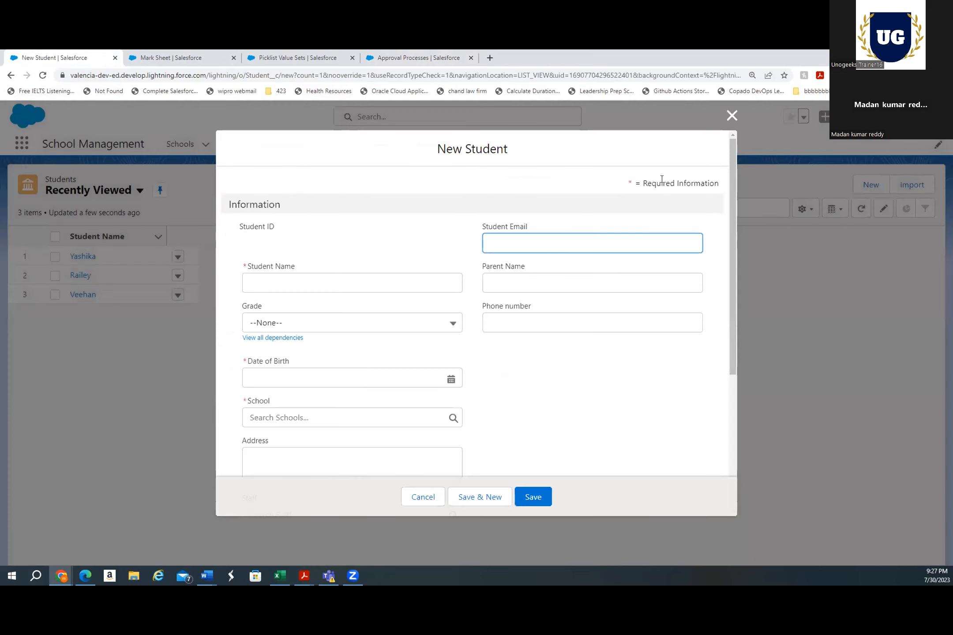
click(732, 116)
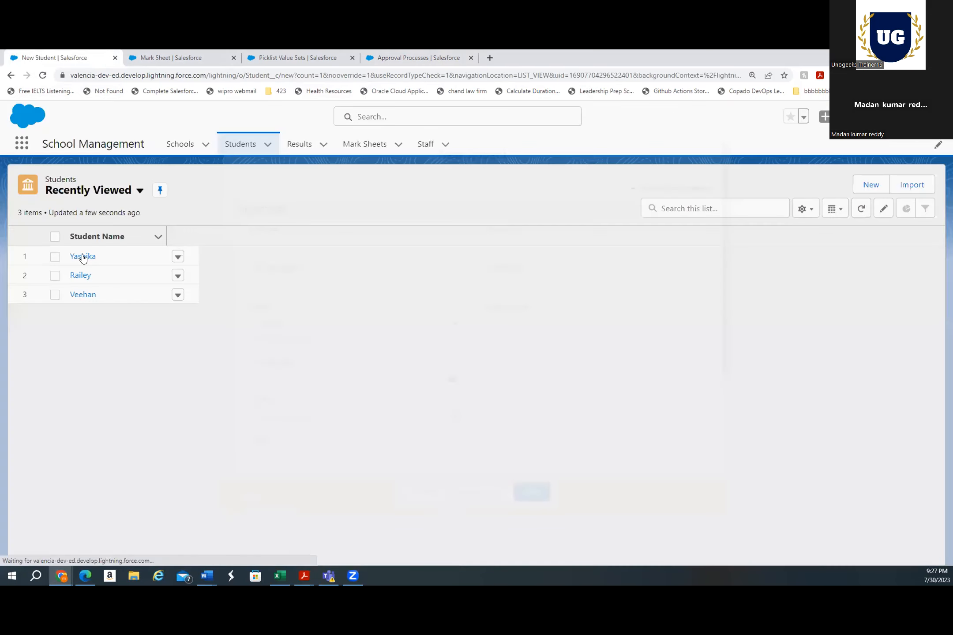
click(82, 257)
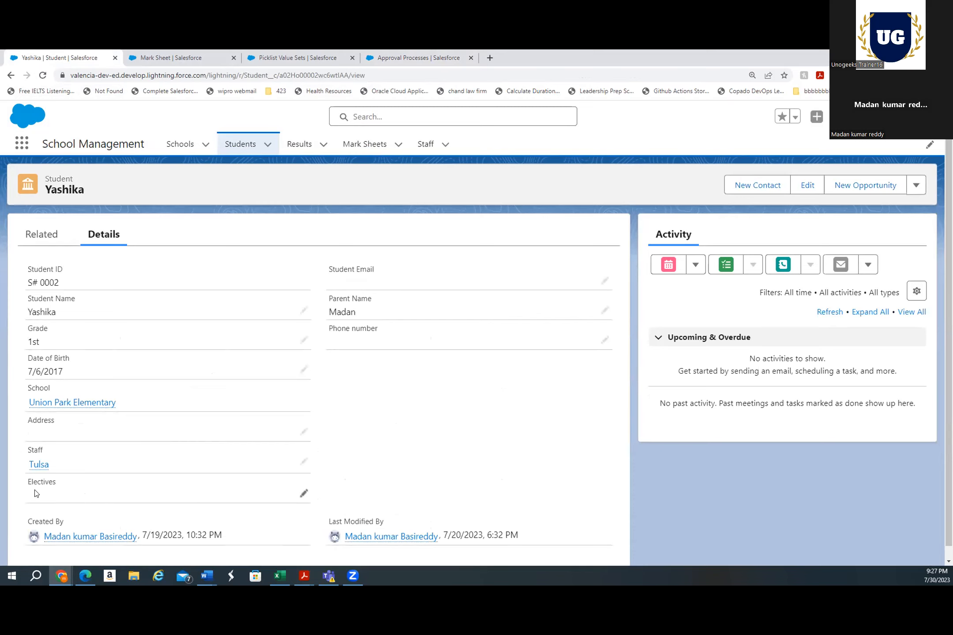
Submit the Yashika record for approval with the comment "No electives selected"
click(304, 494)
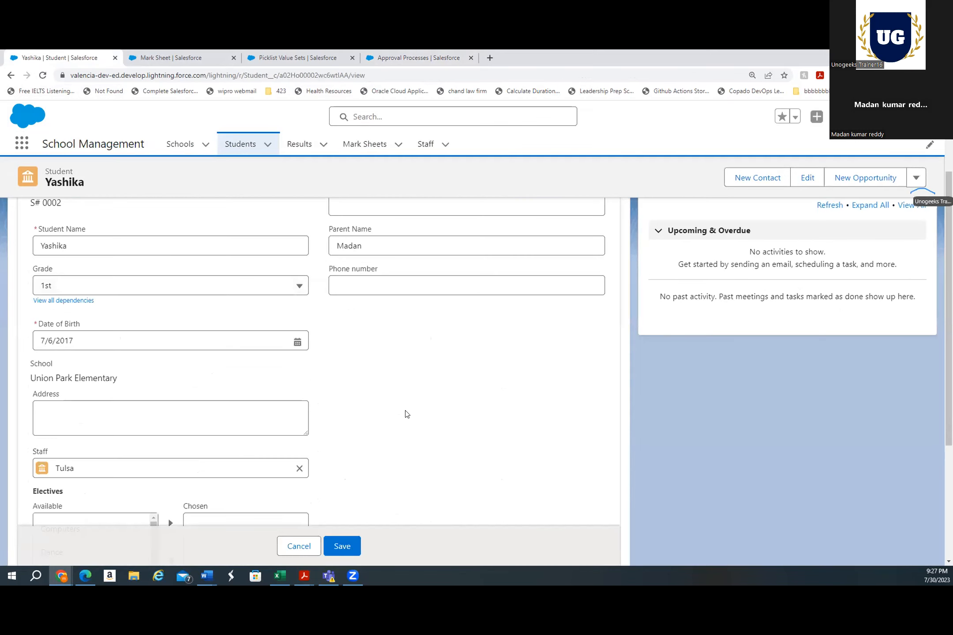
click(916, 177)
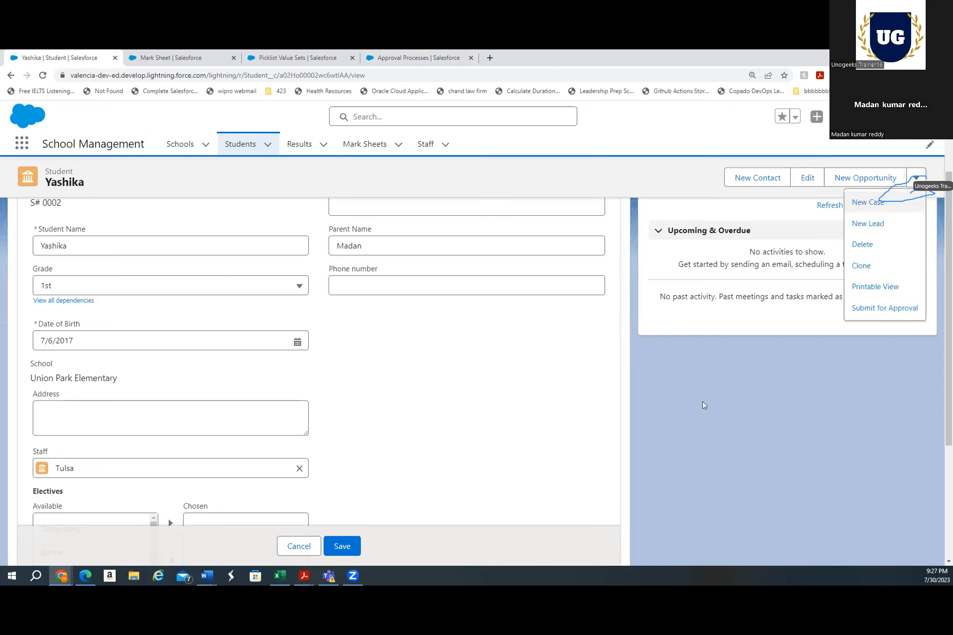
click(873, 309)
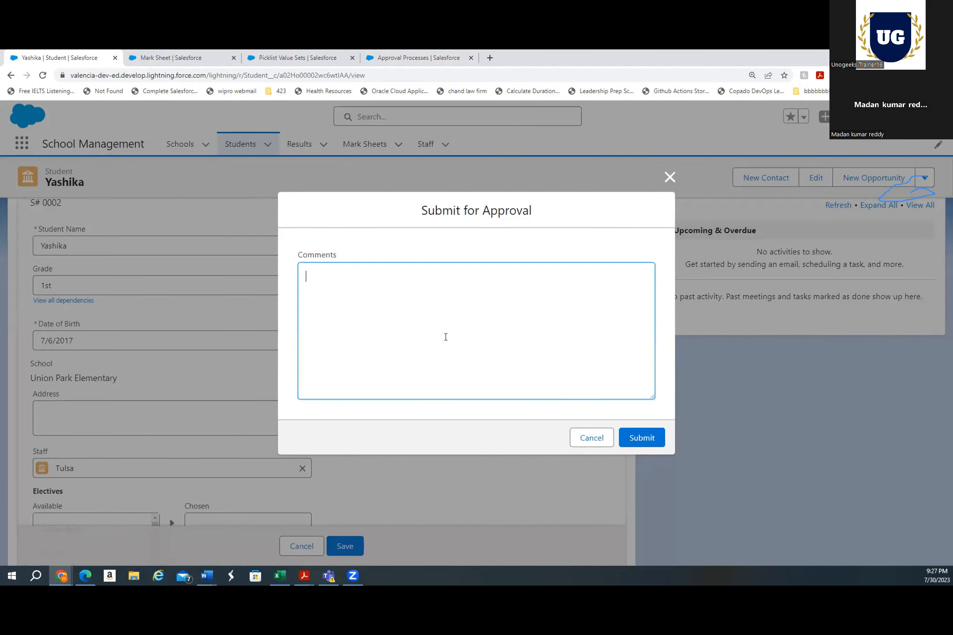
text(NO electives selected)
click(317, 273)
key(BackSpace)
text(o)
click(633, 439)
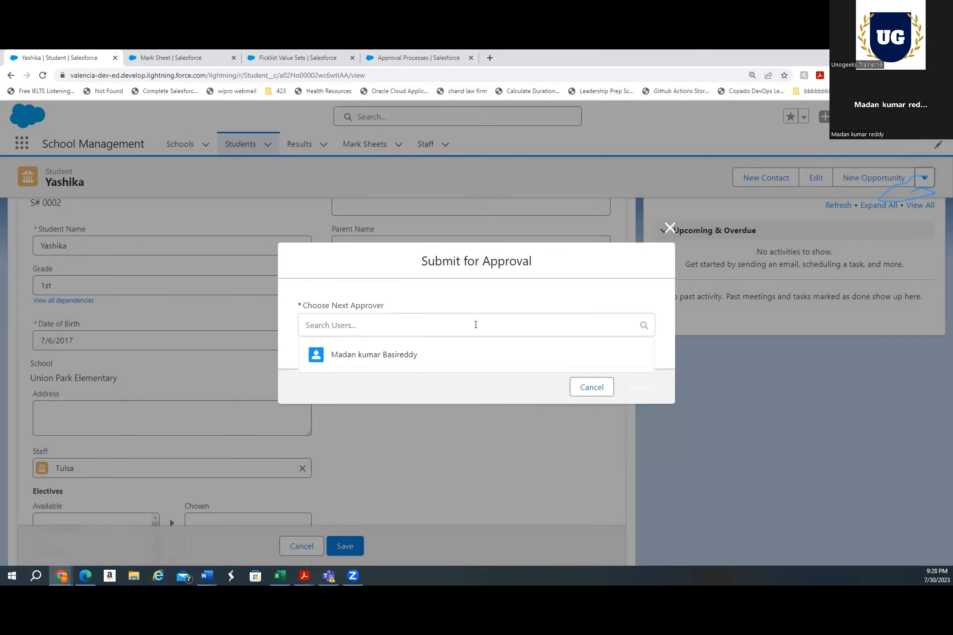
Choose the listed user as the next approver and submit the approval request
click(476, 325)
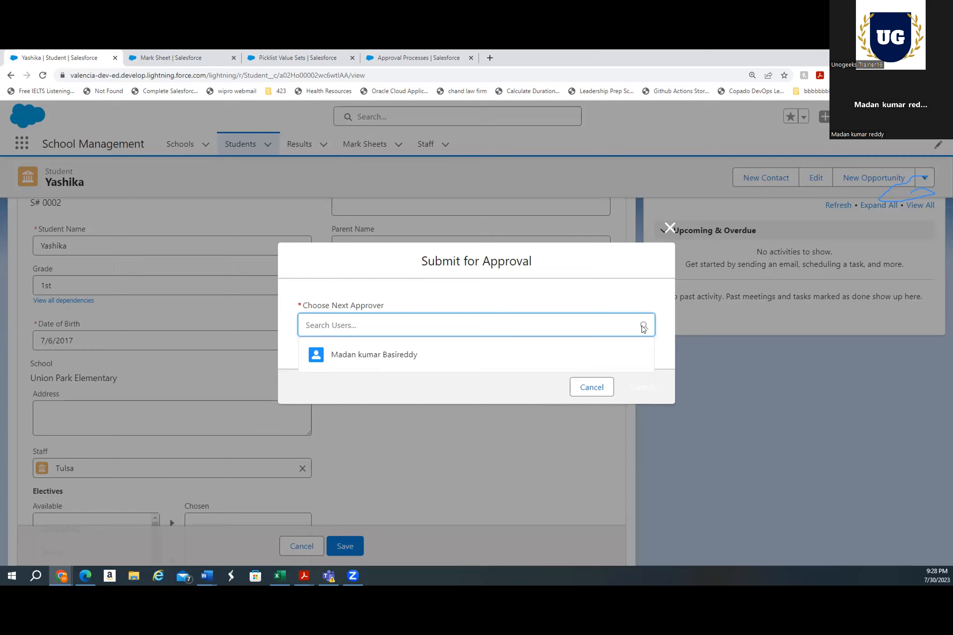
click(430, 357)
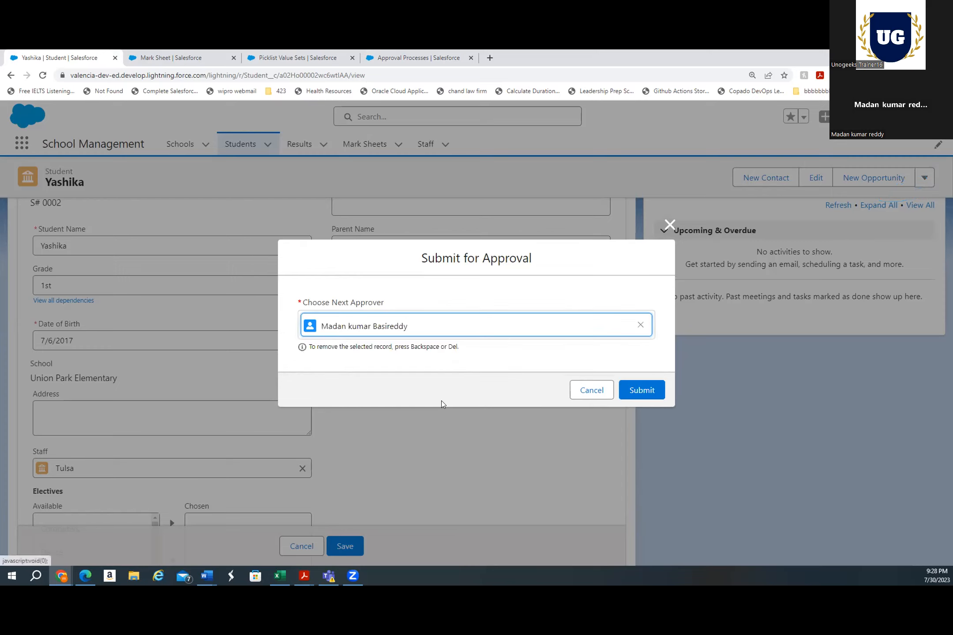
click(651, 392)
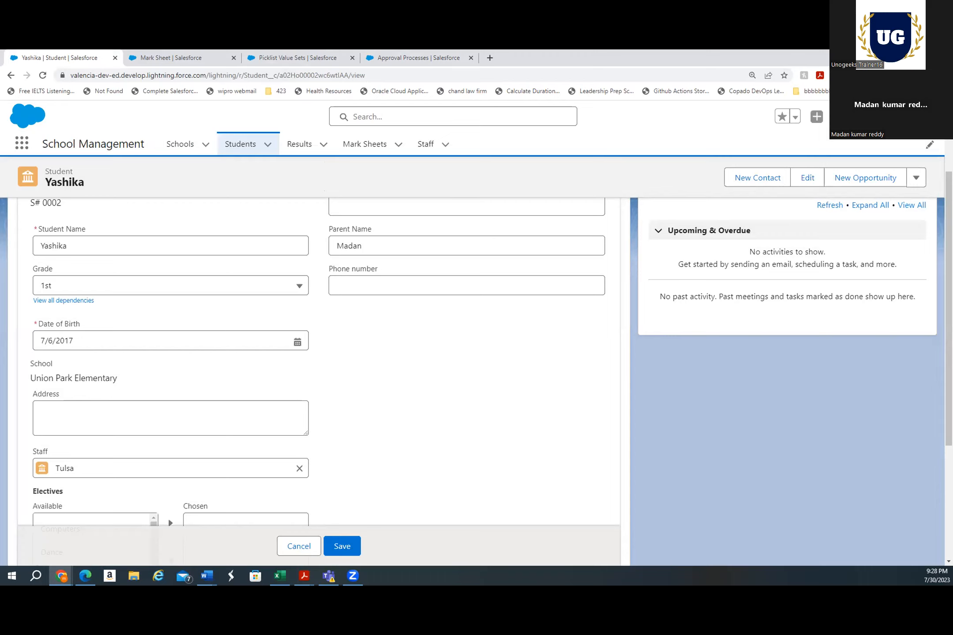
Review the record's approval history on its Related tab
click(42, 75)
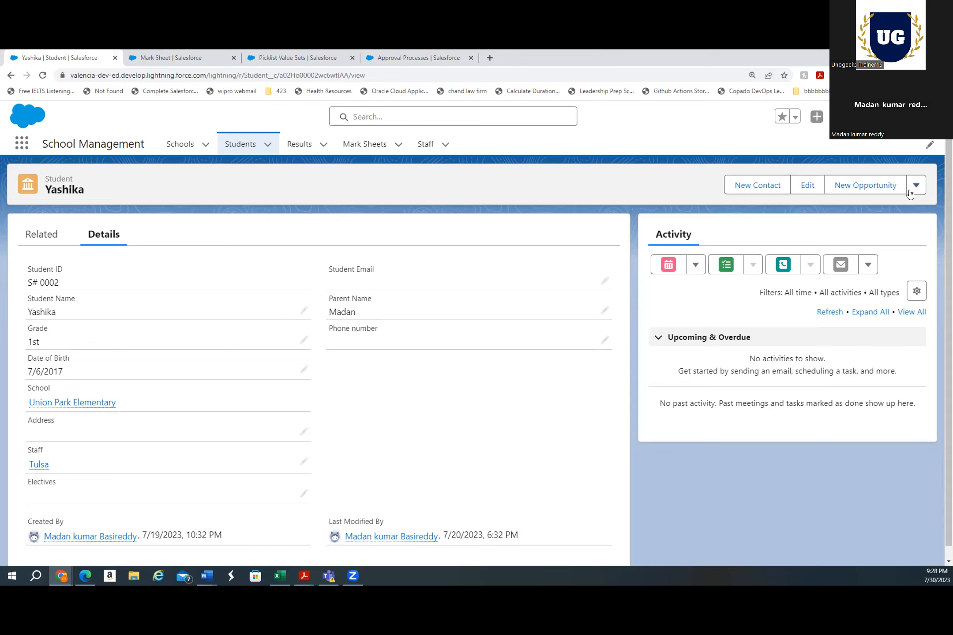
click(36, 226)
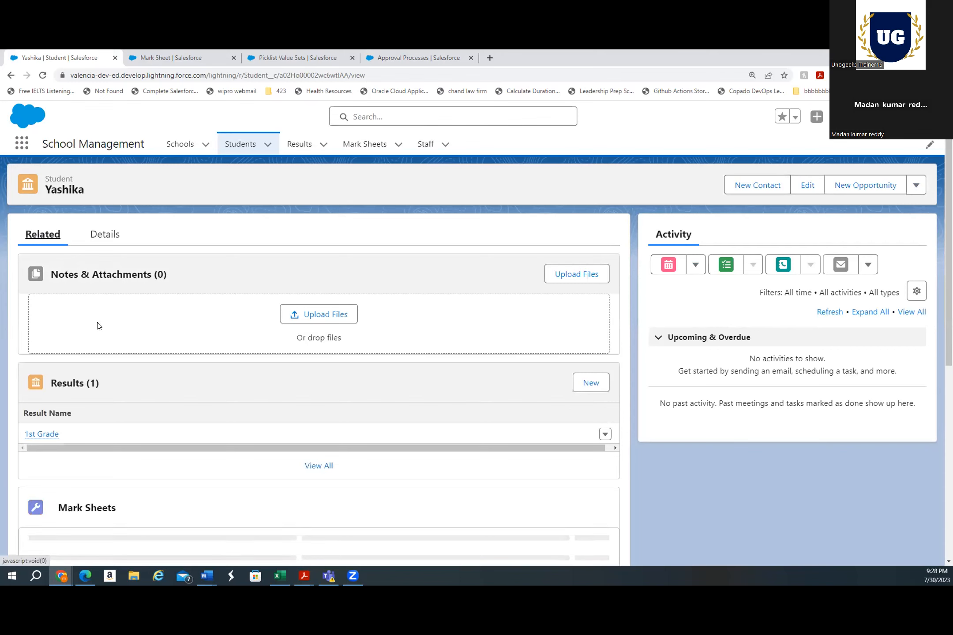
scroll(170, 369, down, 3)
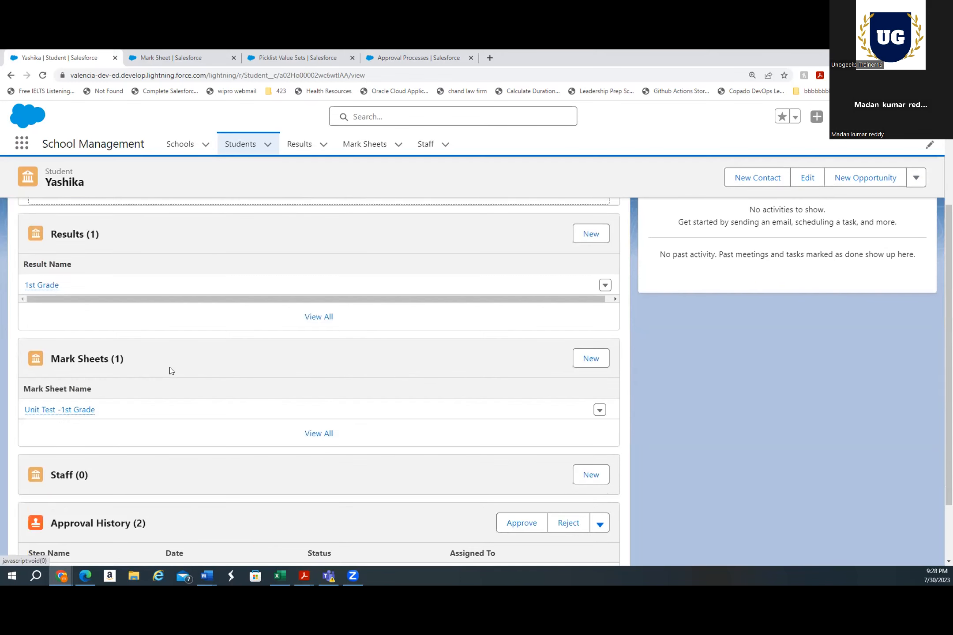
scroll(171, 370, down, 2)
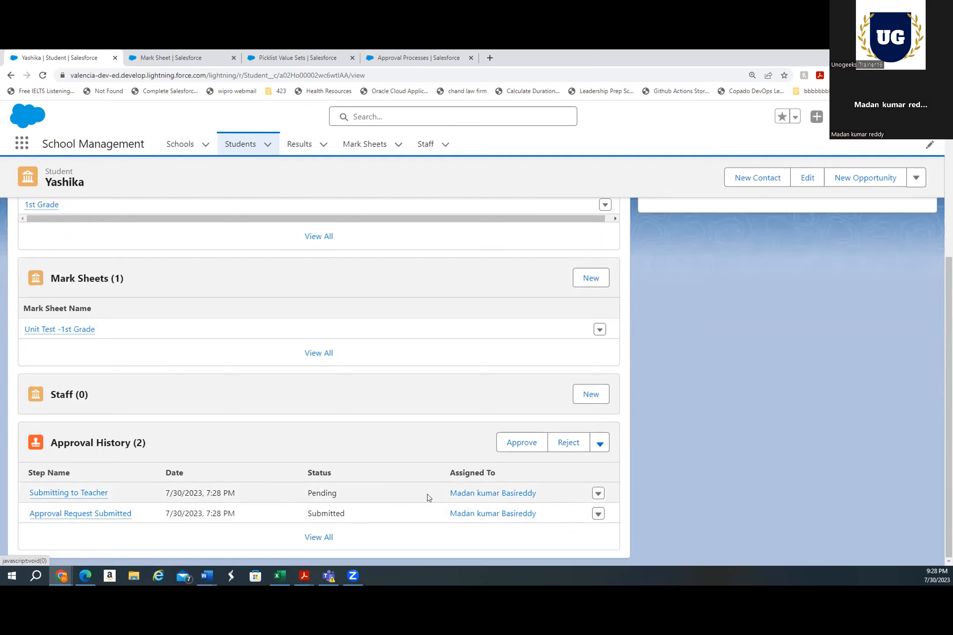
click(597, 493)
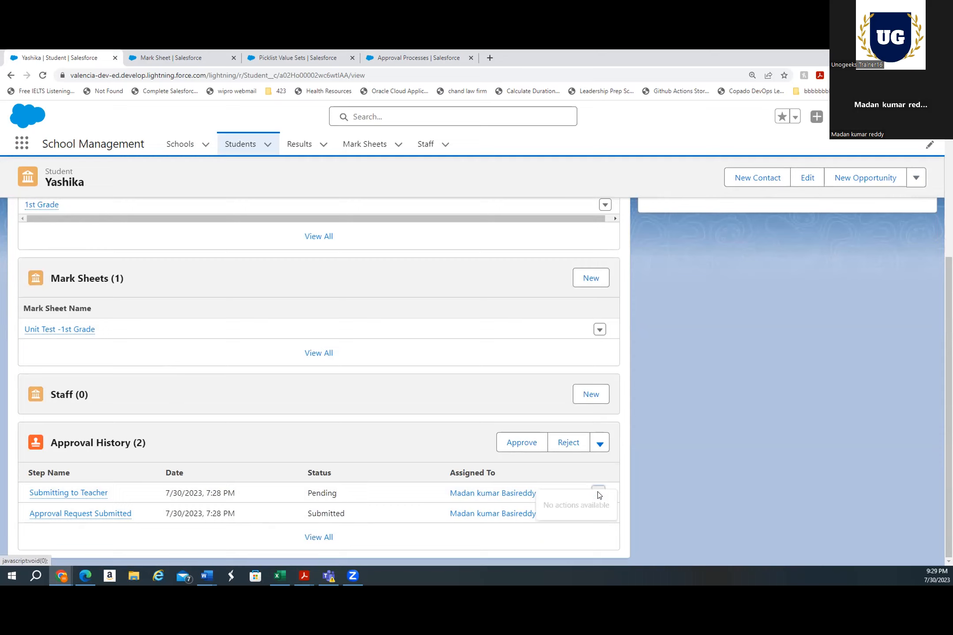
click(663, 451)
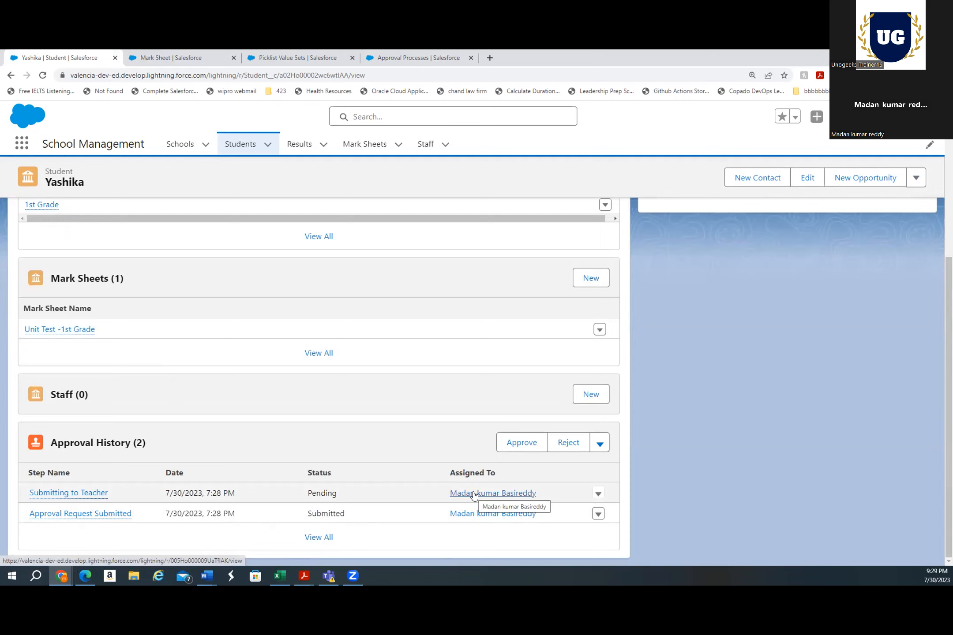
mouse_move(51, 497)
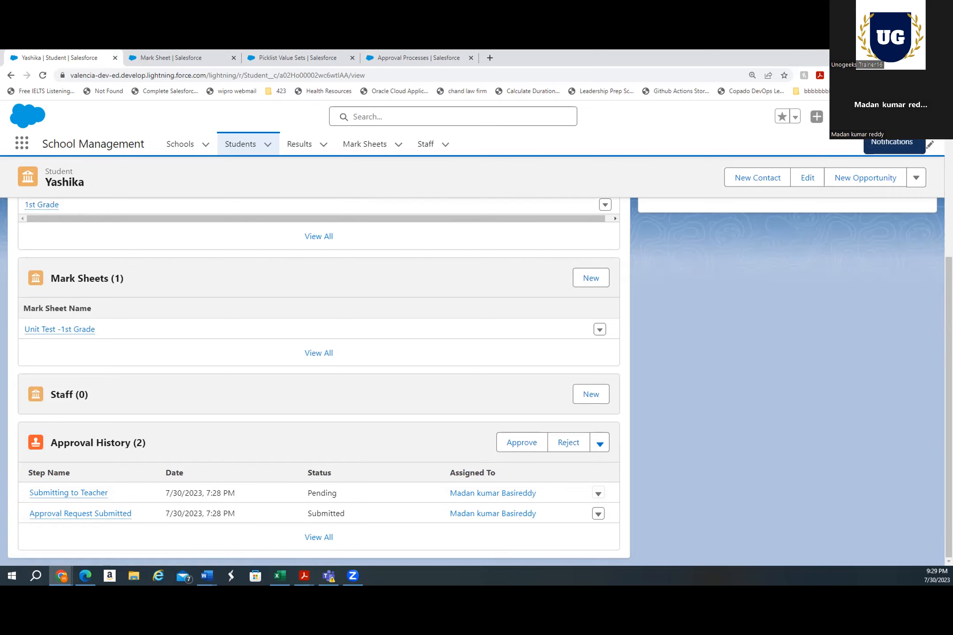
Open the notifications and the student's approval request notification
click(892, 117)
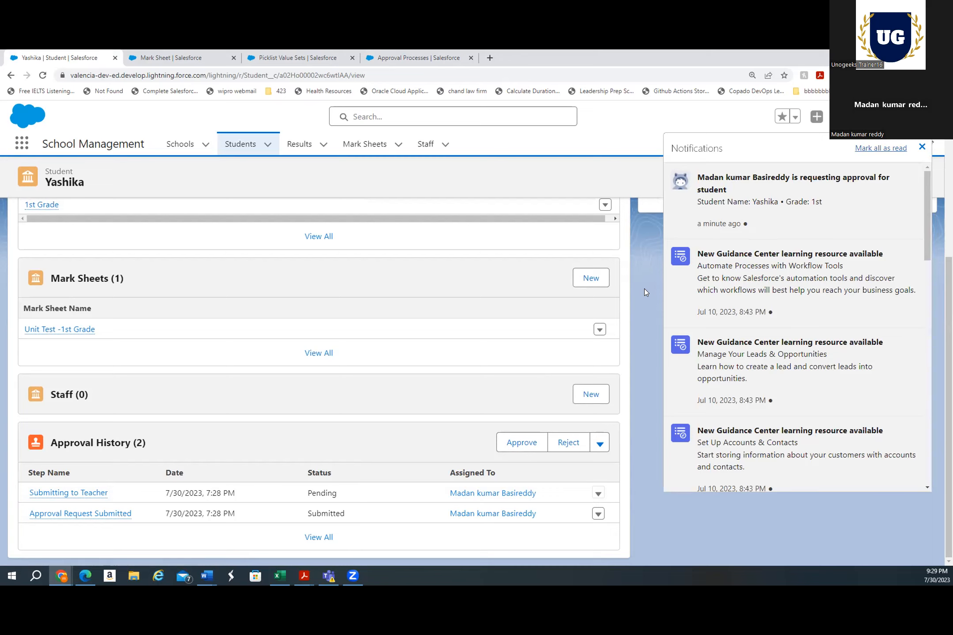
click(717, 180)
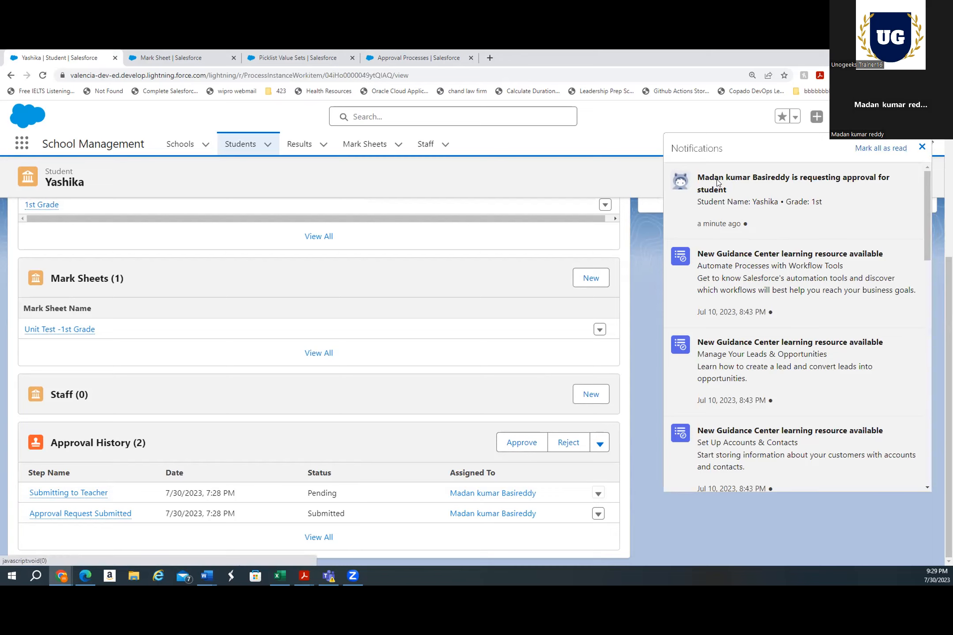